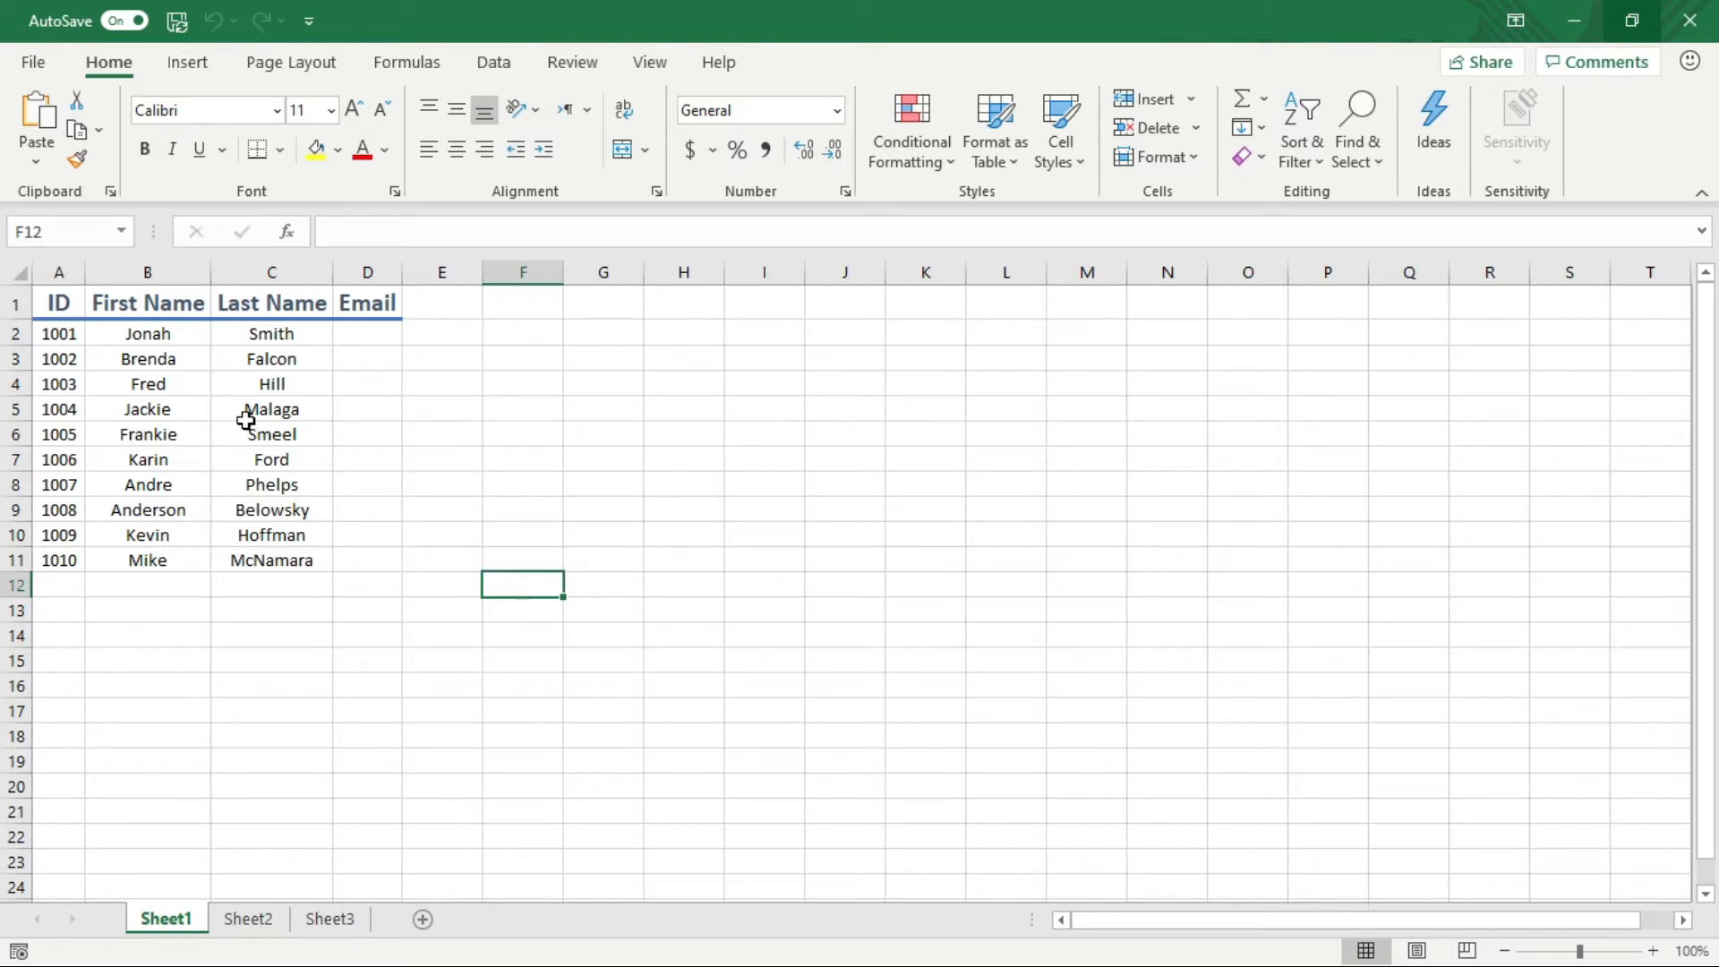
# Jump back and forth between cell A1 and the last used cell D11
pyautogui.click(53, 298)
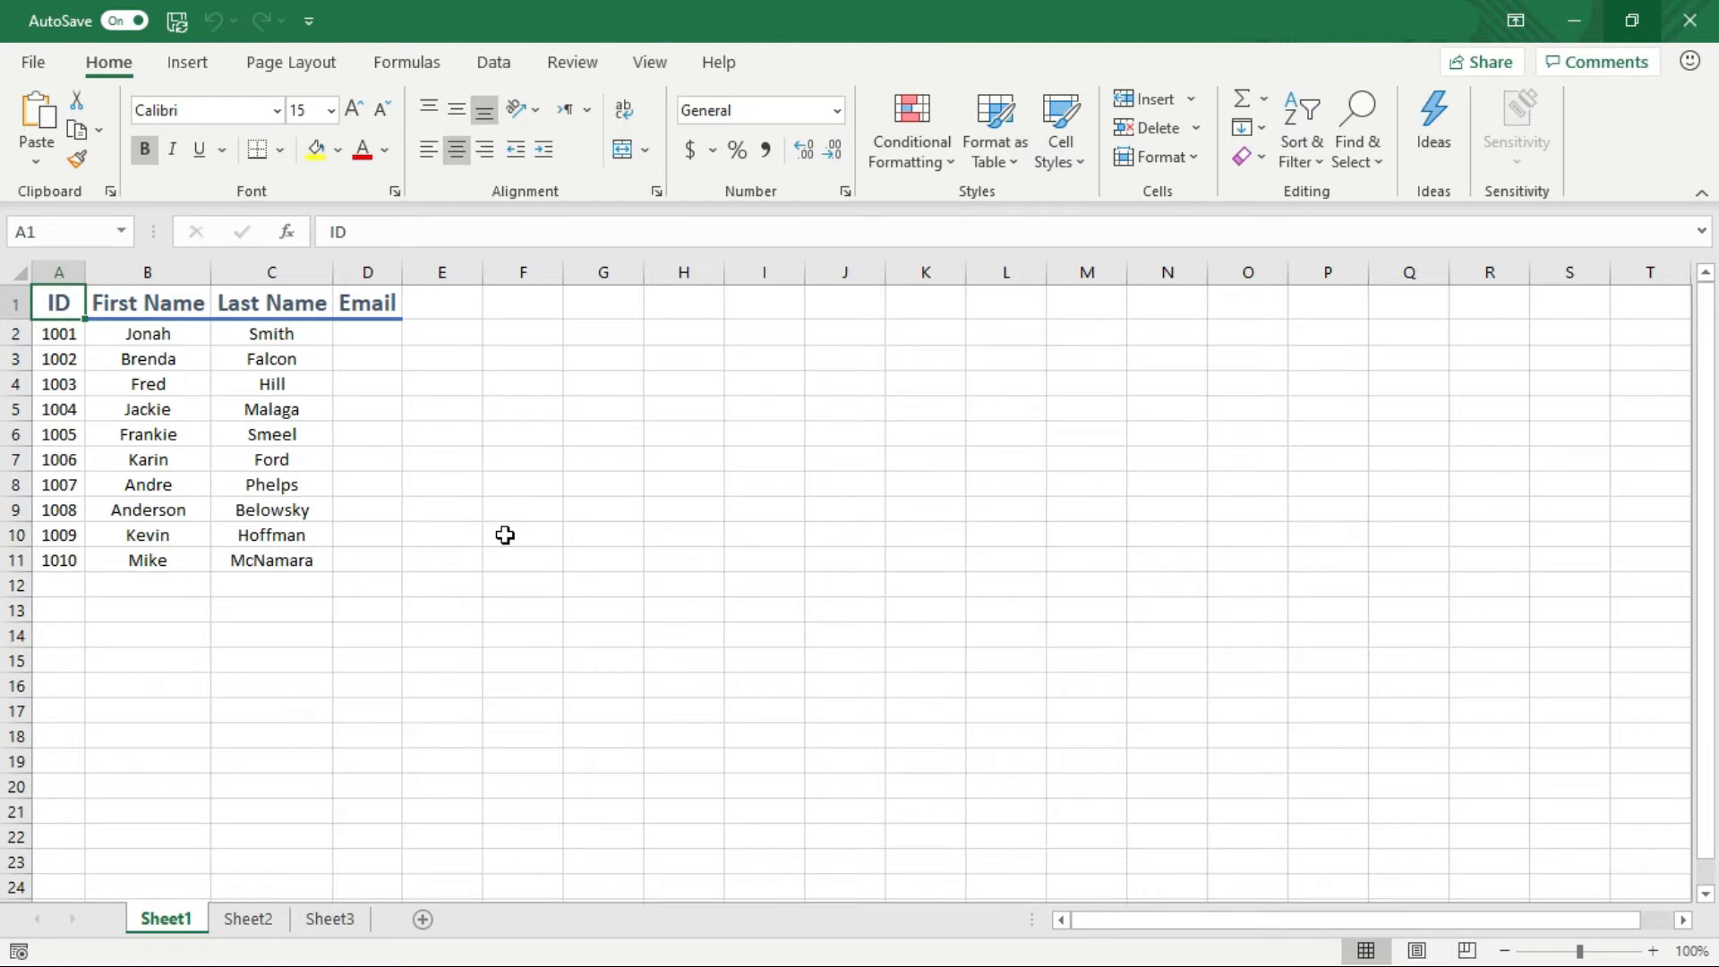
pyautogui.press('Down')
pyautogui.press('Down')
pyautogui.press('Down')
pyautogui.press('Down')
pyautogui.press('Down')
pyautogui.press('Down')
pyautogui.press('Down')
pyautogui.press('Down')
pyautogui.press('Down')
pyautogui.press('Down')
pyautogui.press('Down')
pyautogui.press('Down')
pyautogui.press('Down')
pyautogui.press('Down')
pyautogui.press('Down')
pyautogui.press('Down')
pyautogui.press('Down')
pyautogui.press('Down')
pyautogui.press('Down')
pyautogui.press('Down')
pyautogui.press('Down')
pyautogui.press('Down')
pyautogui.press('Down')
pyautogui.press('Down')
pyautogui.press('Down')
pyautogui.press('Down')
pyautogui.press('Down')
pyautogui.press('Down')
pyautogui.press('Down')
pyautogui.press('Down')
pyautogui.press('Down')
pyautogui.press('Down')
pyautogui.press('Down')
pyautogui.press('Down')
pyautogui.press('Down')
pyautogui.press('Down')
pyautogui.press('Down')
pyautogui.press('Down')
pyautogui.press('Down')
pyautogui.press('Down')
pyautogui.press('Down')
pyautogui.press('Down')
pyautogui.press('Down')
pyautogui.press('Down')
pyautogui.press('Down')
pyautogui.press('Down')
pyautogui.press('Down')
pyautogui.press('Down')
pyautogui.press('Down')
pyautogui.press('Down')
pyautogui.press('Down')
pyautogui.press('Down')
pyautogui.press('Down')
pyautogui.press('Down')
pyautogui.press('Down')
pyautogui.press('Down')
pyautogui.press('Down')
pyautogui.press('Down')
pyautogui.press('Down')
pyautogui.press('Down')
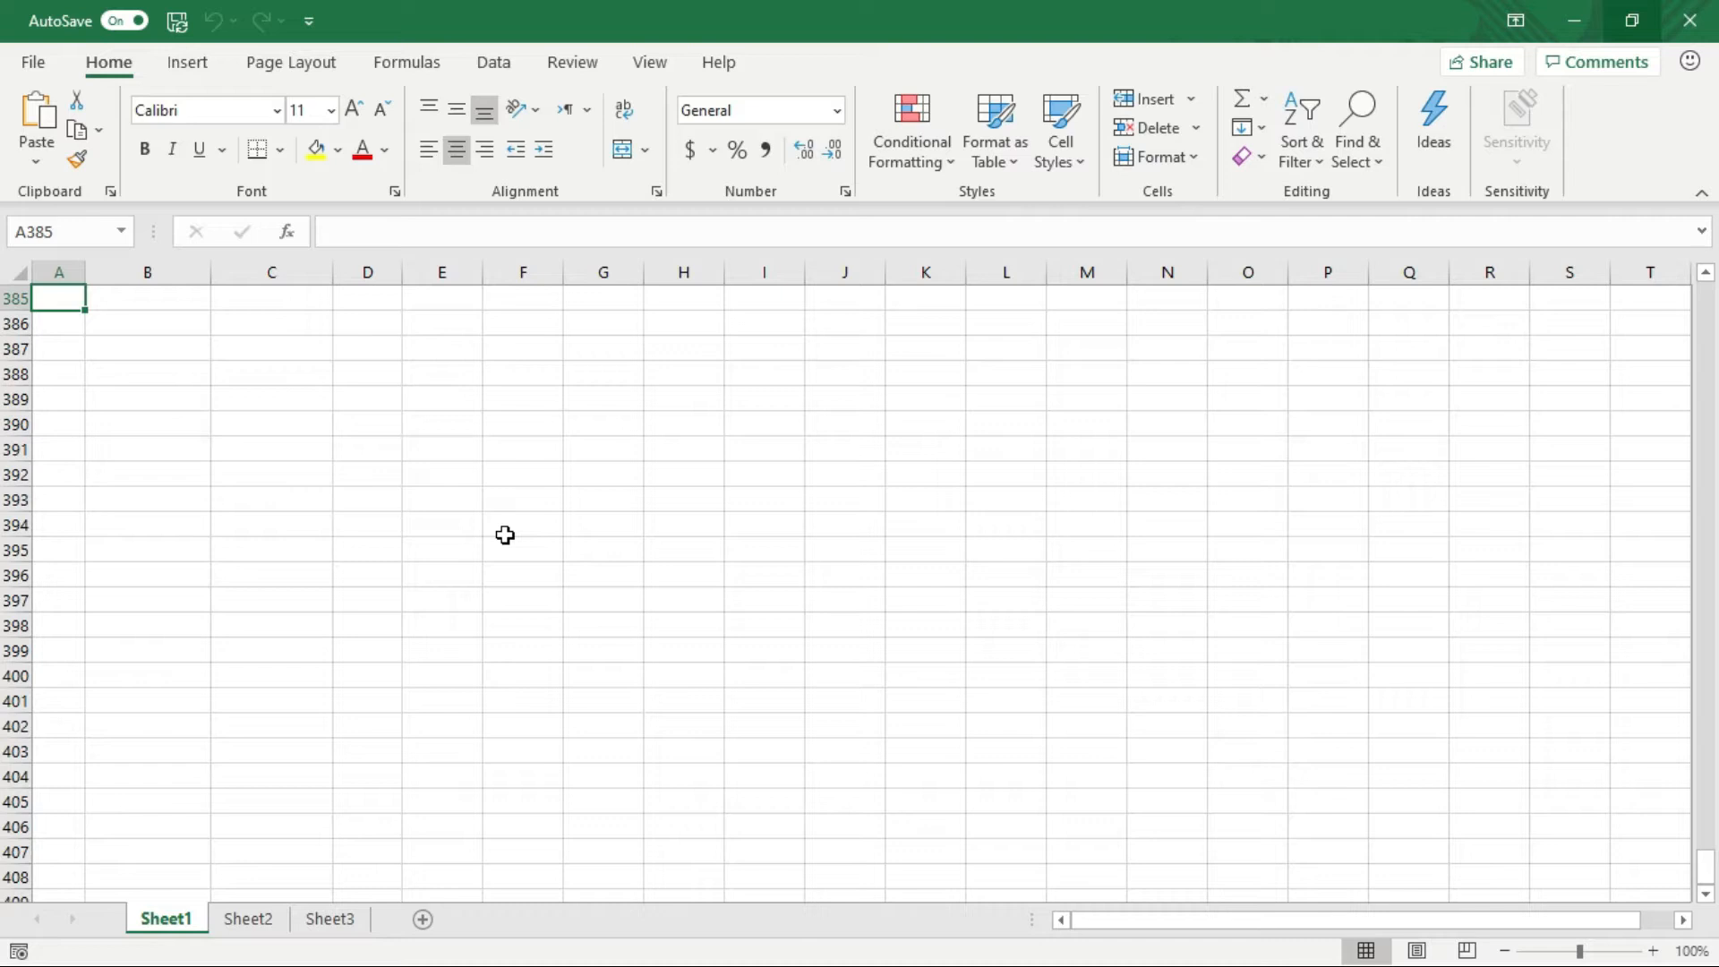
pyautogui.hotkey('ctrl', 'Home')
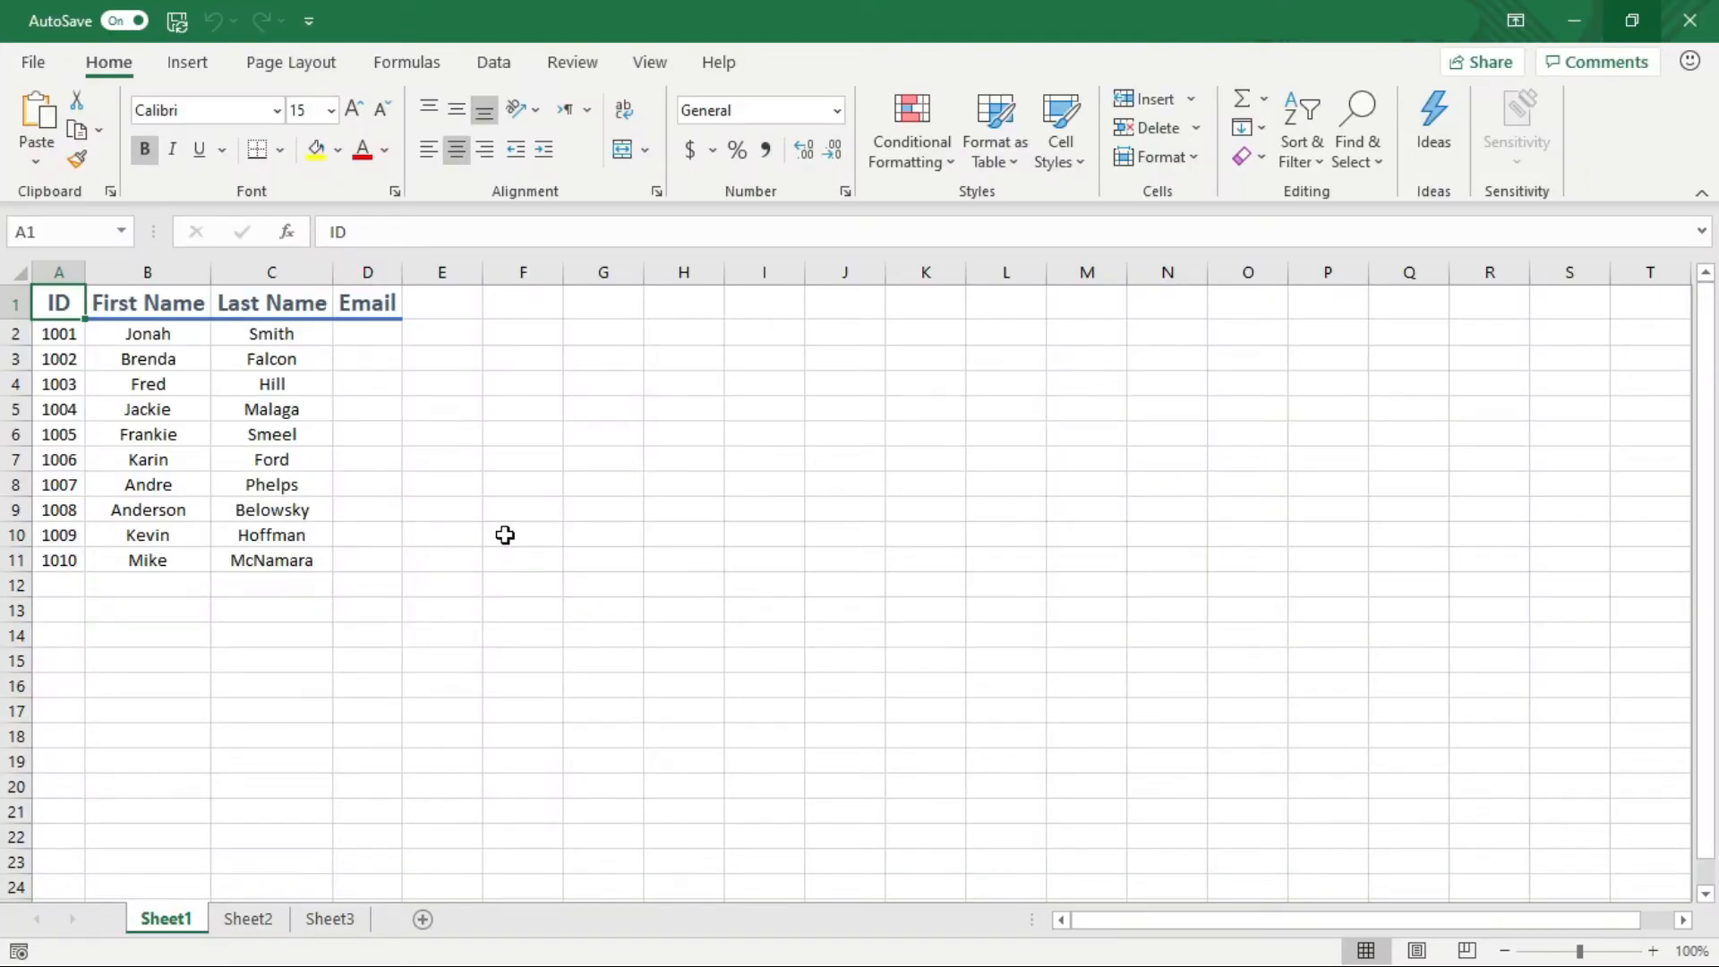
pyautogui.hotkey('ctrl', 'End')
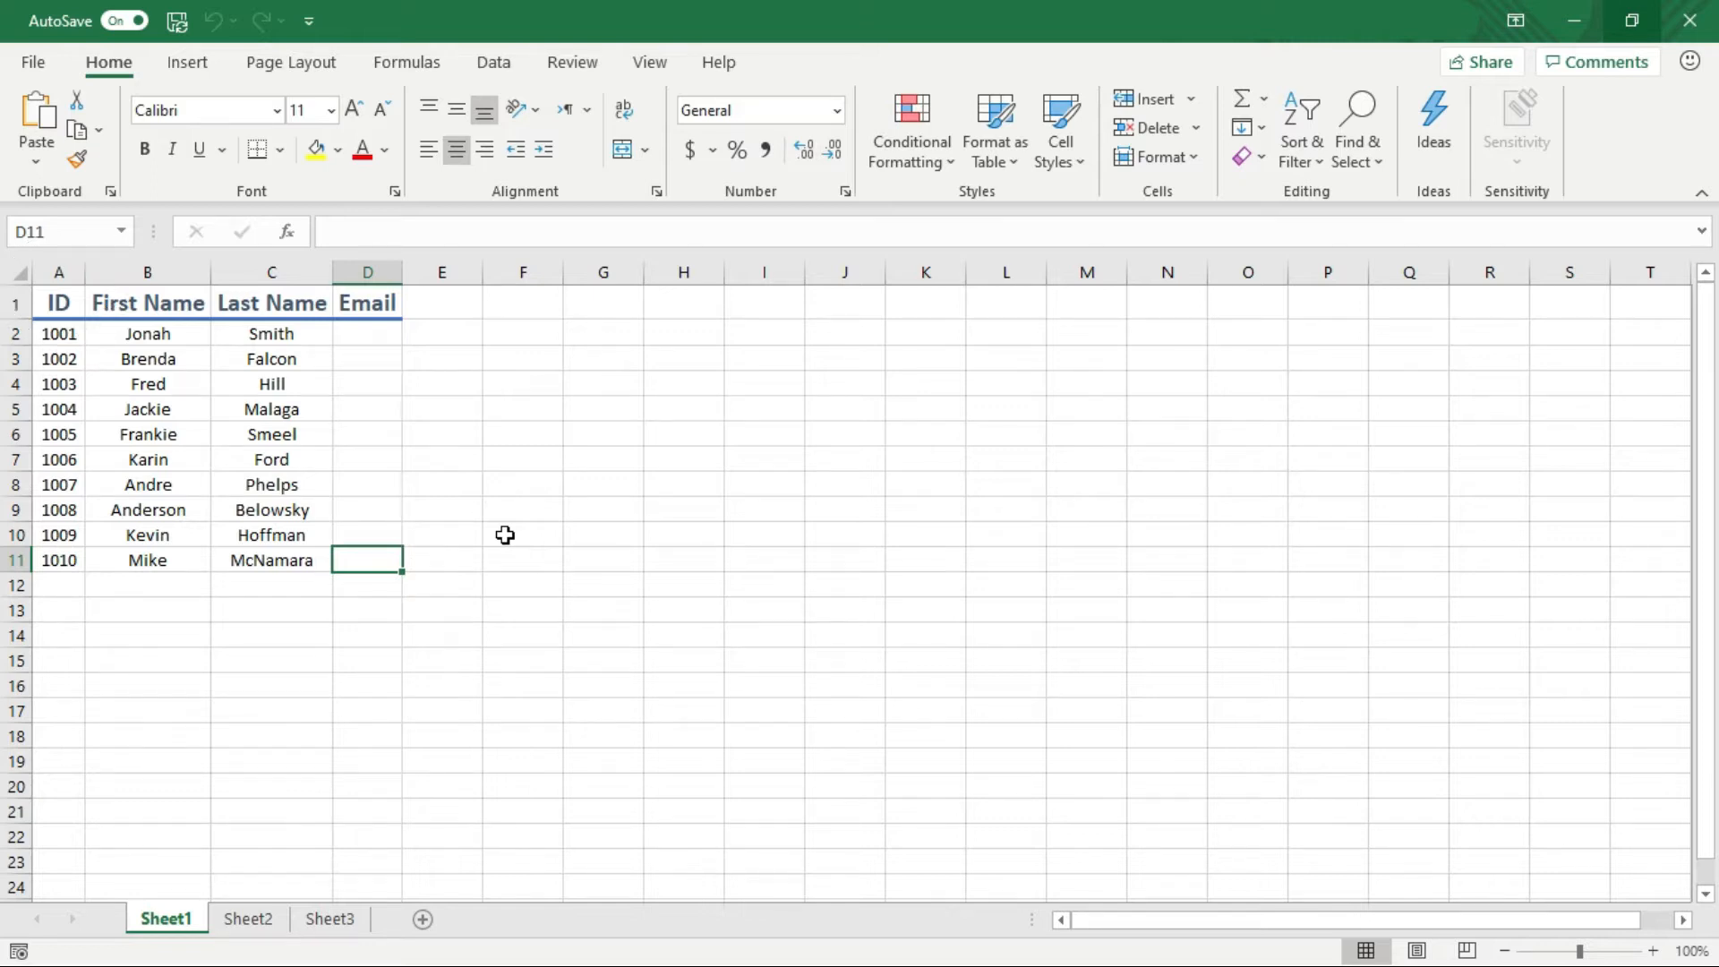
pyautogui.hotkey('ctrl', 'Home')
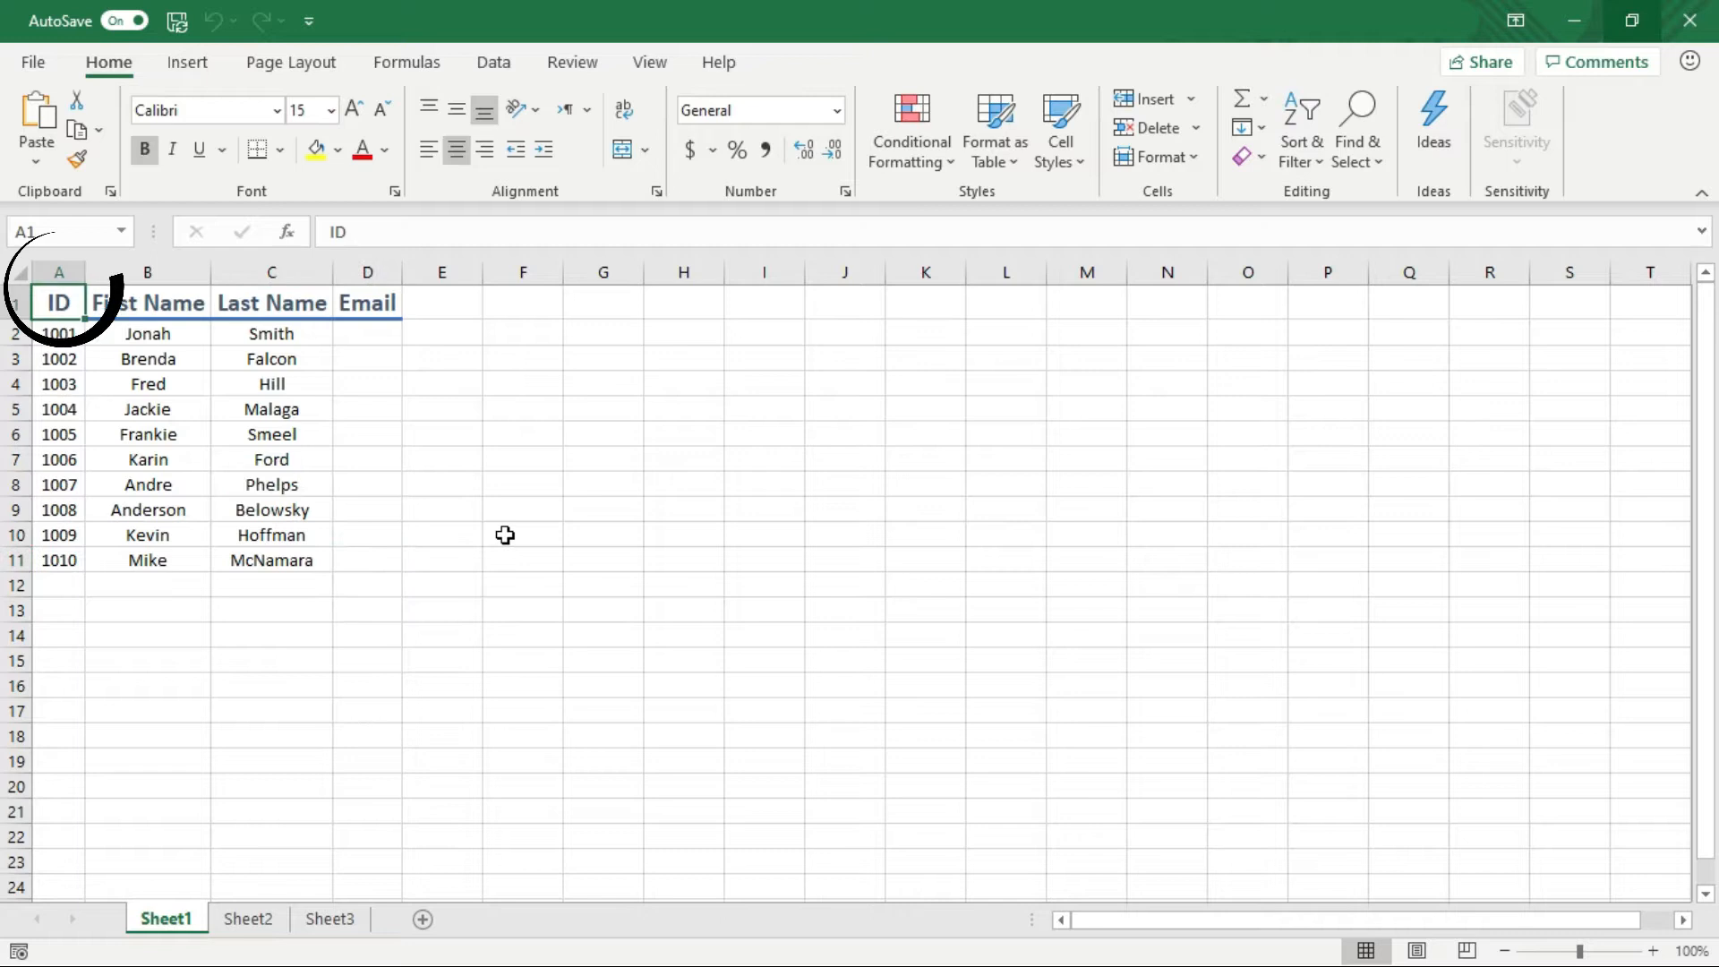
pyautogui.hotkey('ctrl', 'End')
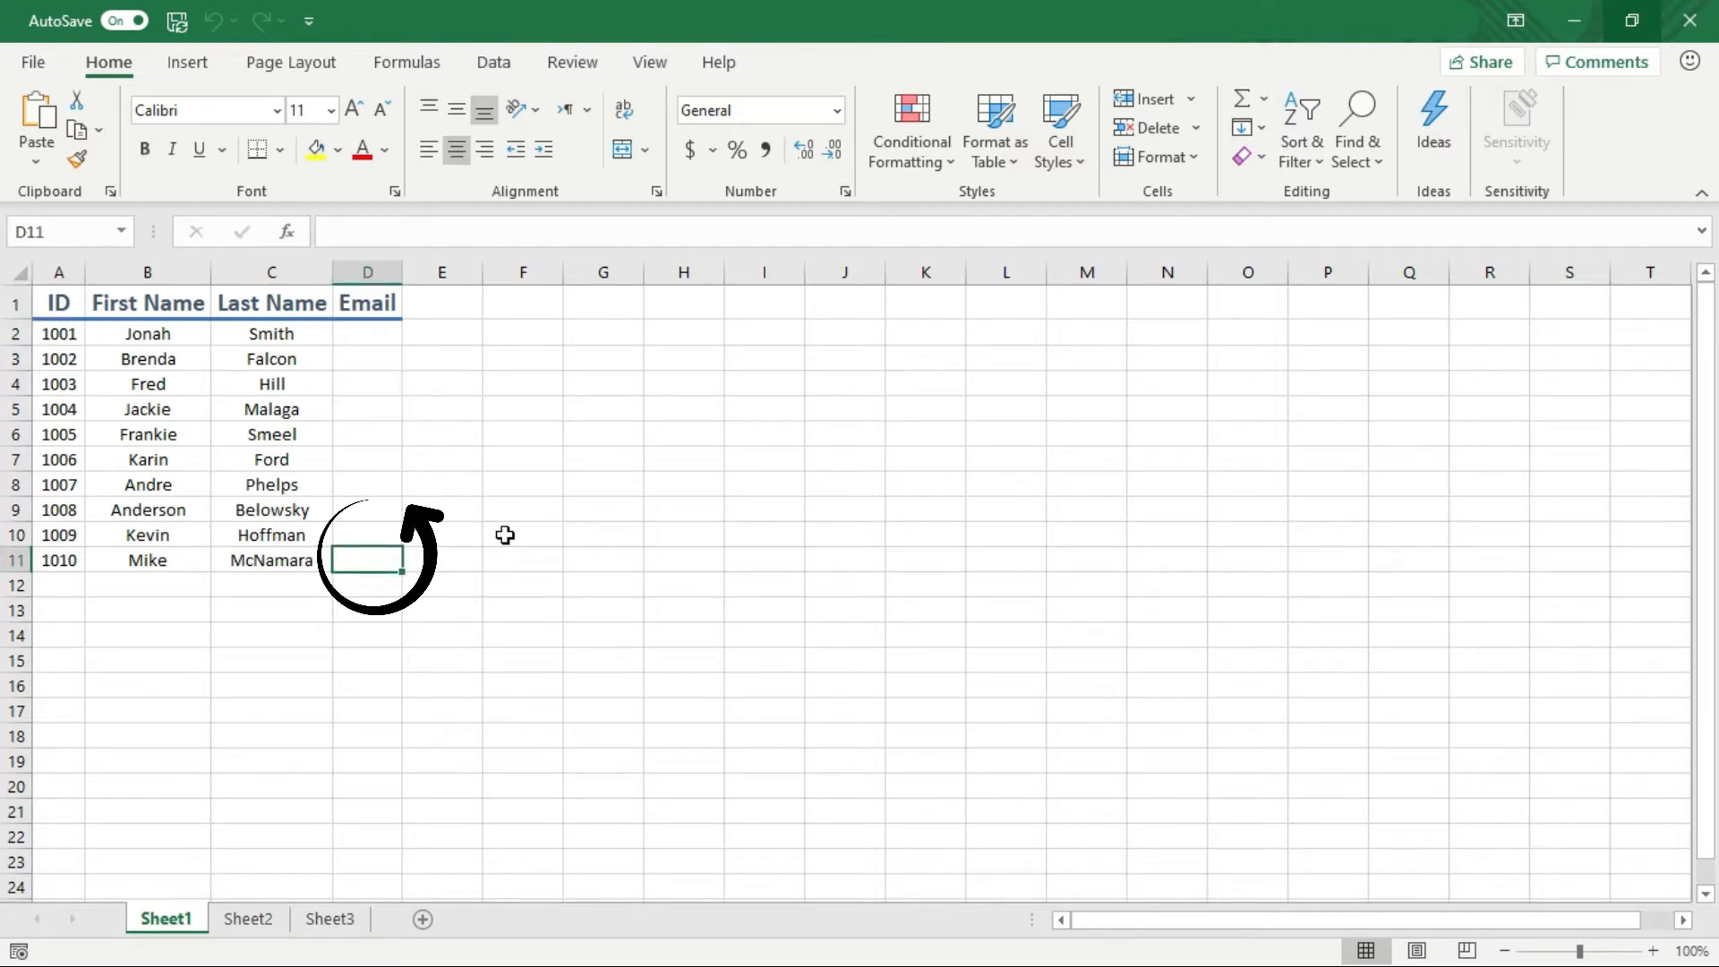
pyautogui.hotkey('ctrl', 'Home')
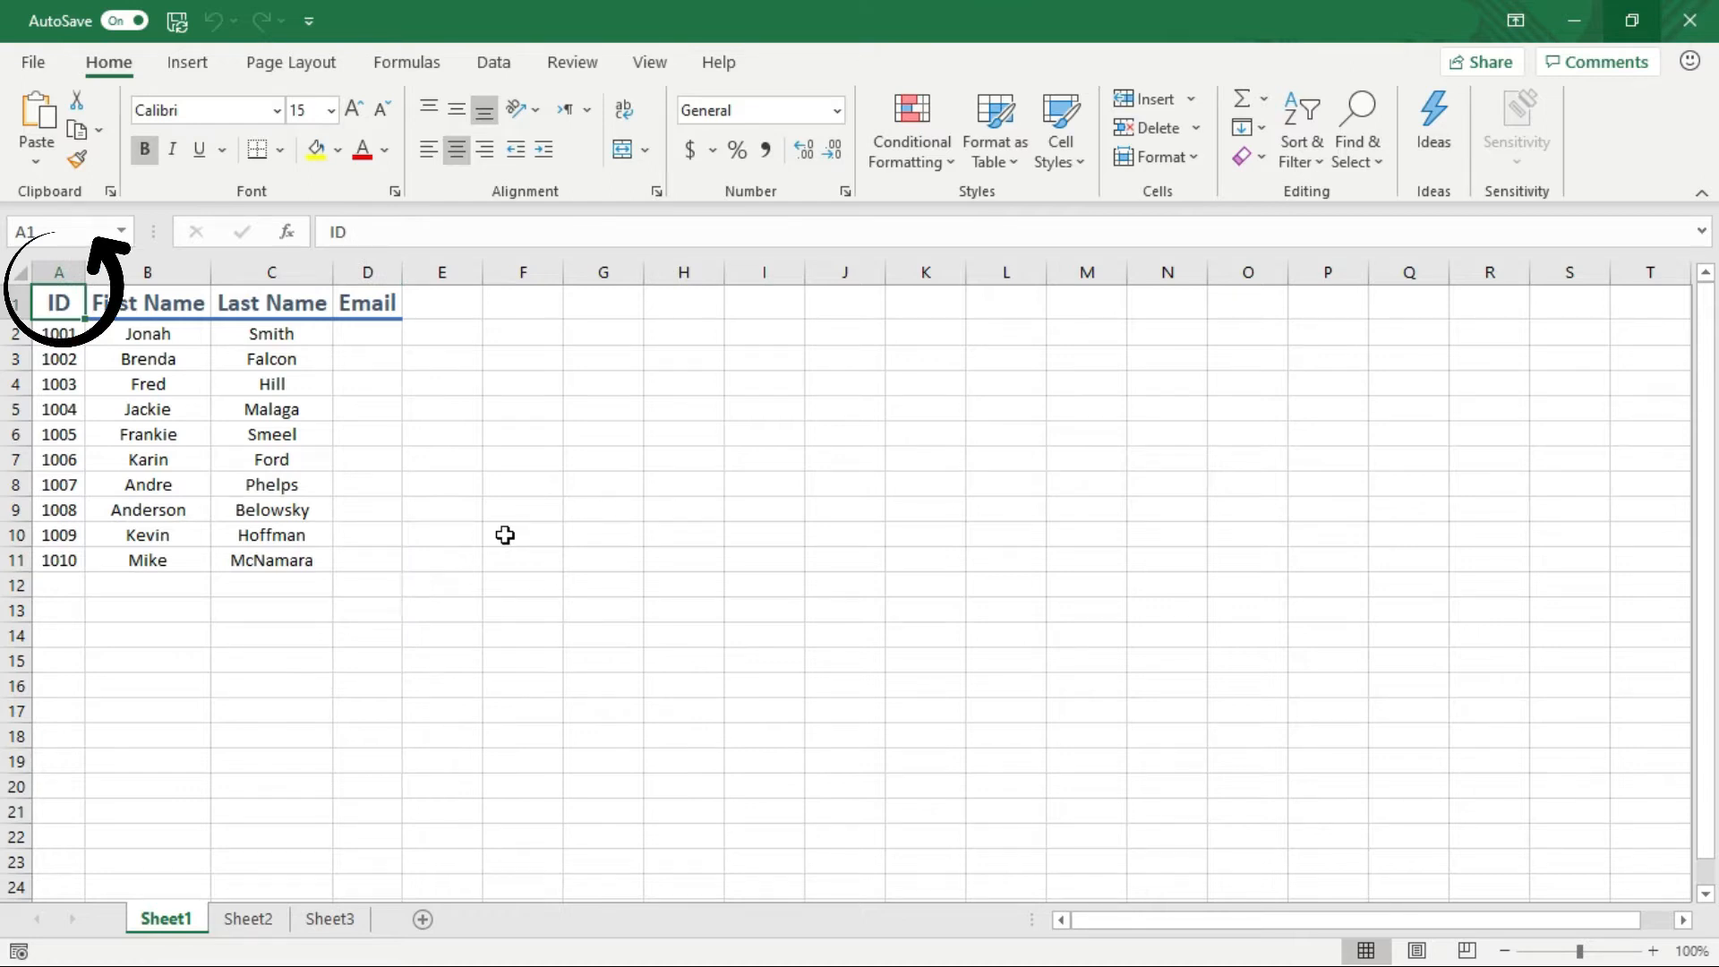
pyautogui.hotkey('ctrl', 'End')
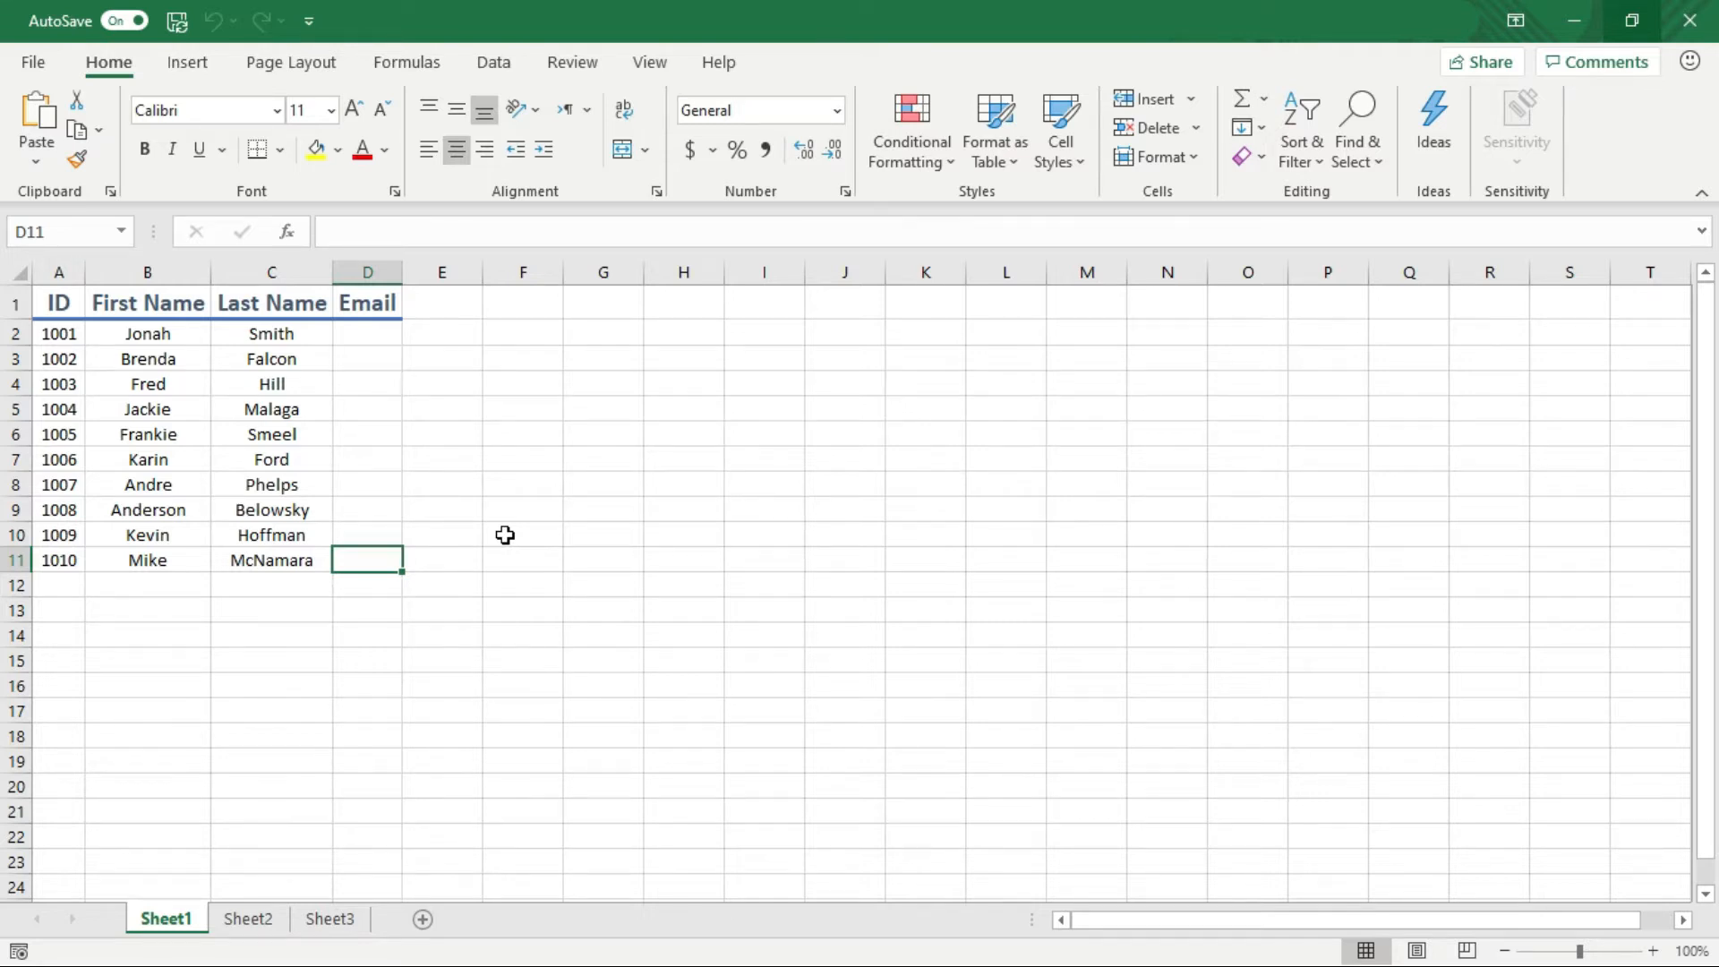
pyautogui.hotkey('ctrl', 'Home')
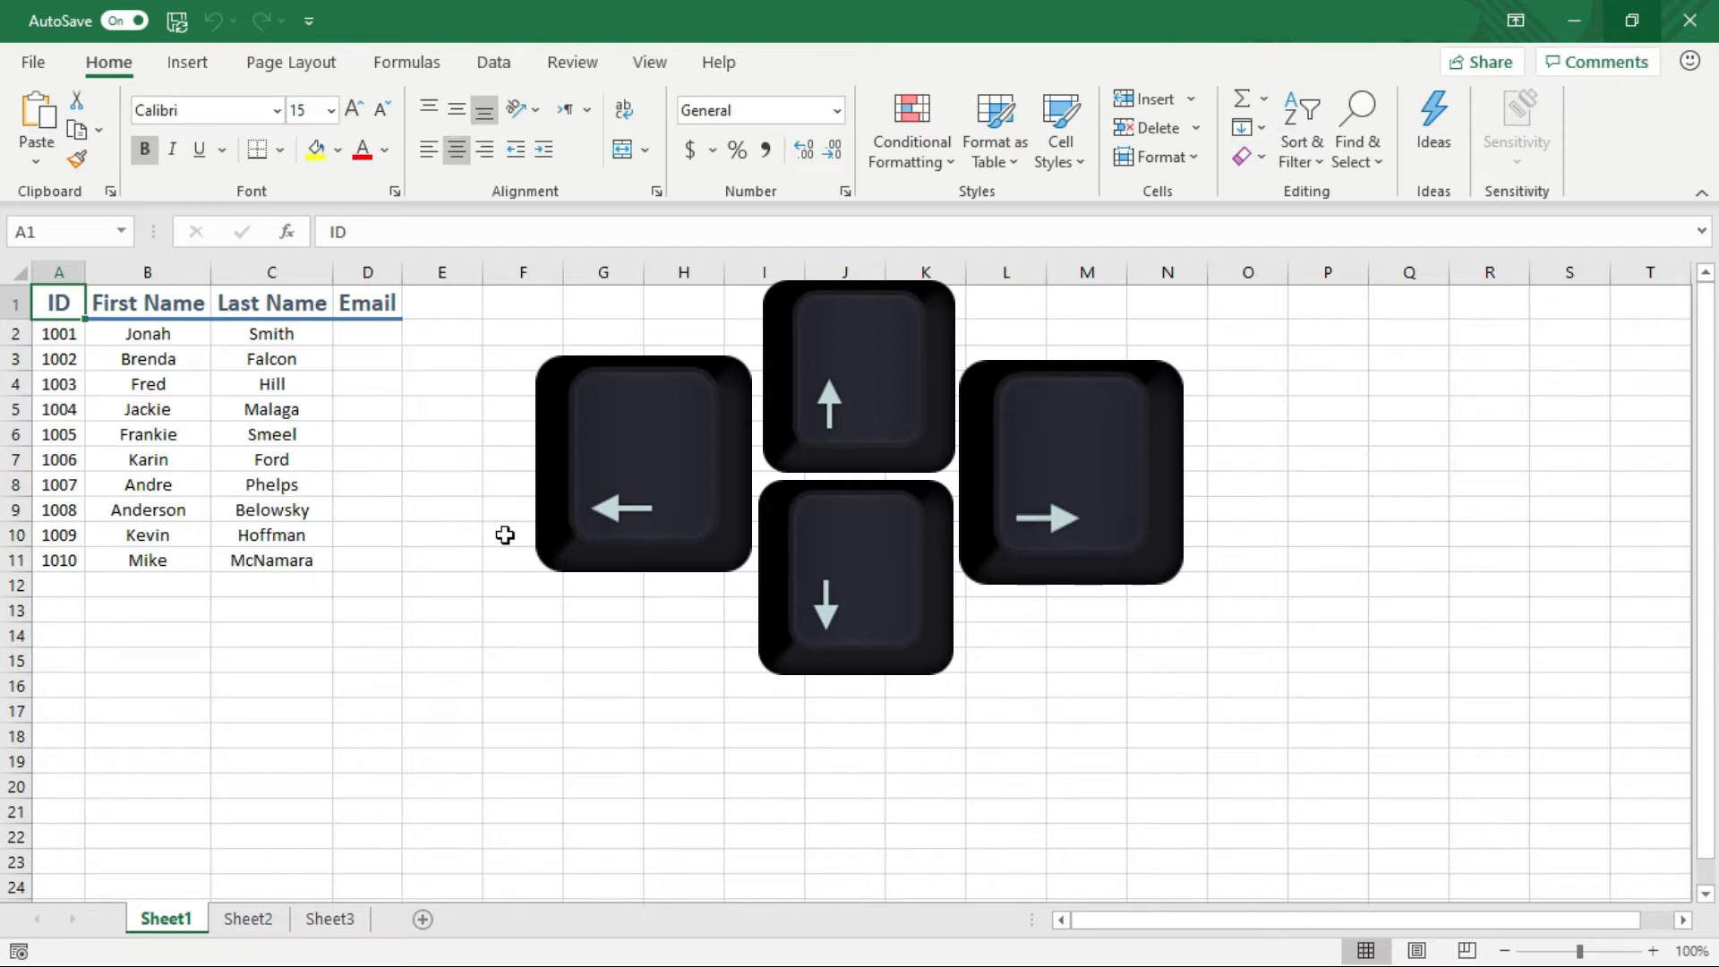
# Step across the ID, First Name and Last Name headers and down to IDs 1001–1002
pyautogui.press('Right')
pyautogui.press('Right')
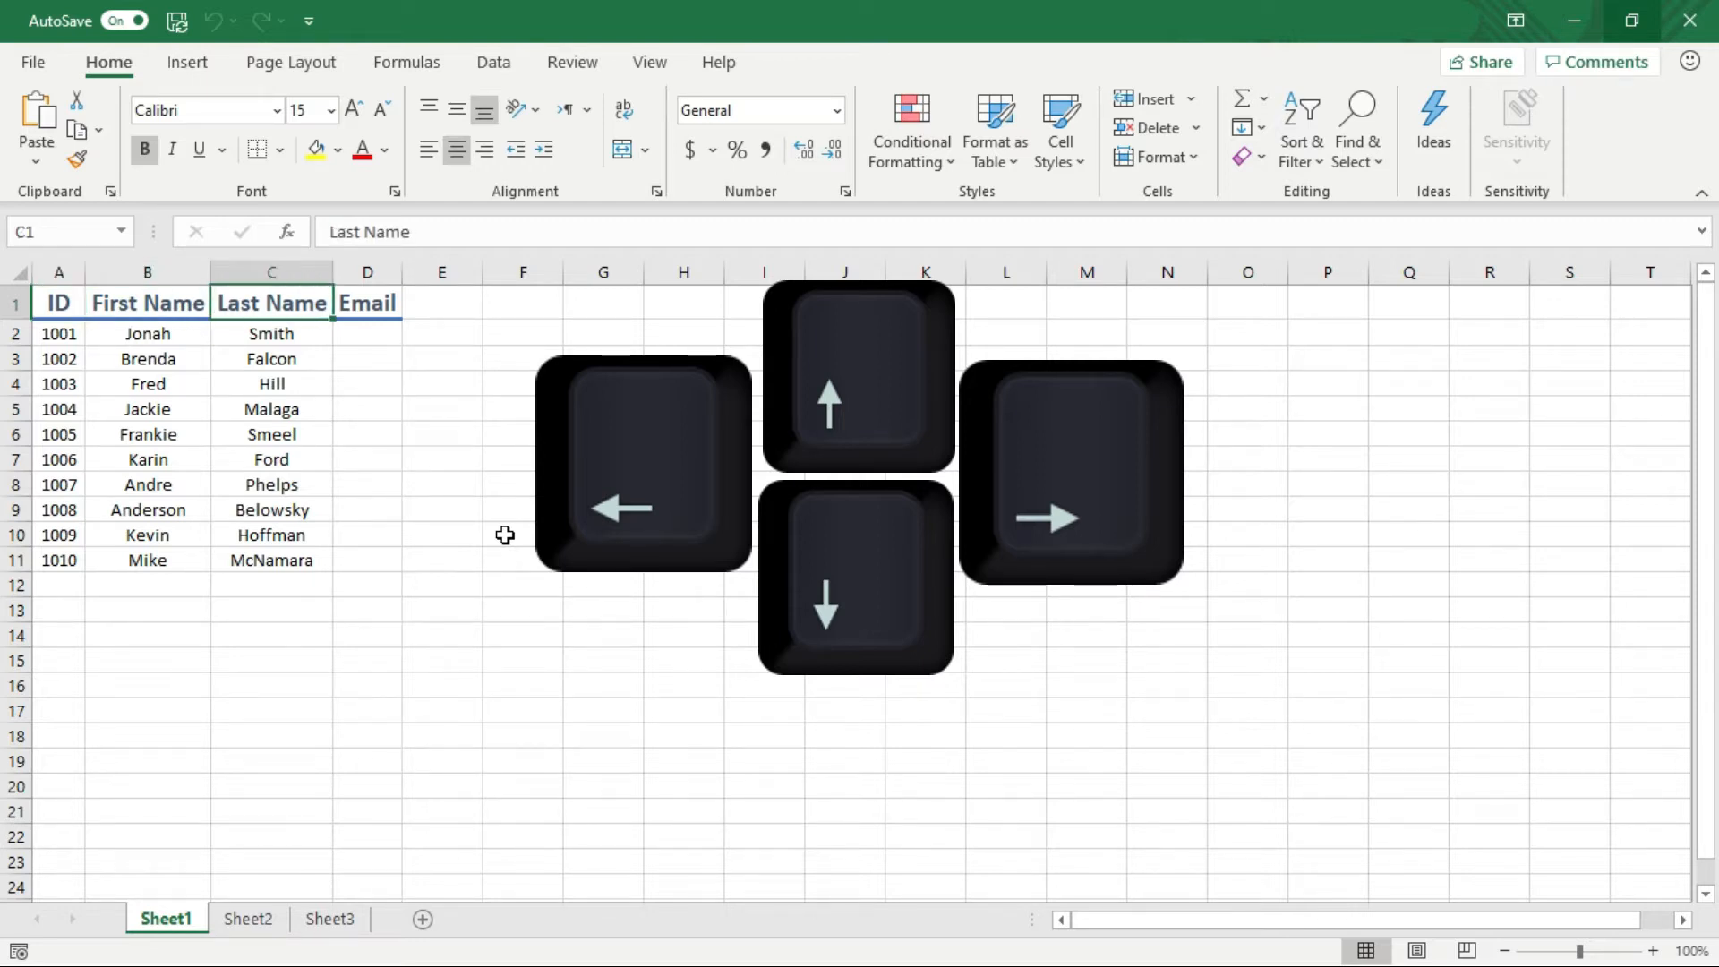
pyautogui.press('Right')
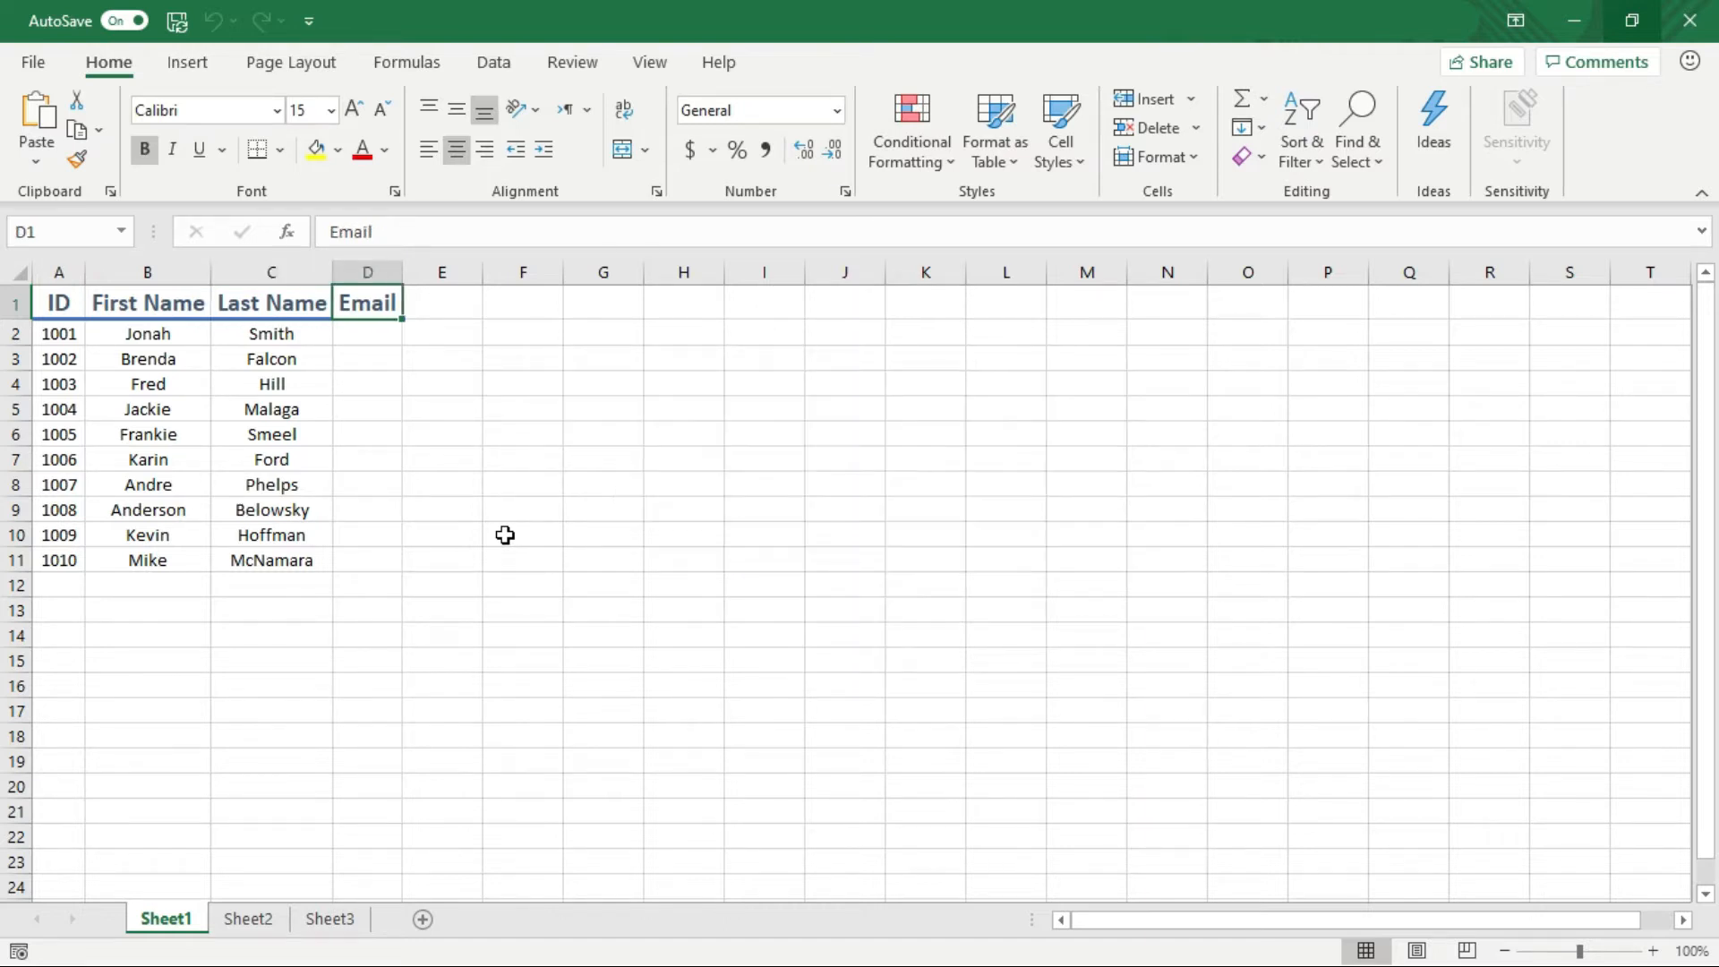
pyautogui.press('Left')
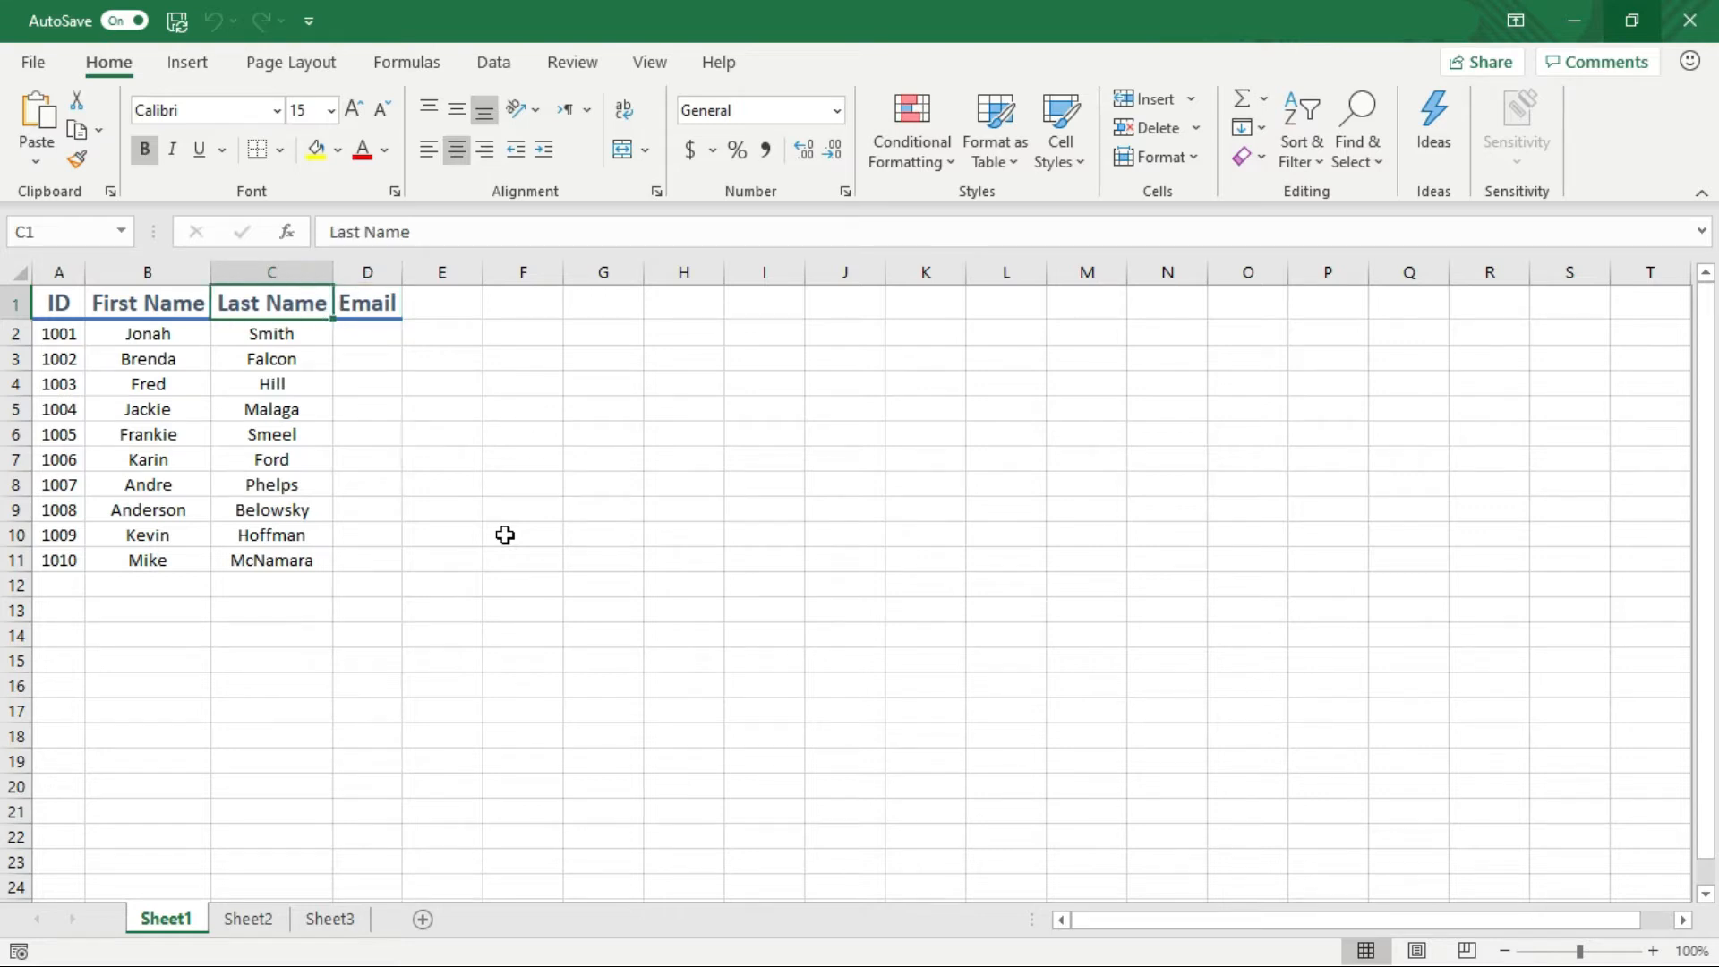
pyautogui.press('Left')
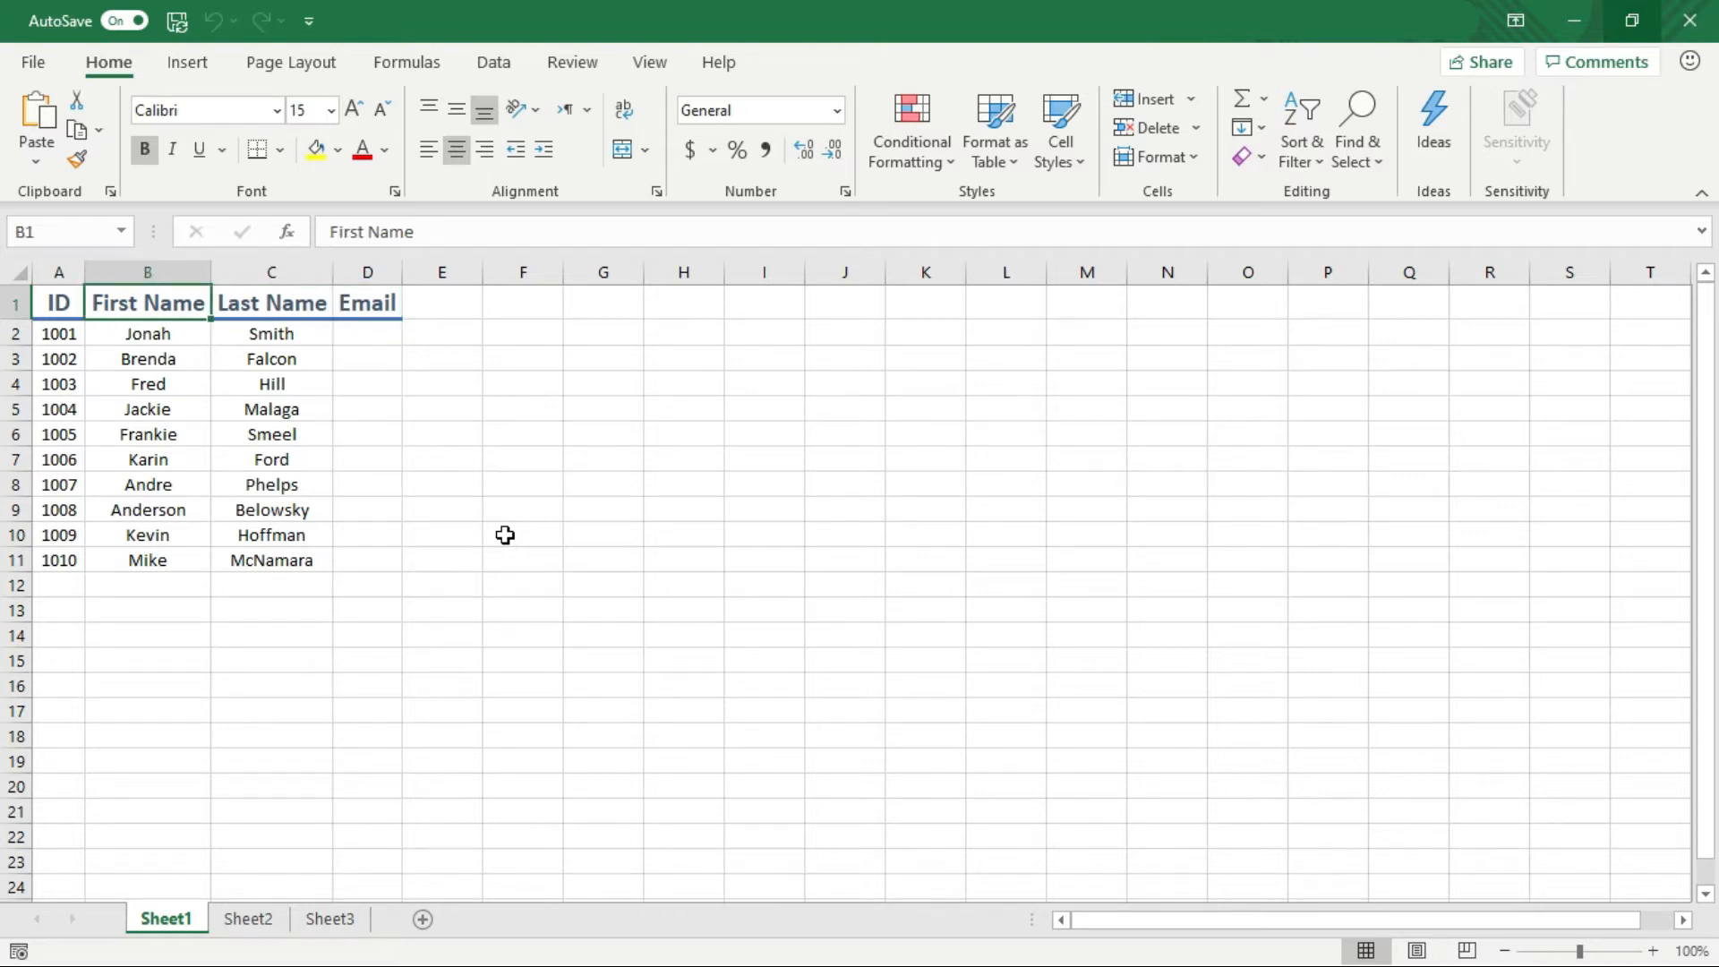
pyautogui.press('Left')
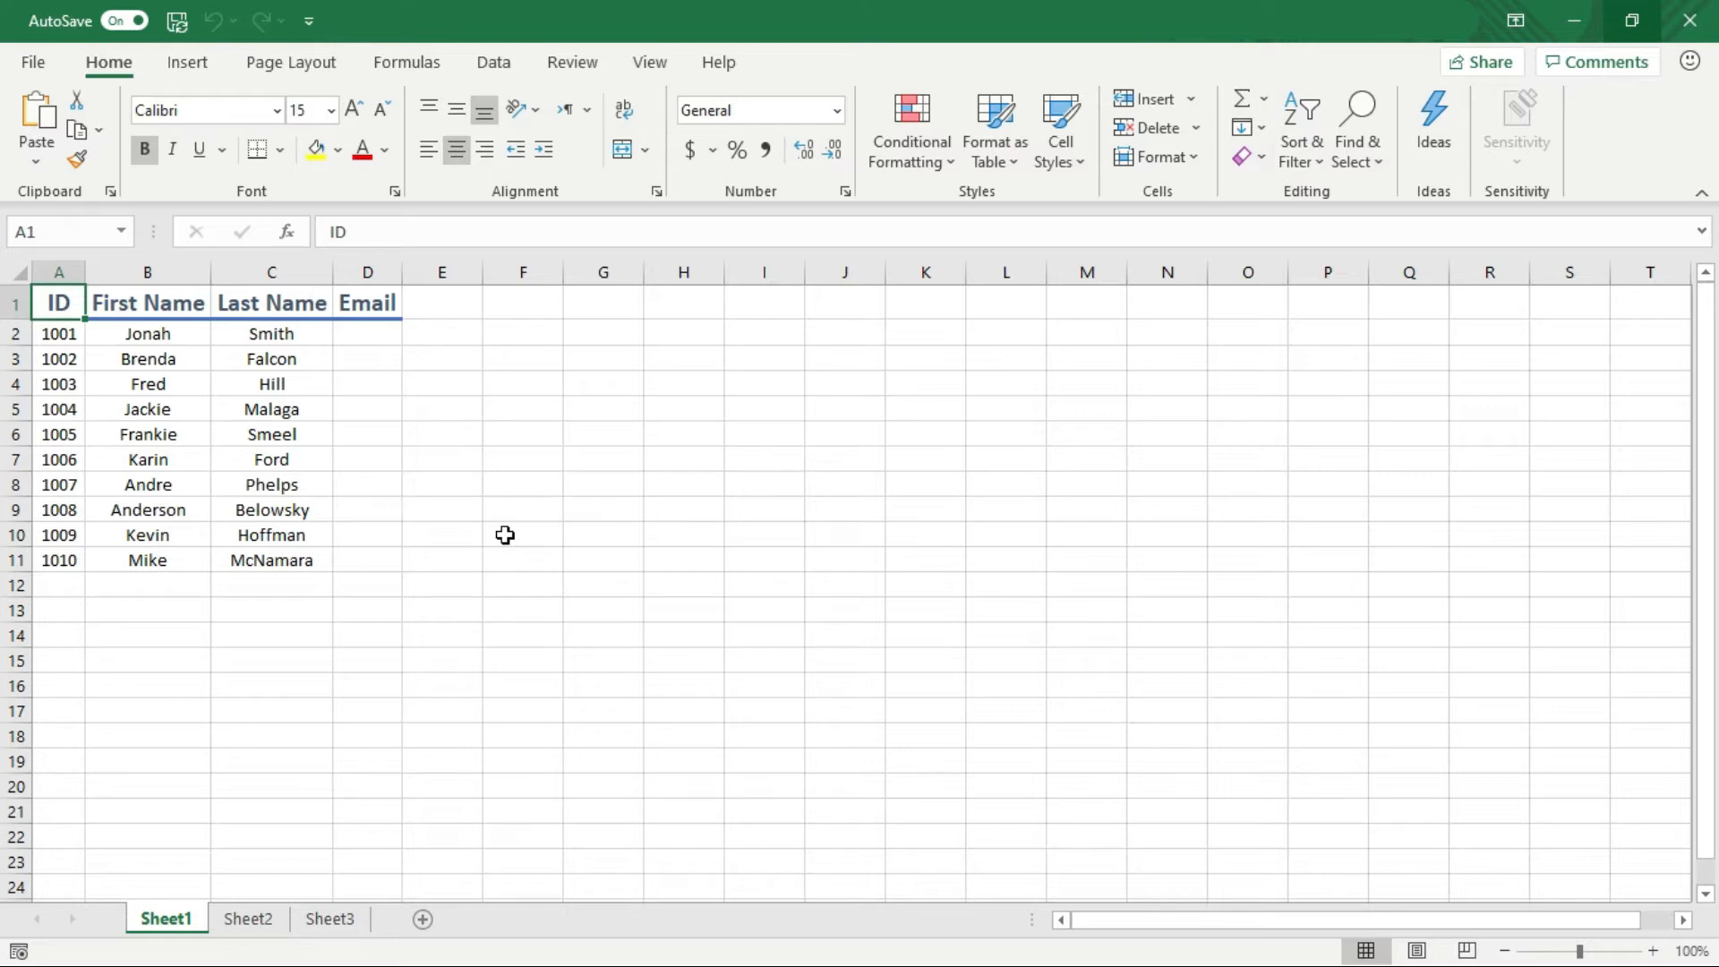
pyautogui.press('Down')
pyautogui.press('Down')
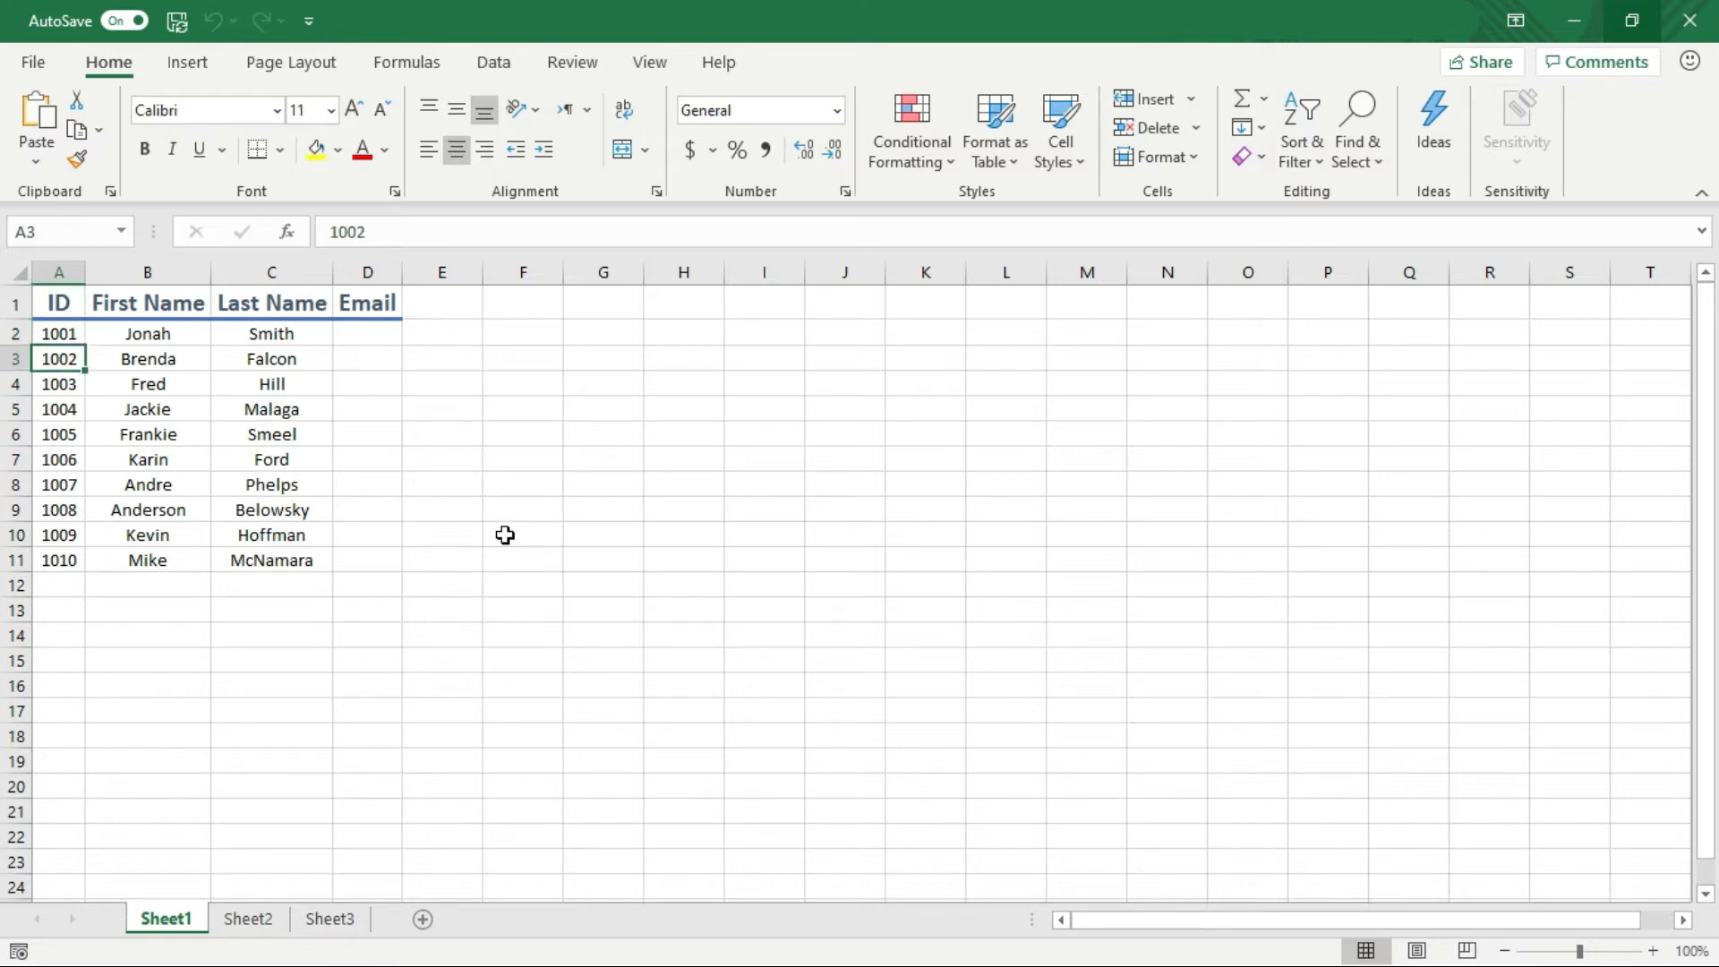
pyautogui.press('Down')
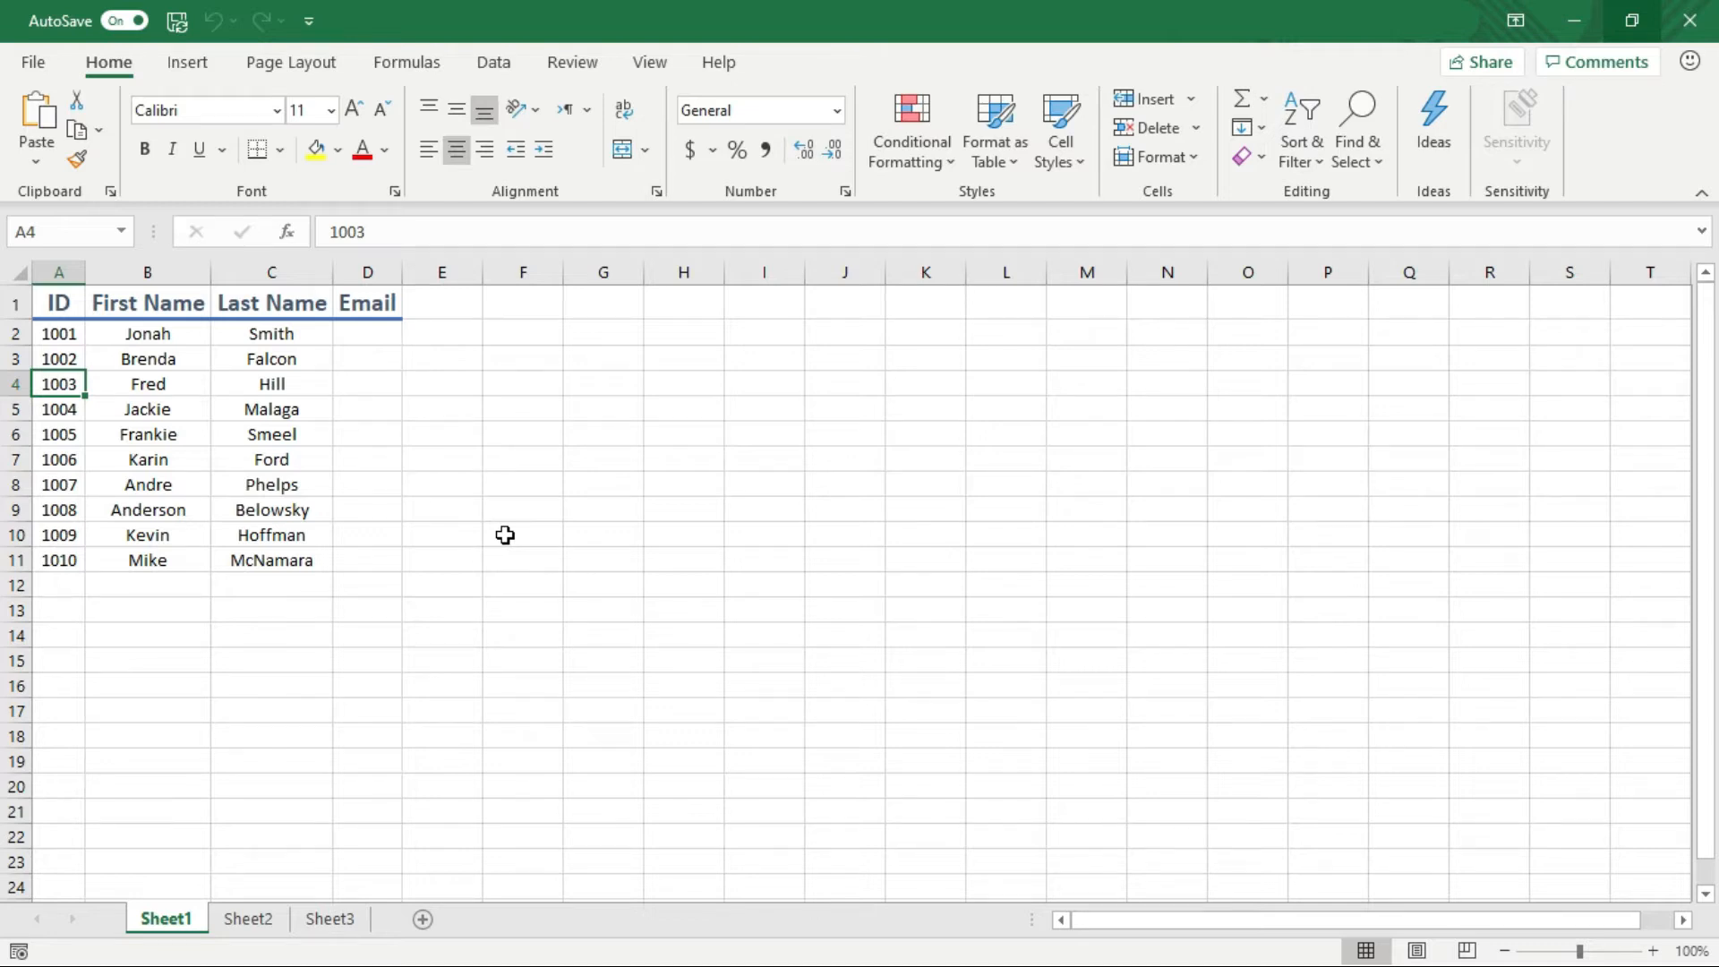
pyautogui.press('Up')
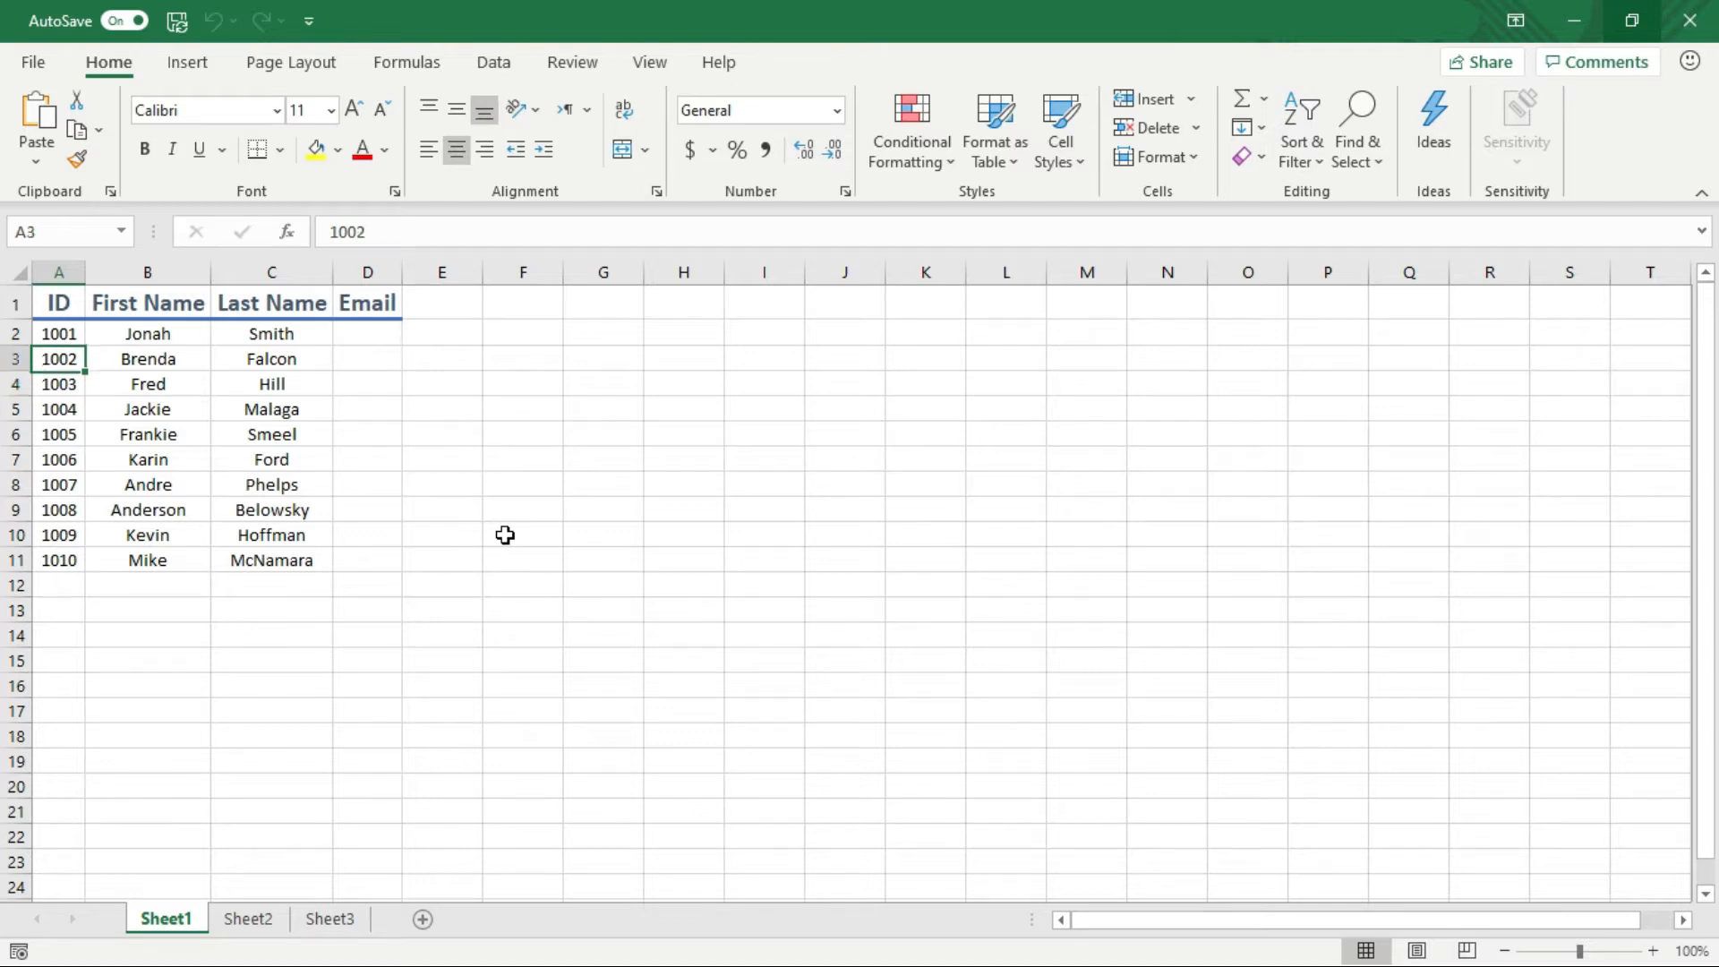
pyautogui.press('Up')
pyautogui.press('Up')
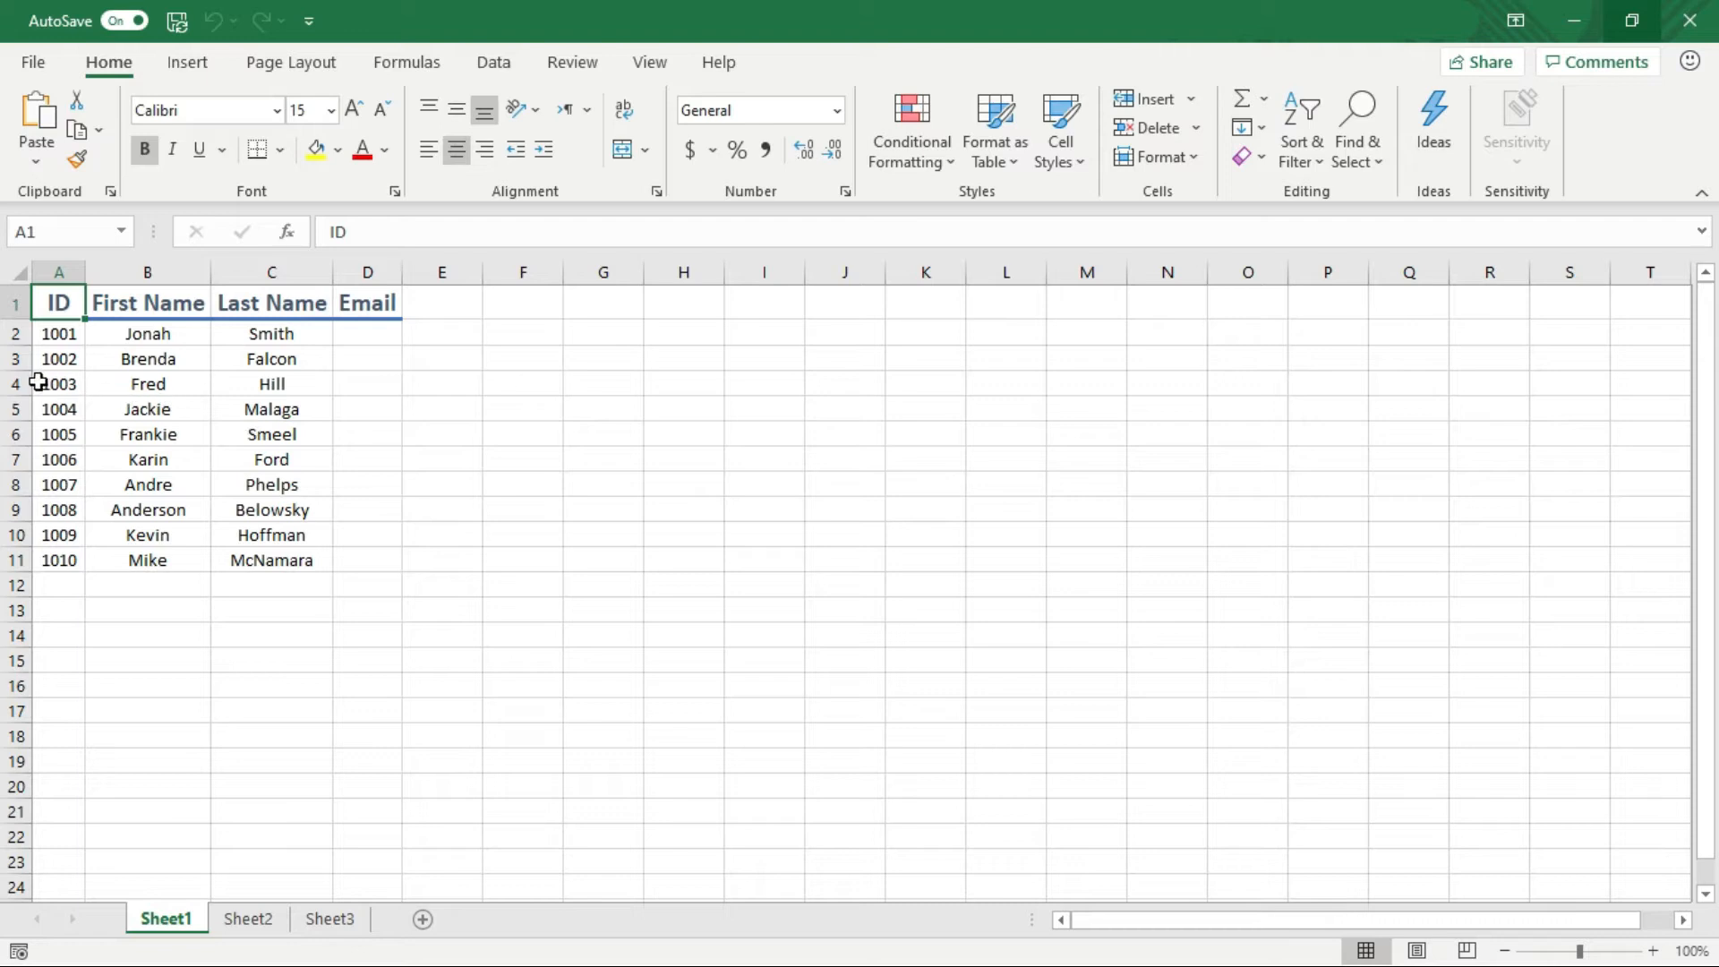
# Select the records from ID 1003 in A4 across to Last Name and down to row 11
pyautogui.click(64, 385)
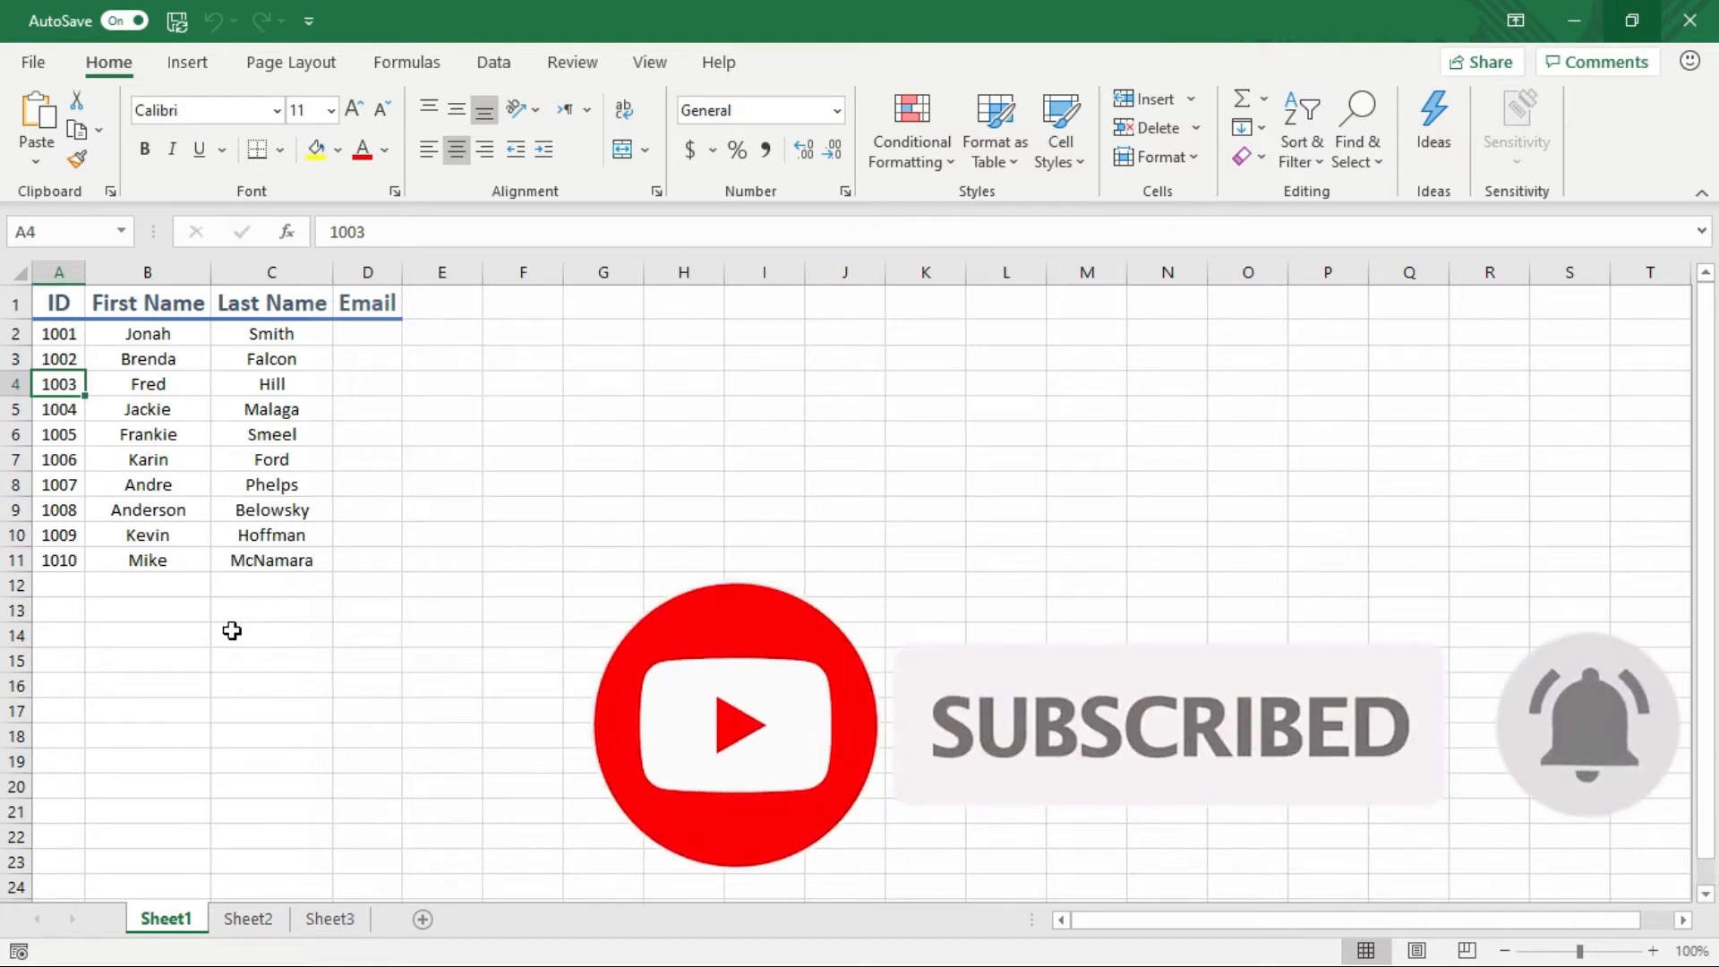
pyautogui.hotkey('shift', 'Right')
pyautogui.hotkey('shift', 'Right')
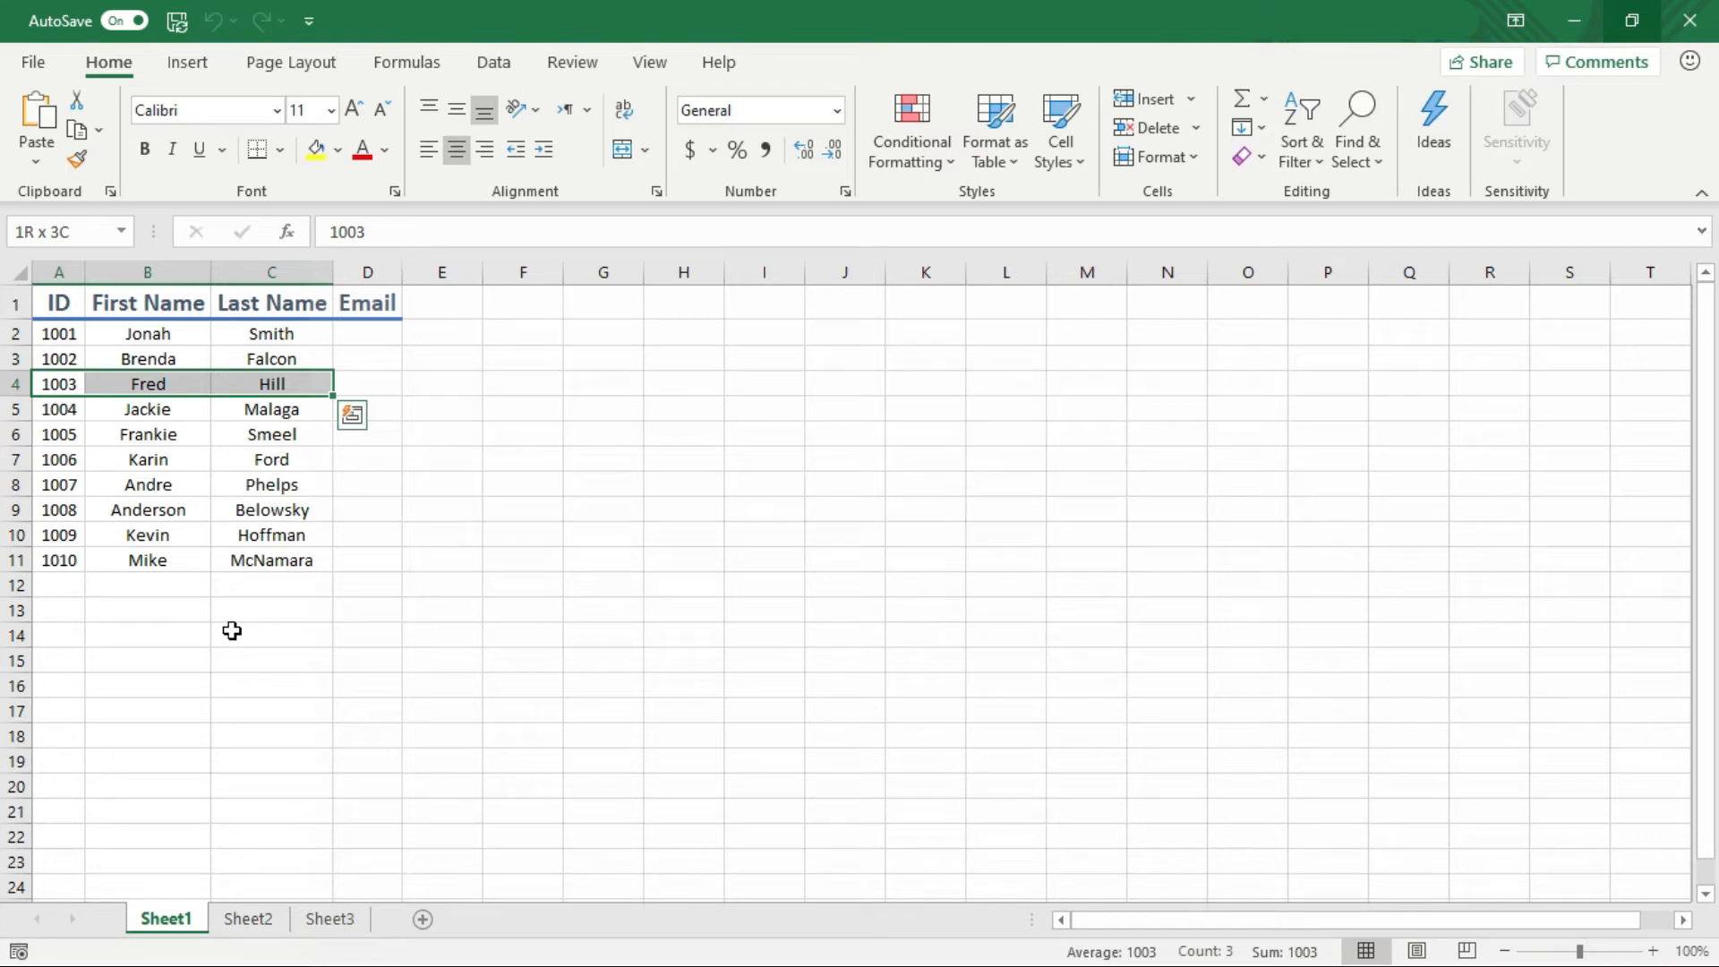
pyautogui.hotkey('shift', 'Down')
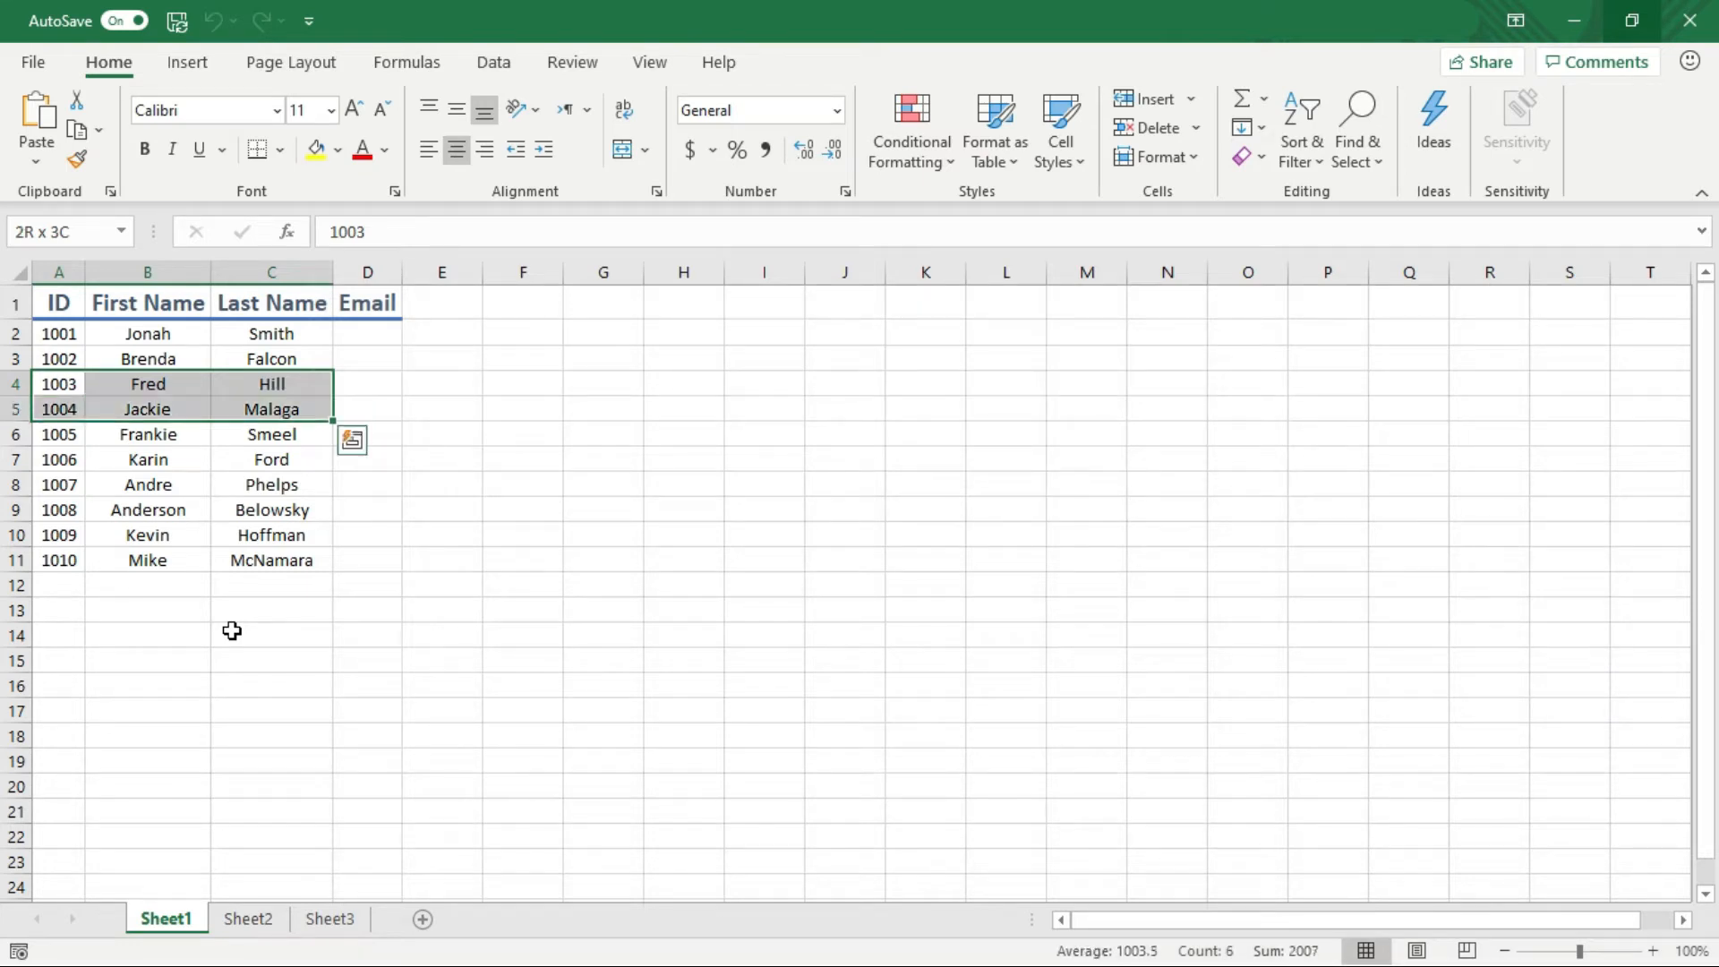
pyautogui.hotkey('shift', 'Down')
pyautogui.hotkey('shift', 'Down')
pyautogui.hotkey('shift', 'Down')
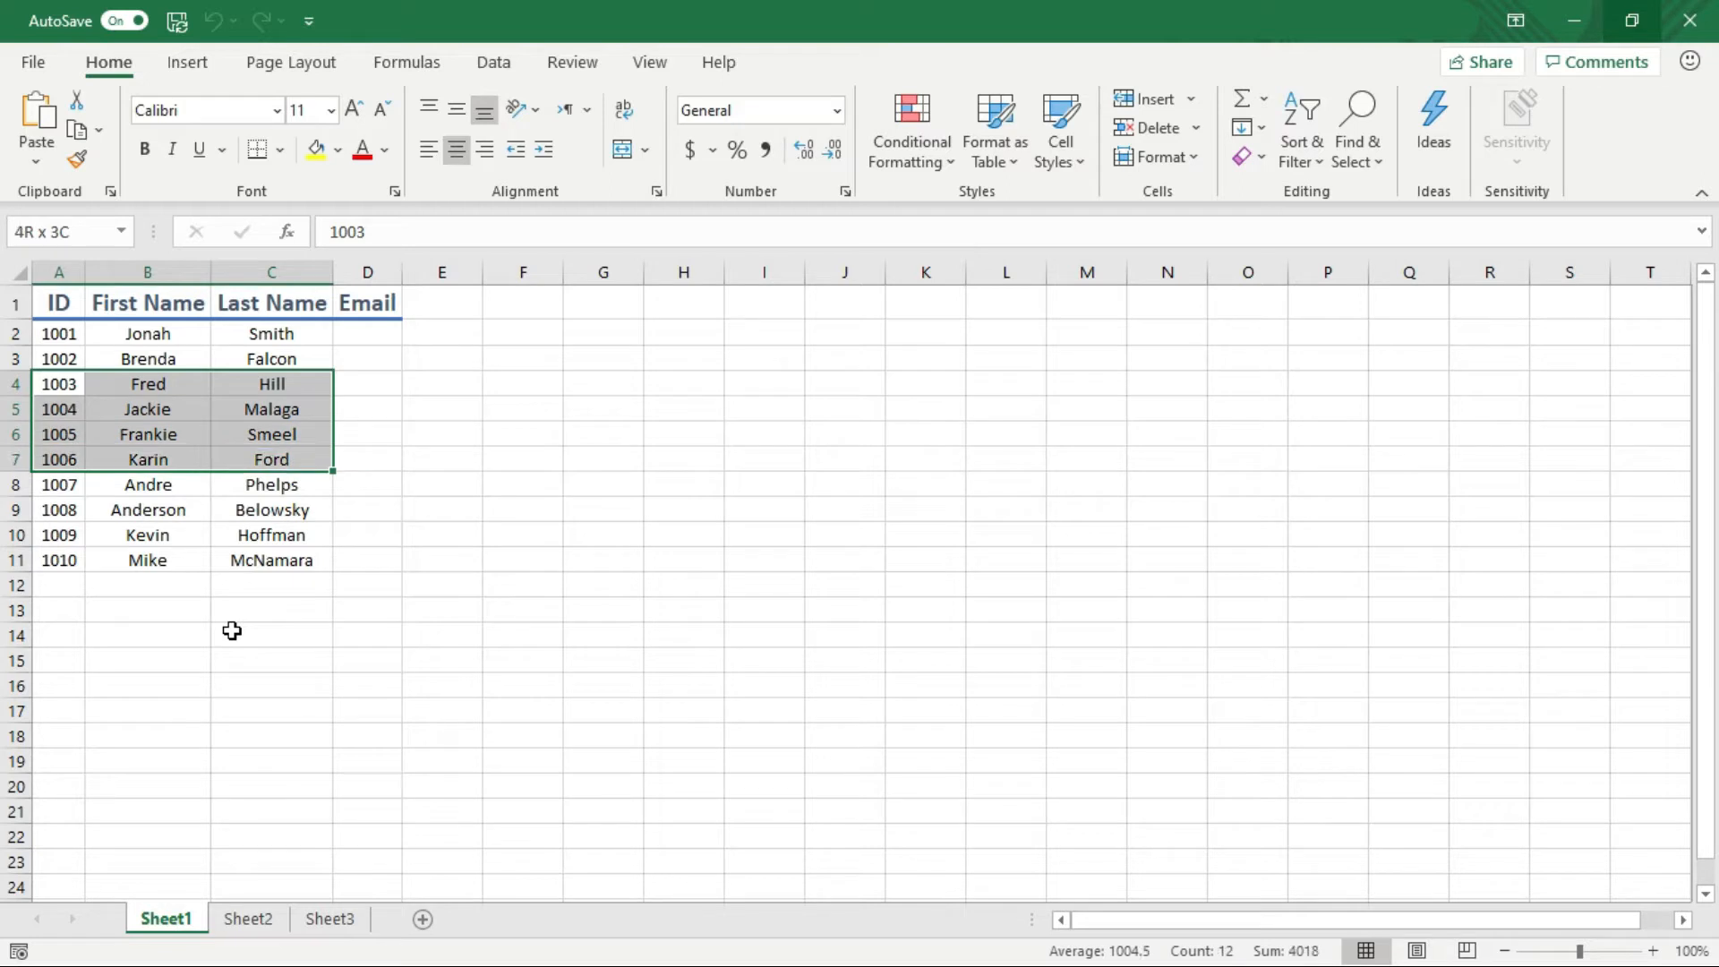
pyautogui.hotkey('shift', 'Down')
pyautogui.hotkey('shift', 'Down')
pyautogui.hotkey('shift', 'Down')
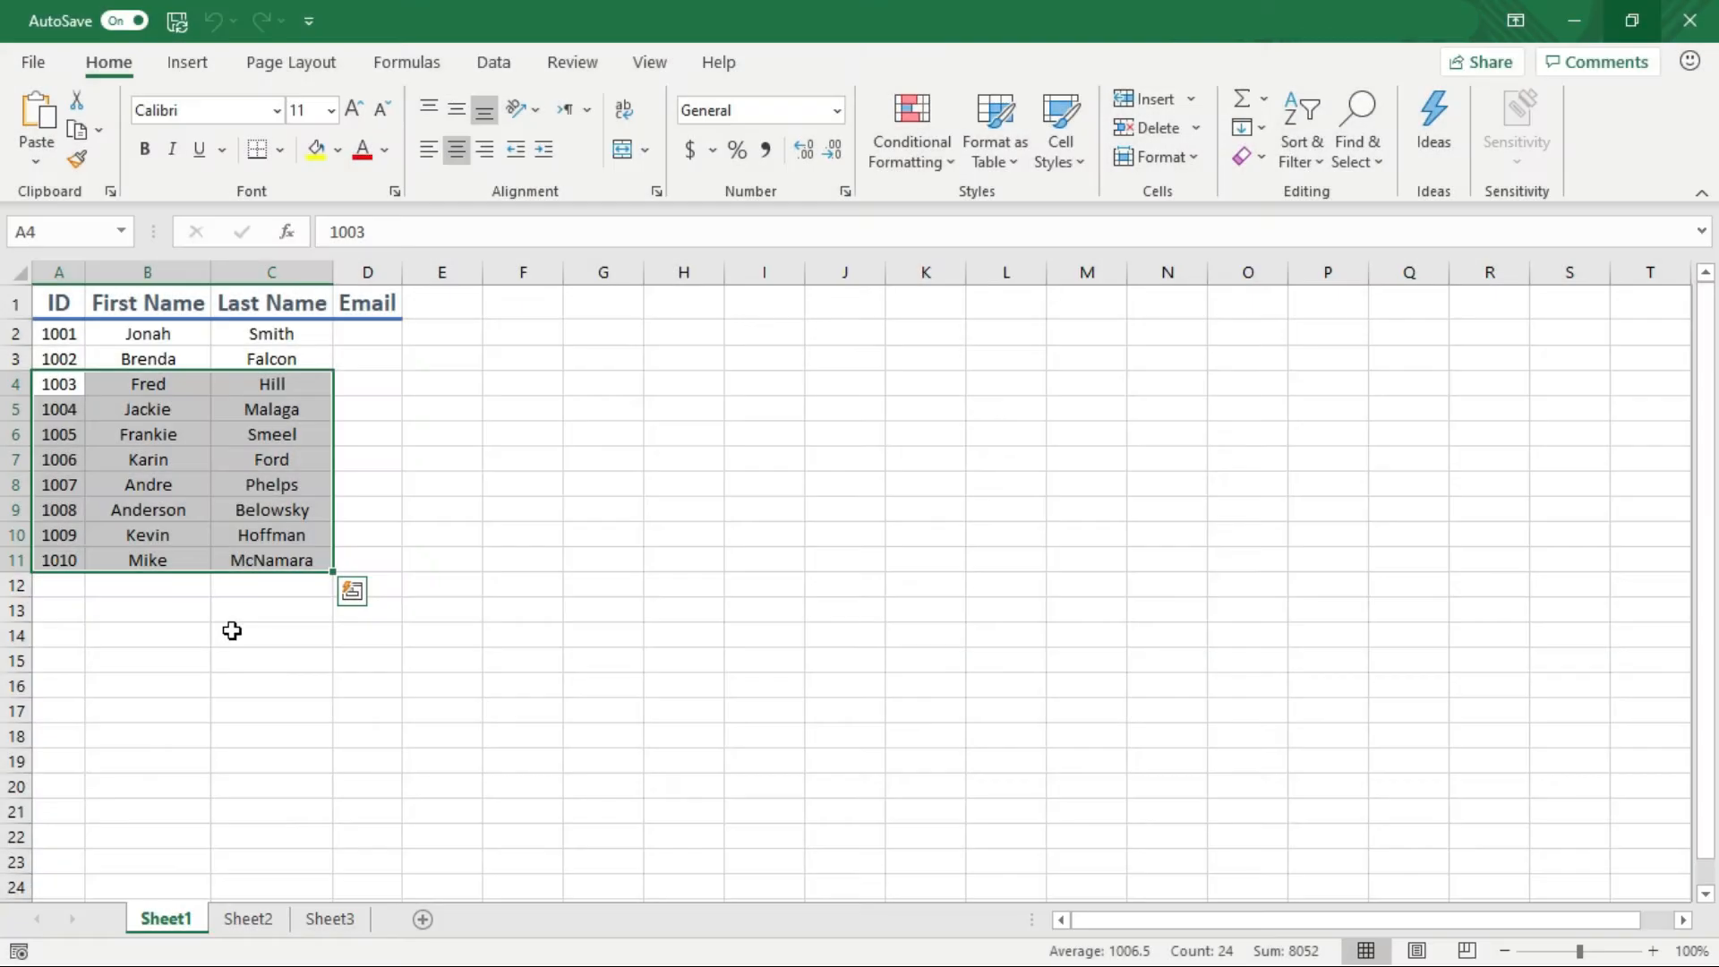
# Clear the selection and move around cells C14, C5, B5–B7 and E8, ending at column A of row 5
pyautogui.click(232, 631)
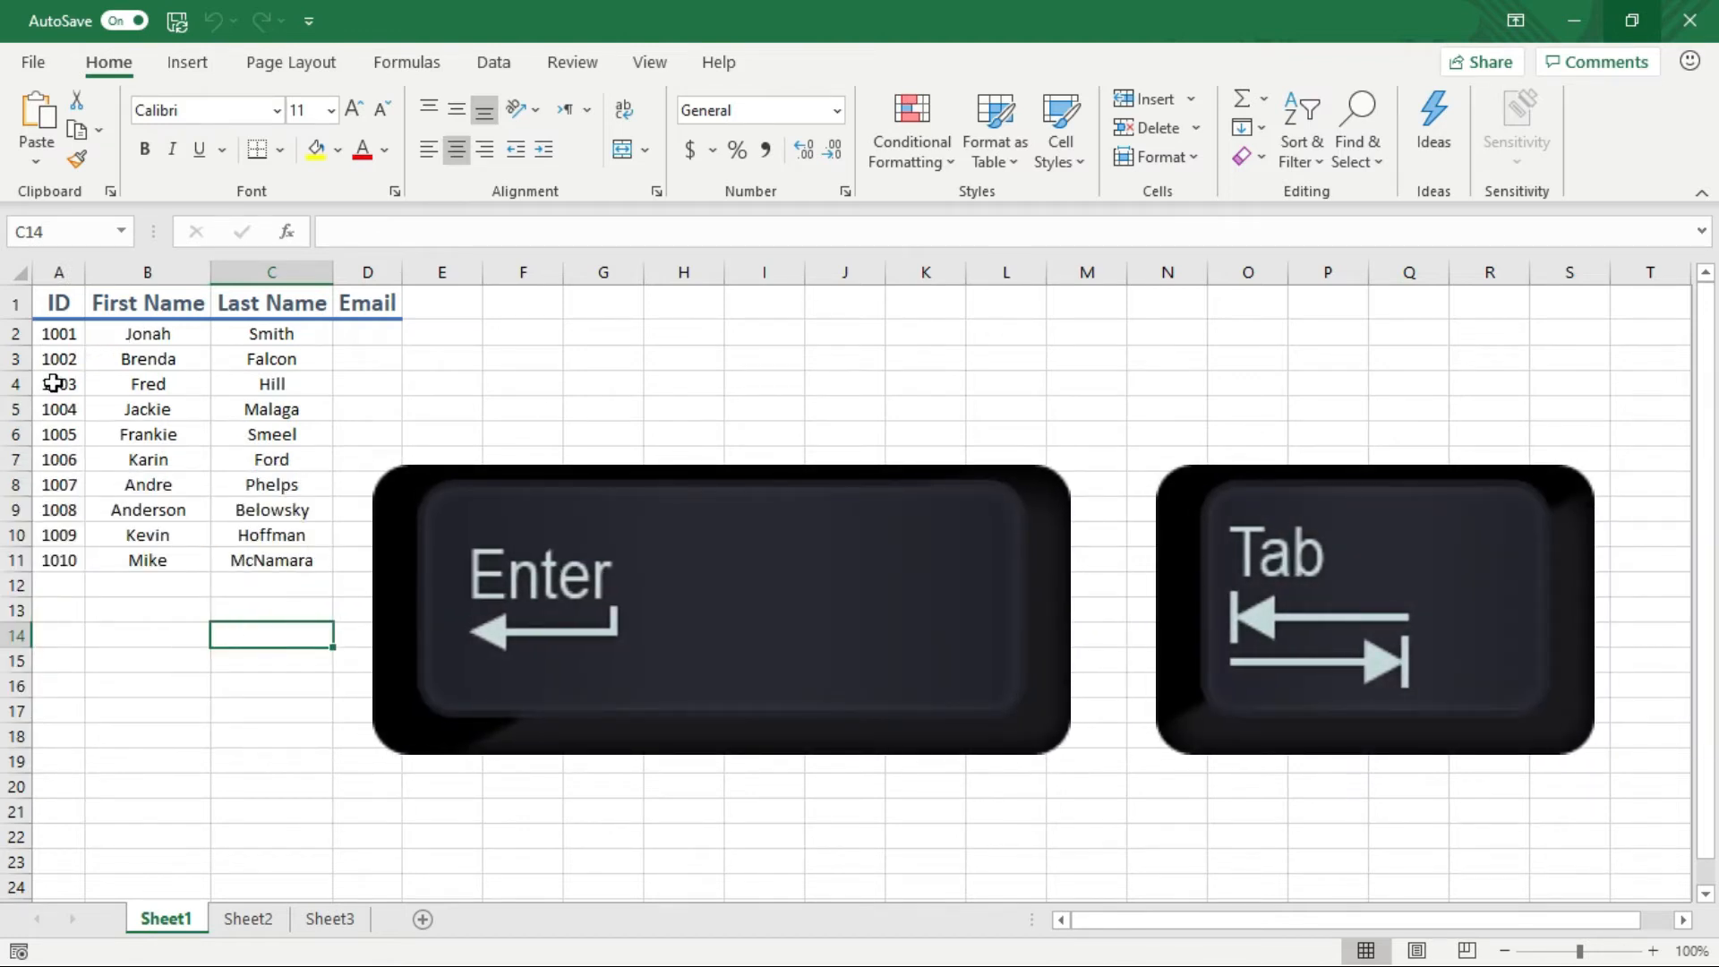
pyautogui.hotkey('shift', 'Return')
pyautogui.hotkey('shift', 'Return')
pyautogui.hotkey('shift', 'Return')
pyautogui.hotkey('shift', 'Return')
pyautogui.hotkey('shift', 'Return')
pyautogui.hotkey('shift', 'Return')
pyautogui.hotkey('shift', 'Return')
pyautogui.hotkey('shift', 'Return')
pyautogui.hotkey('shift', 'Return')
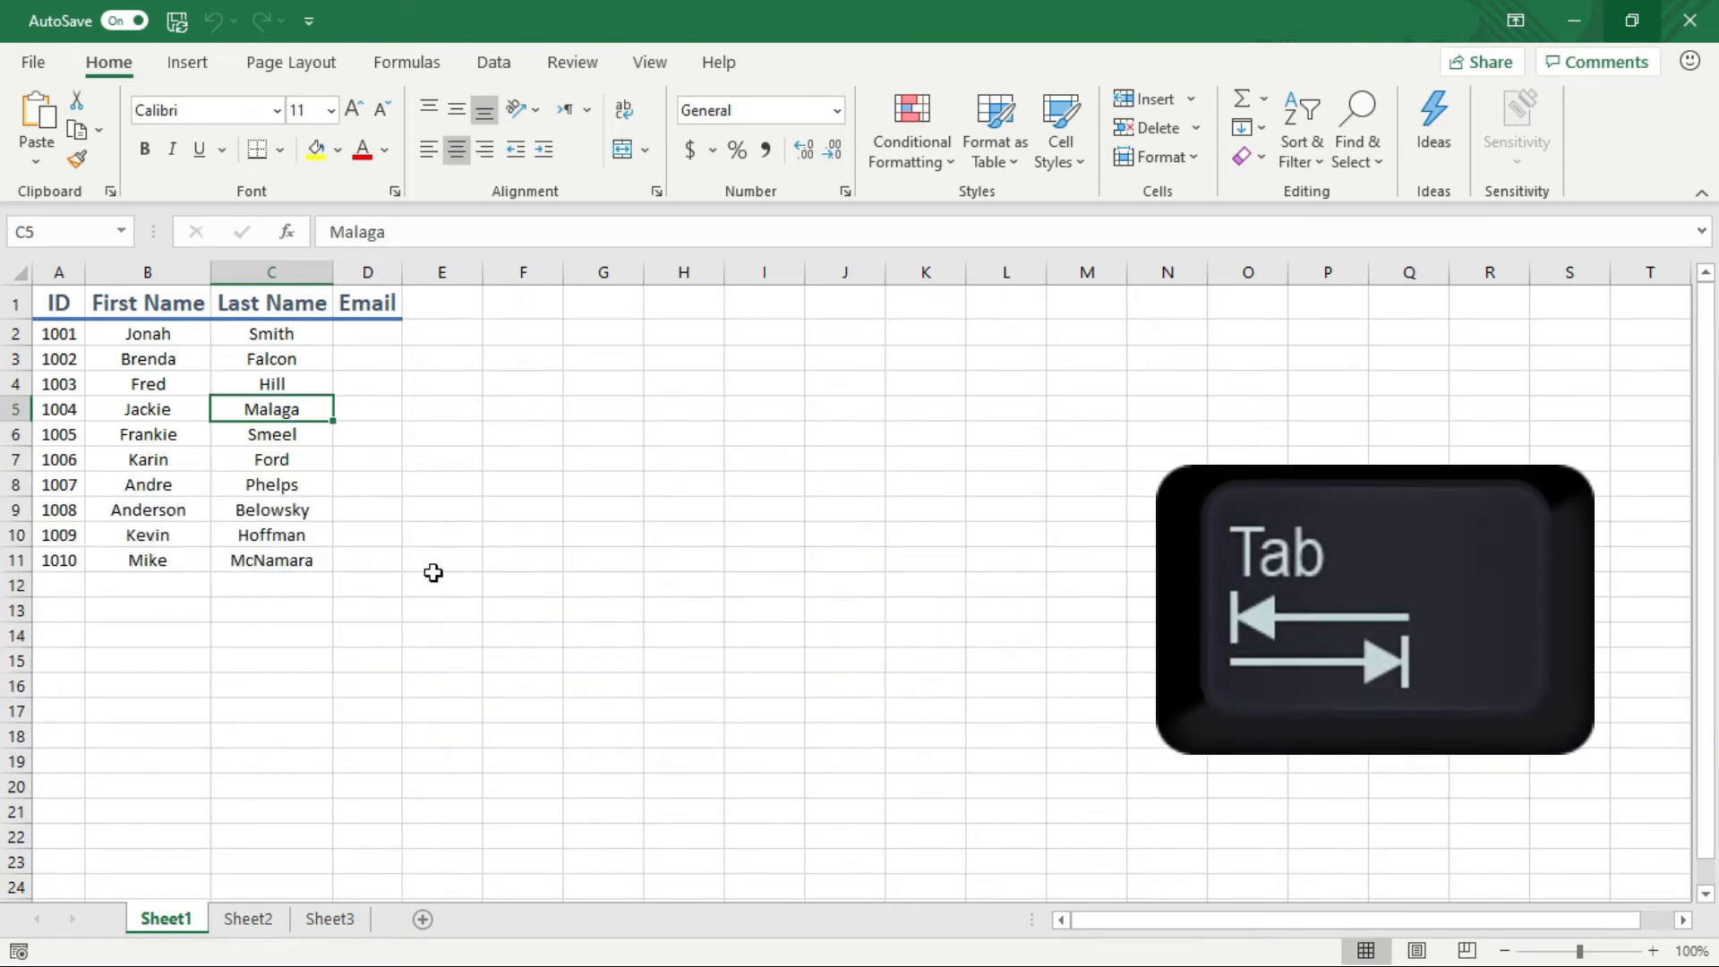
pyautogui.hotkey('shift', 'Tab')
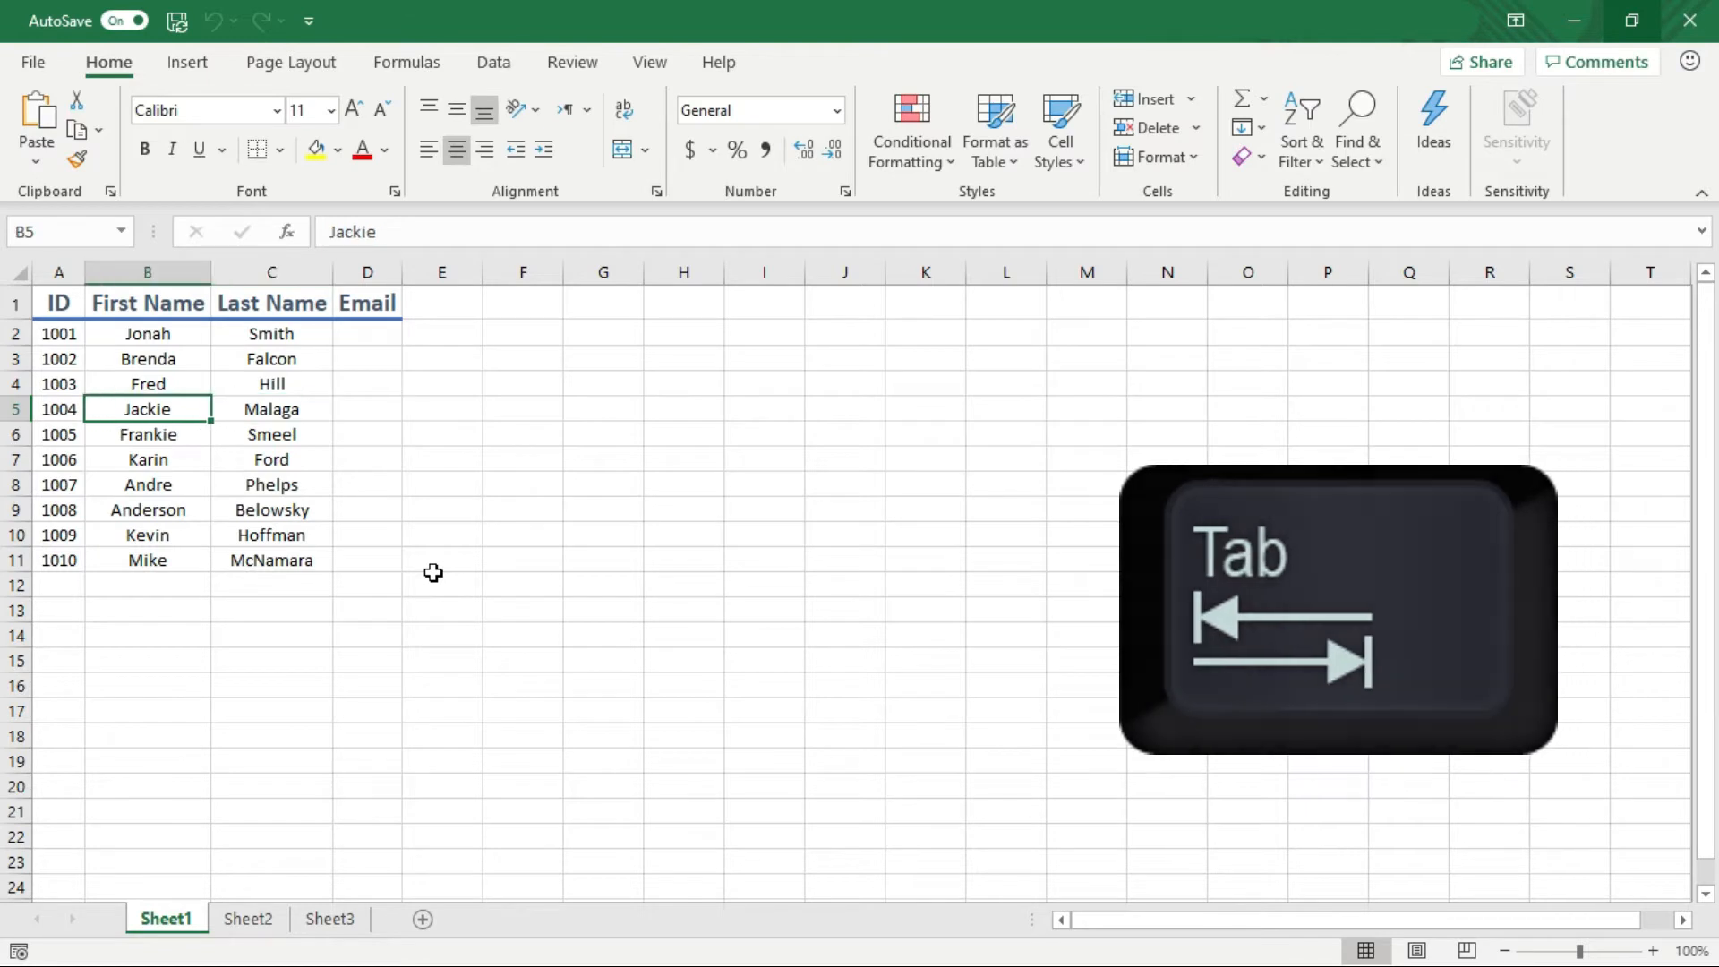
pyautogui.press('Down')
pyautogui.press('Down')
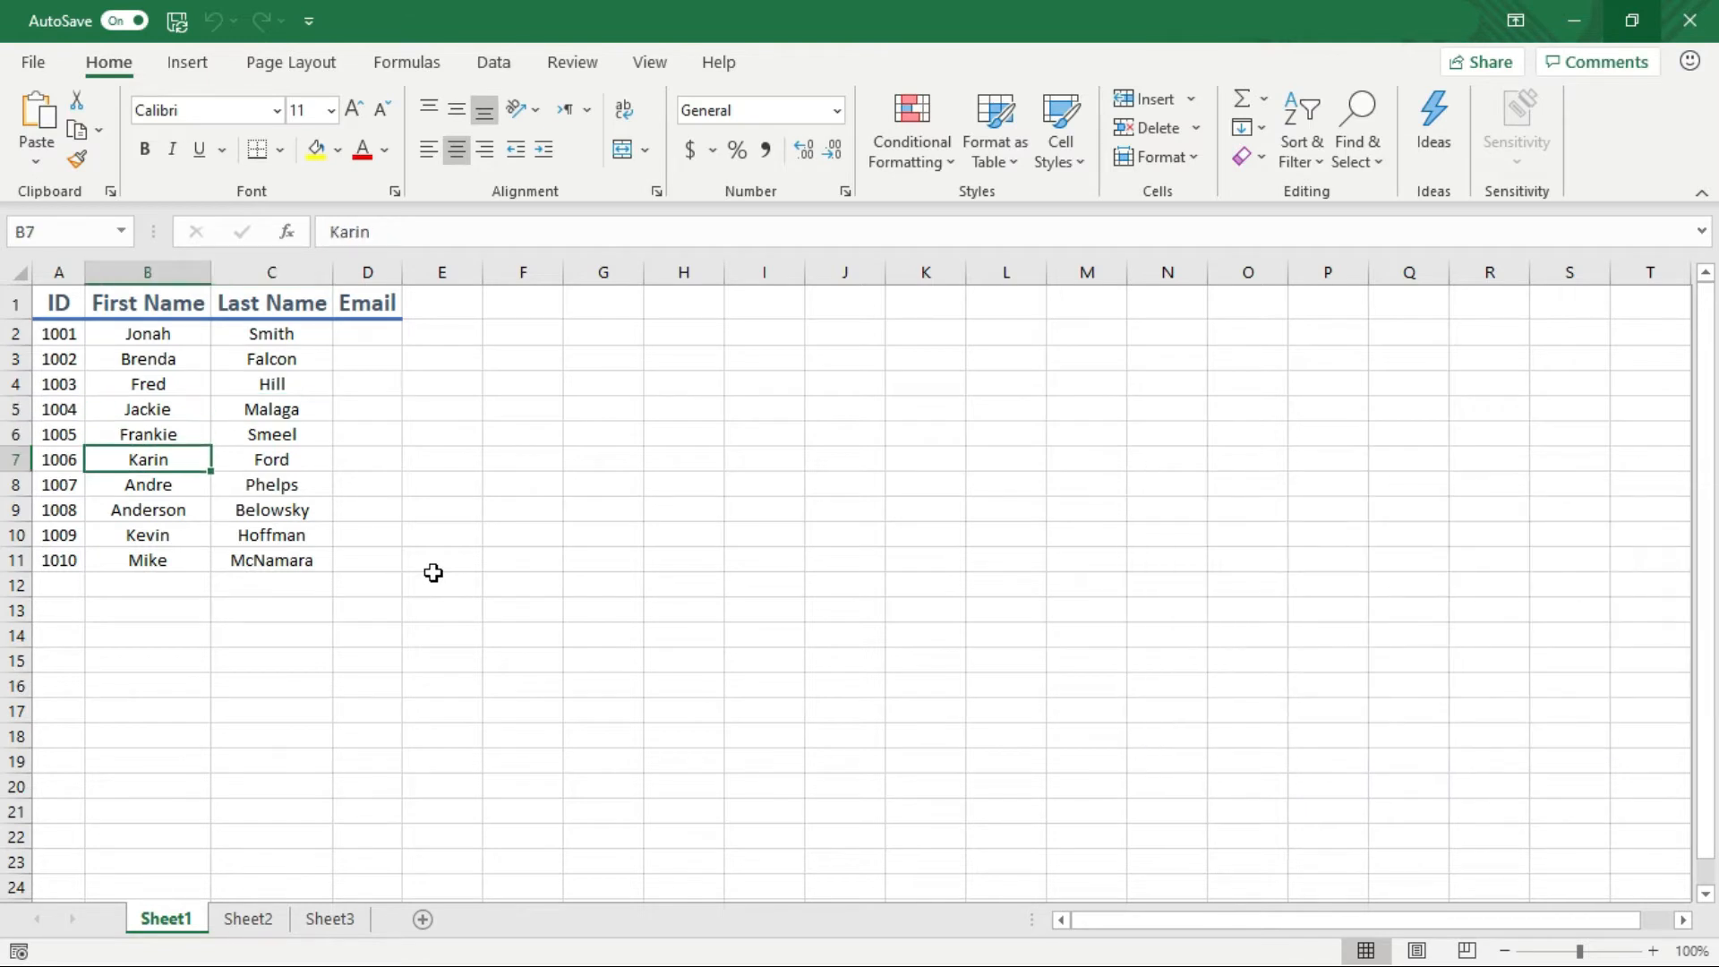
pyautogui.press('Down')
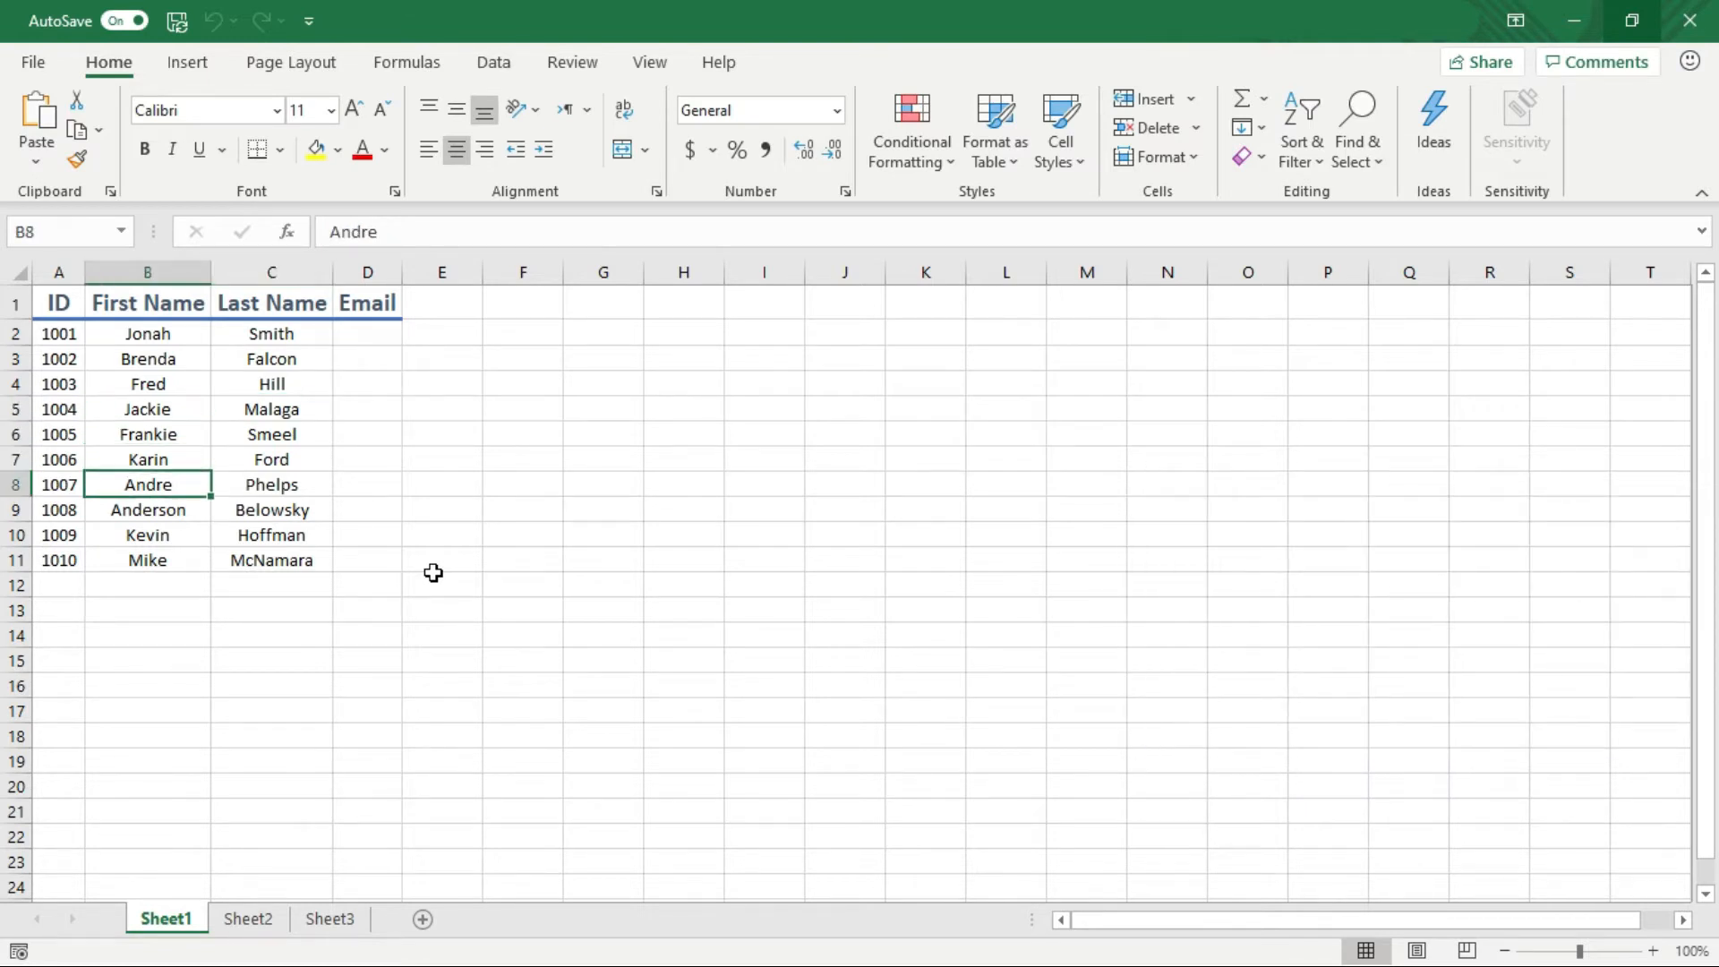
pyautogui.press('Right')
pyautogui.press('Right')
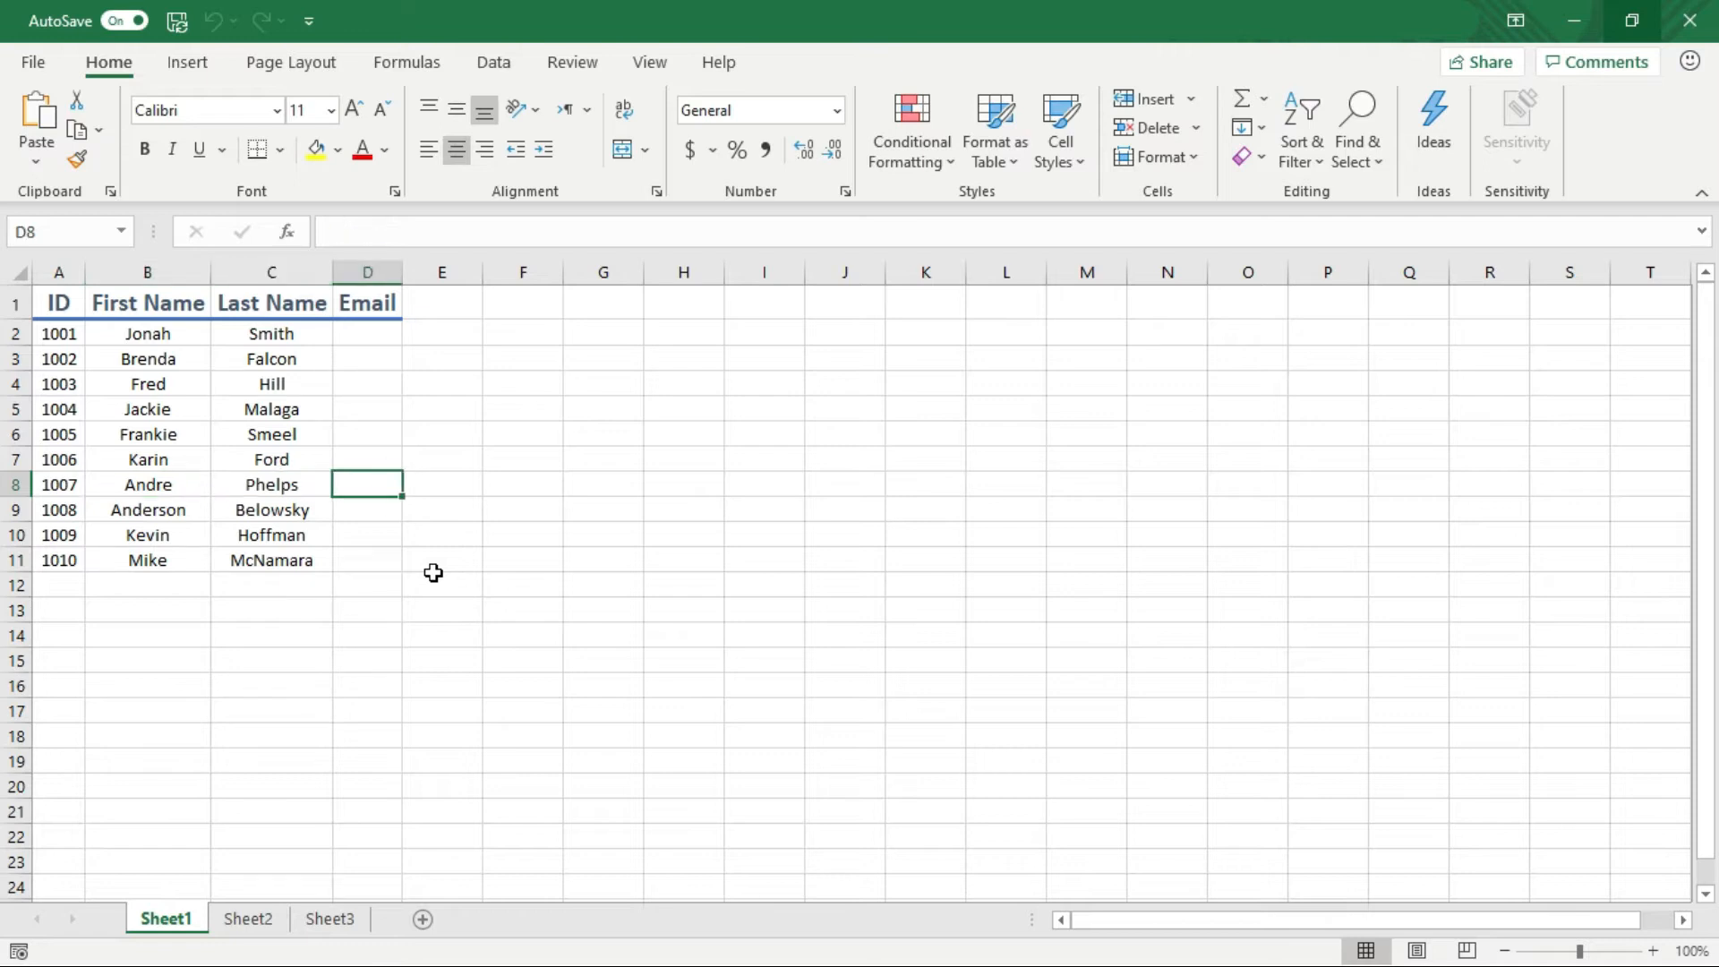
pyautogui.press('Right')
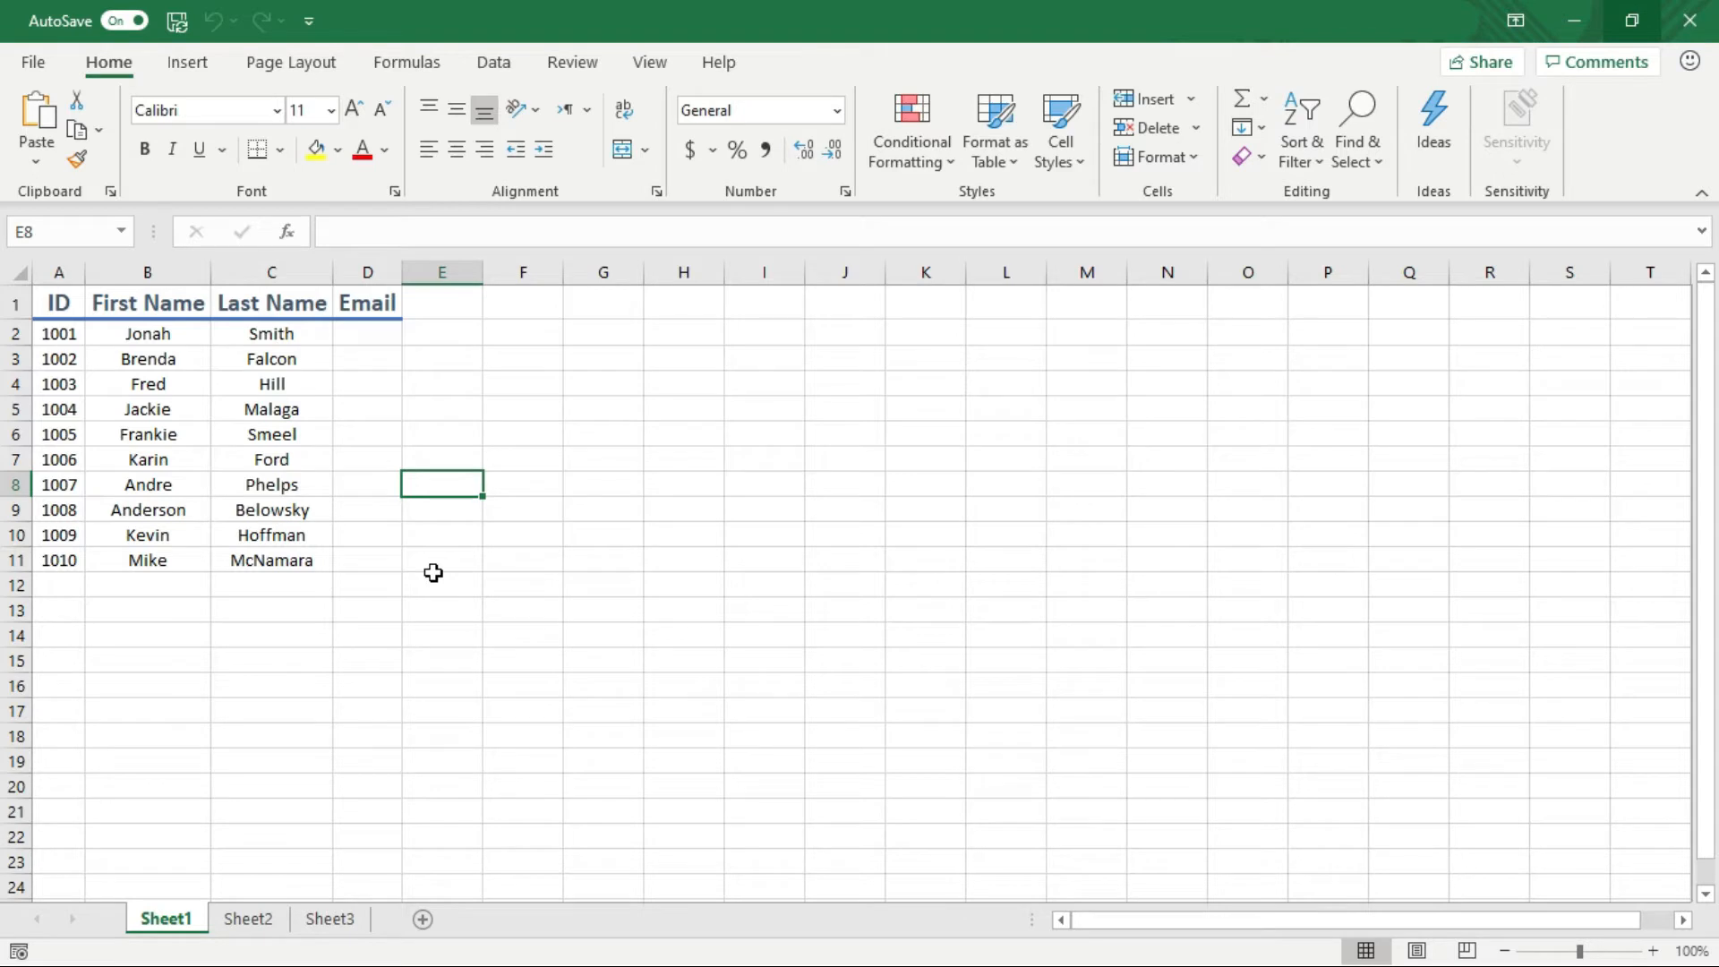
pyautogui.press('Up')
pyautogui.press('Up')
pyautogui.press('Up')
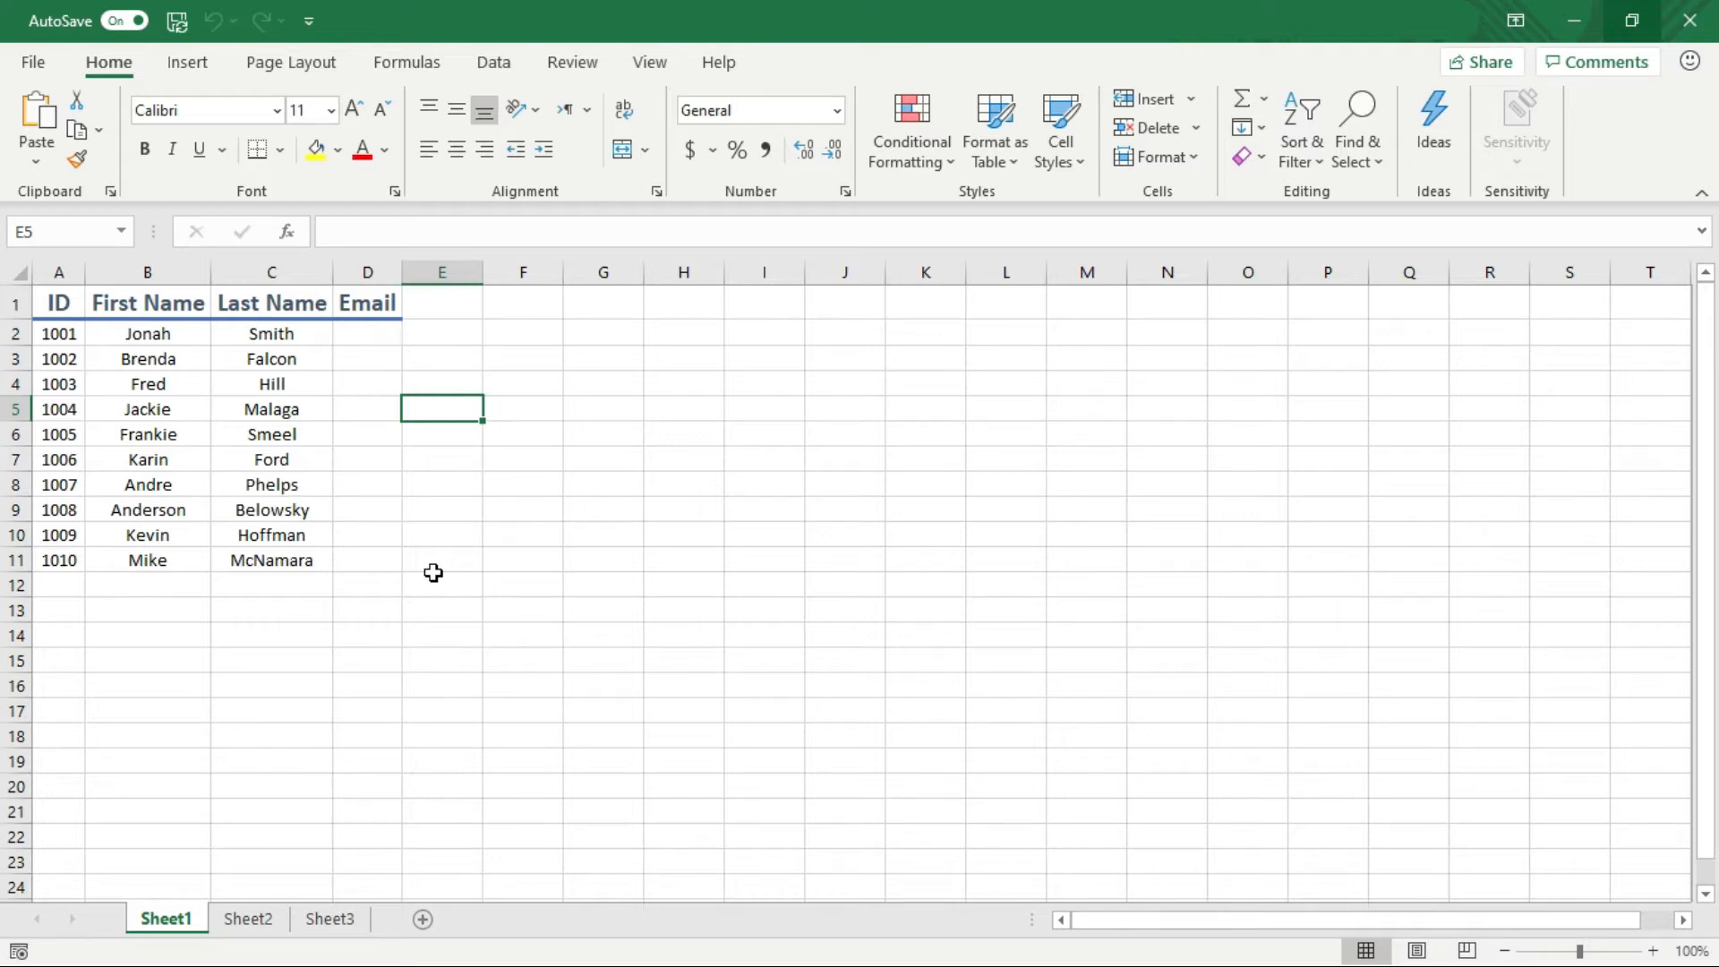
pyautogui.press('Left')
pyautogui.press('Left')
pyautogui.press('Left')
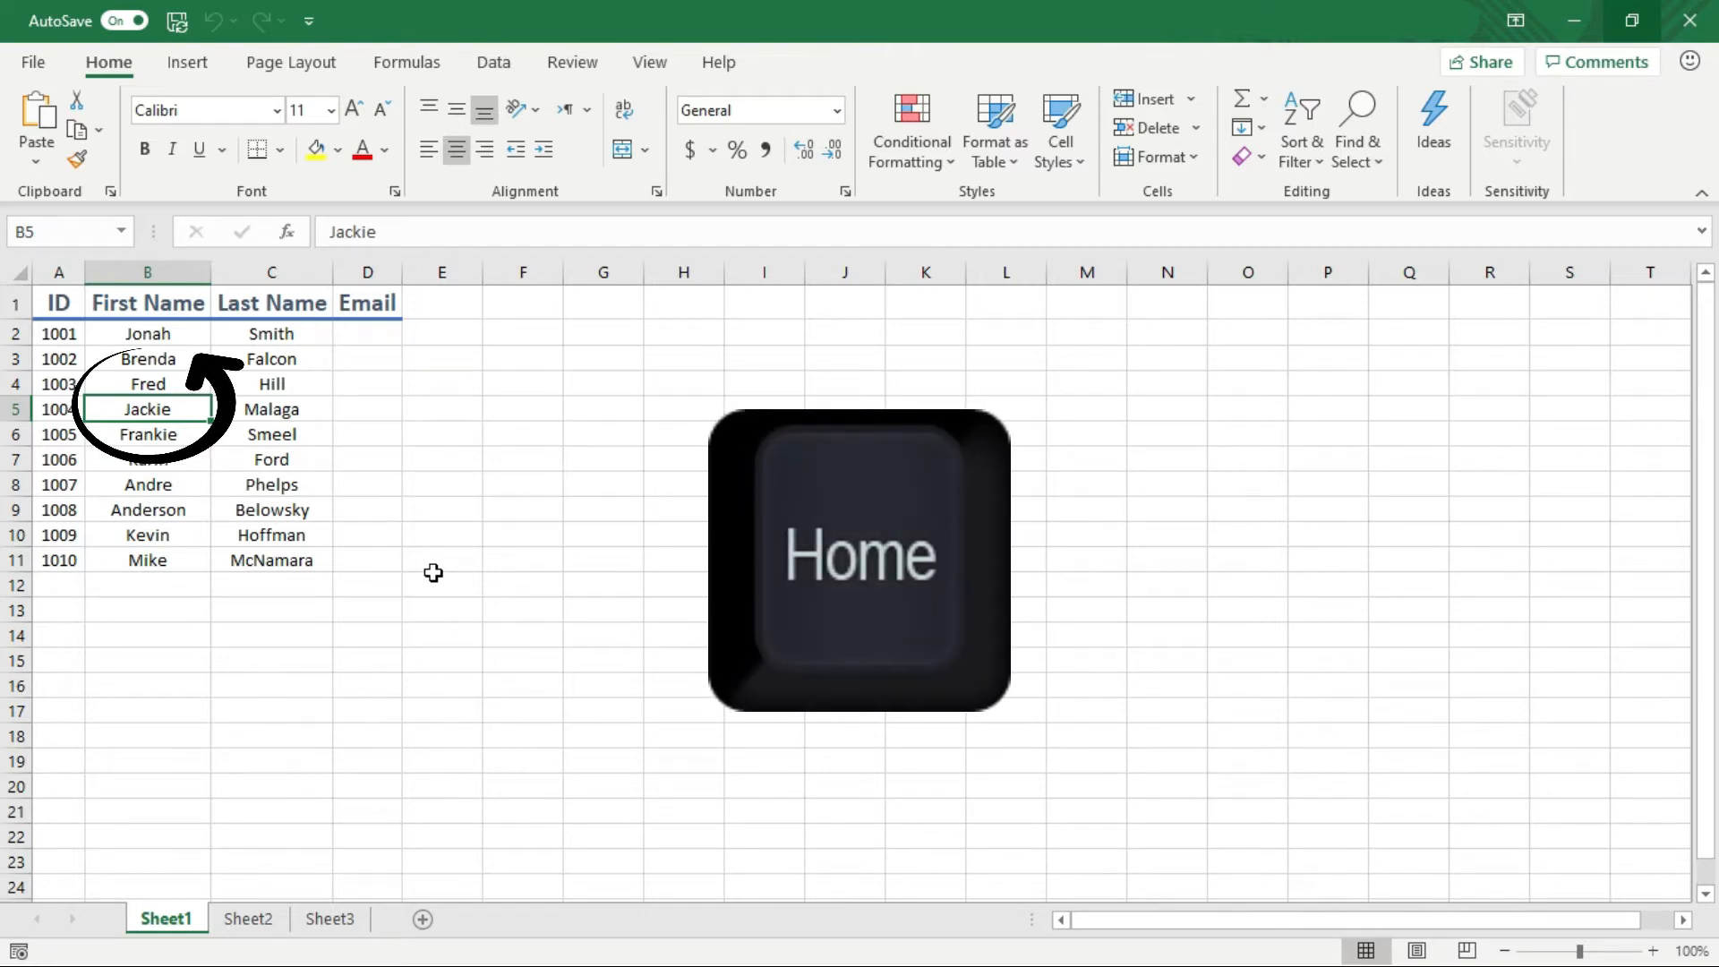
pyautogui.press('Home')
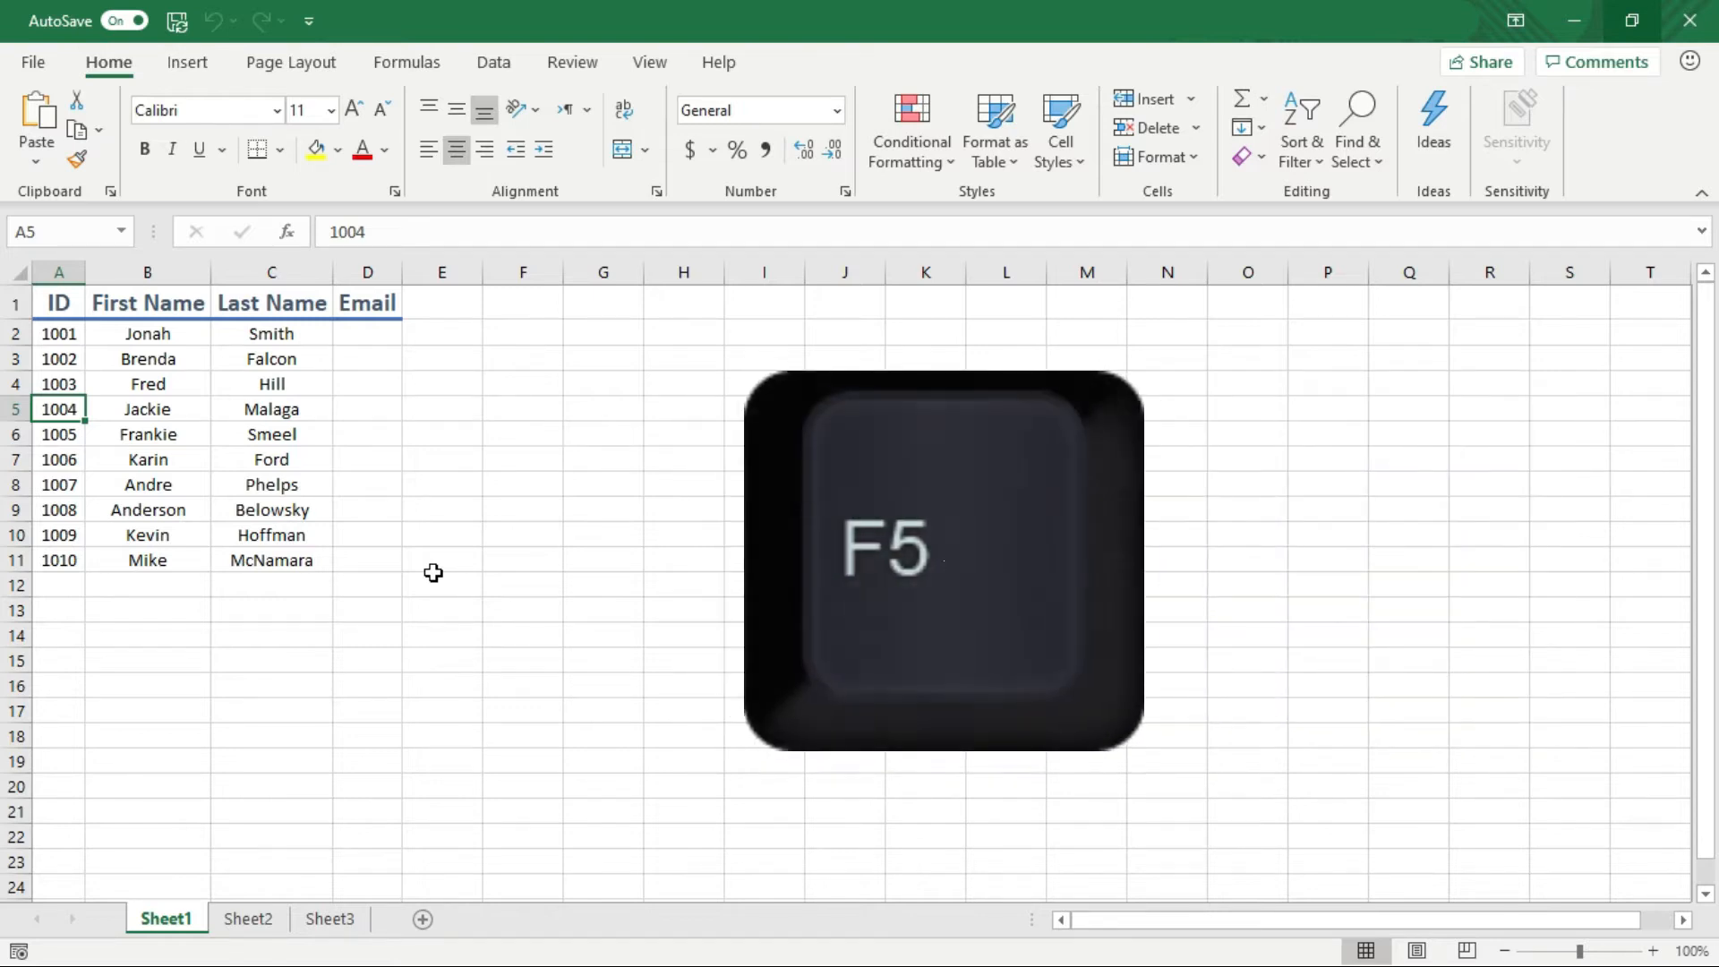
# Go to cell E200, return to A1, and page down and back up the sheet
pyautogui.press('F5')
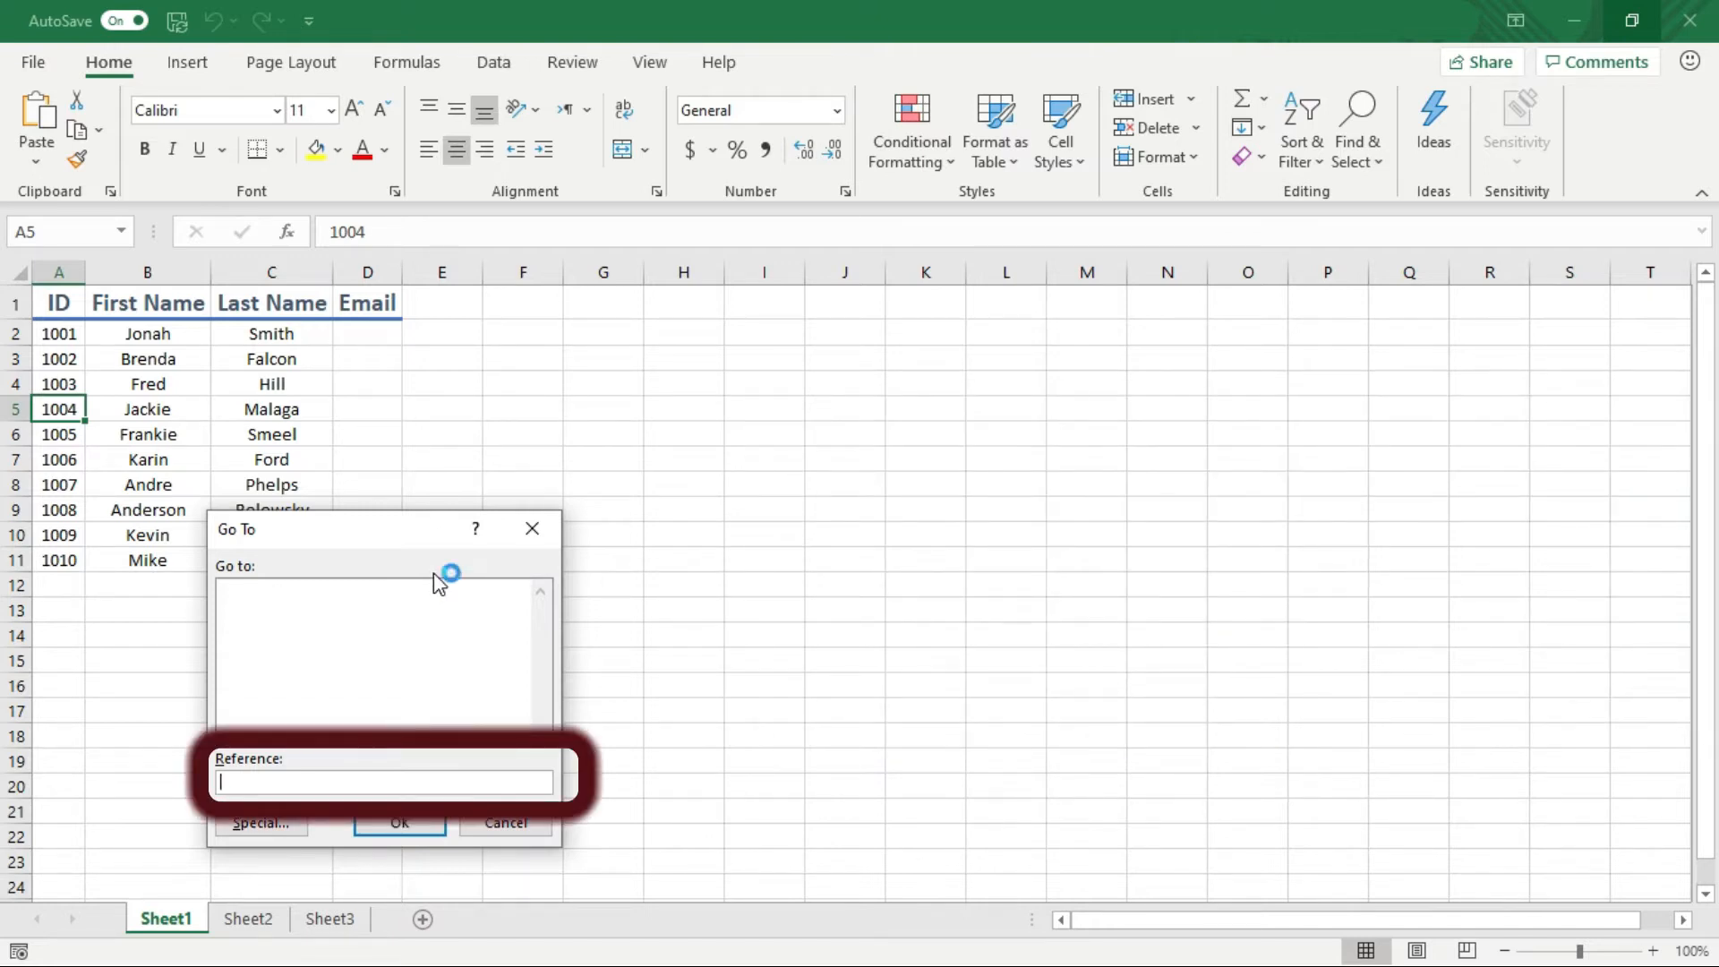
pyautogui.write('e200')
pyautogui.press('Return')
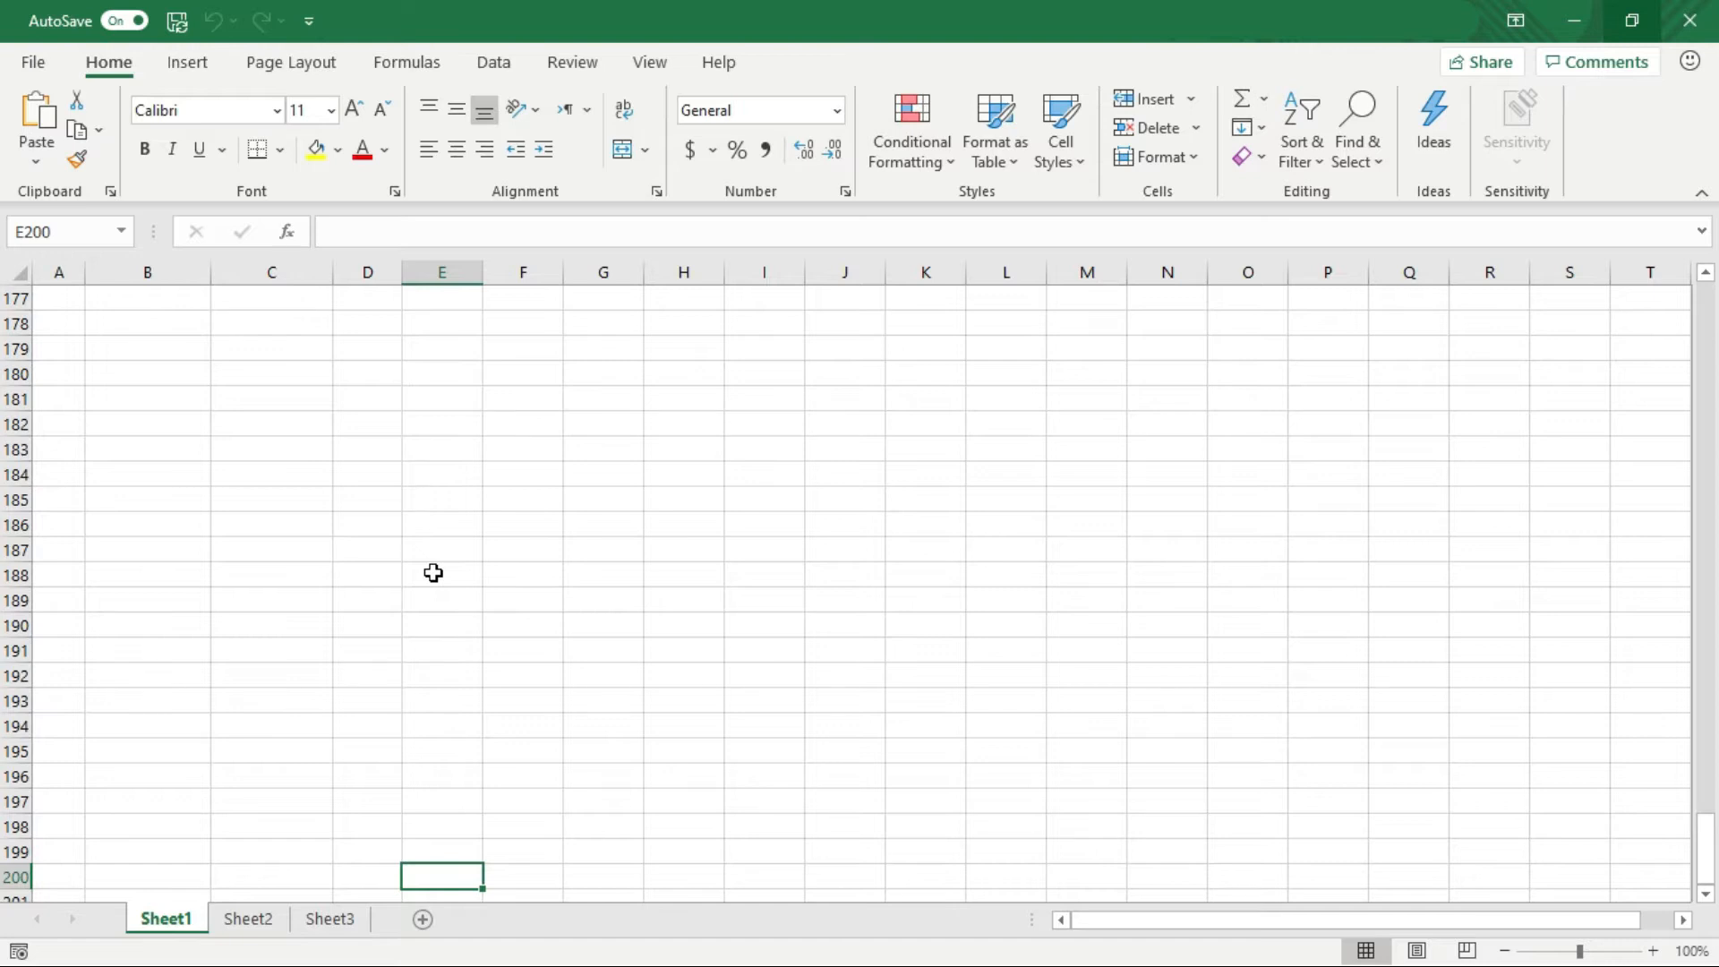
pyautogui.hotkey('ctrl', 'Home')
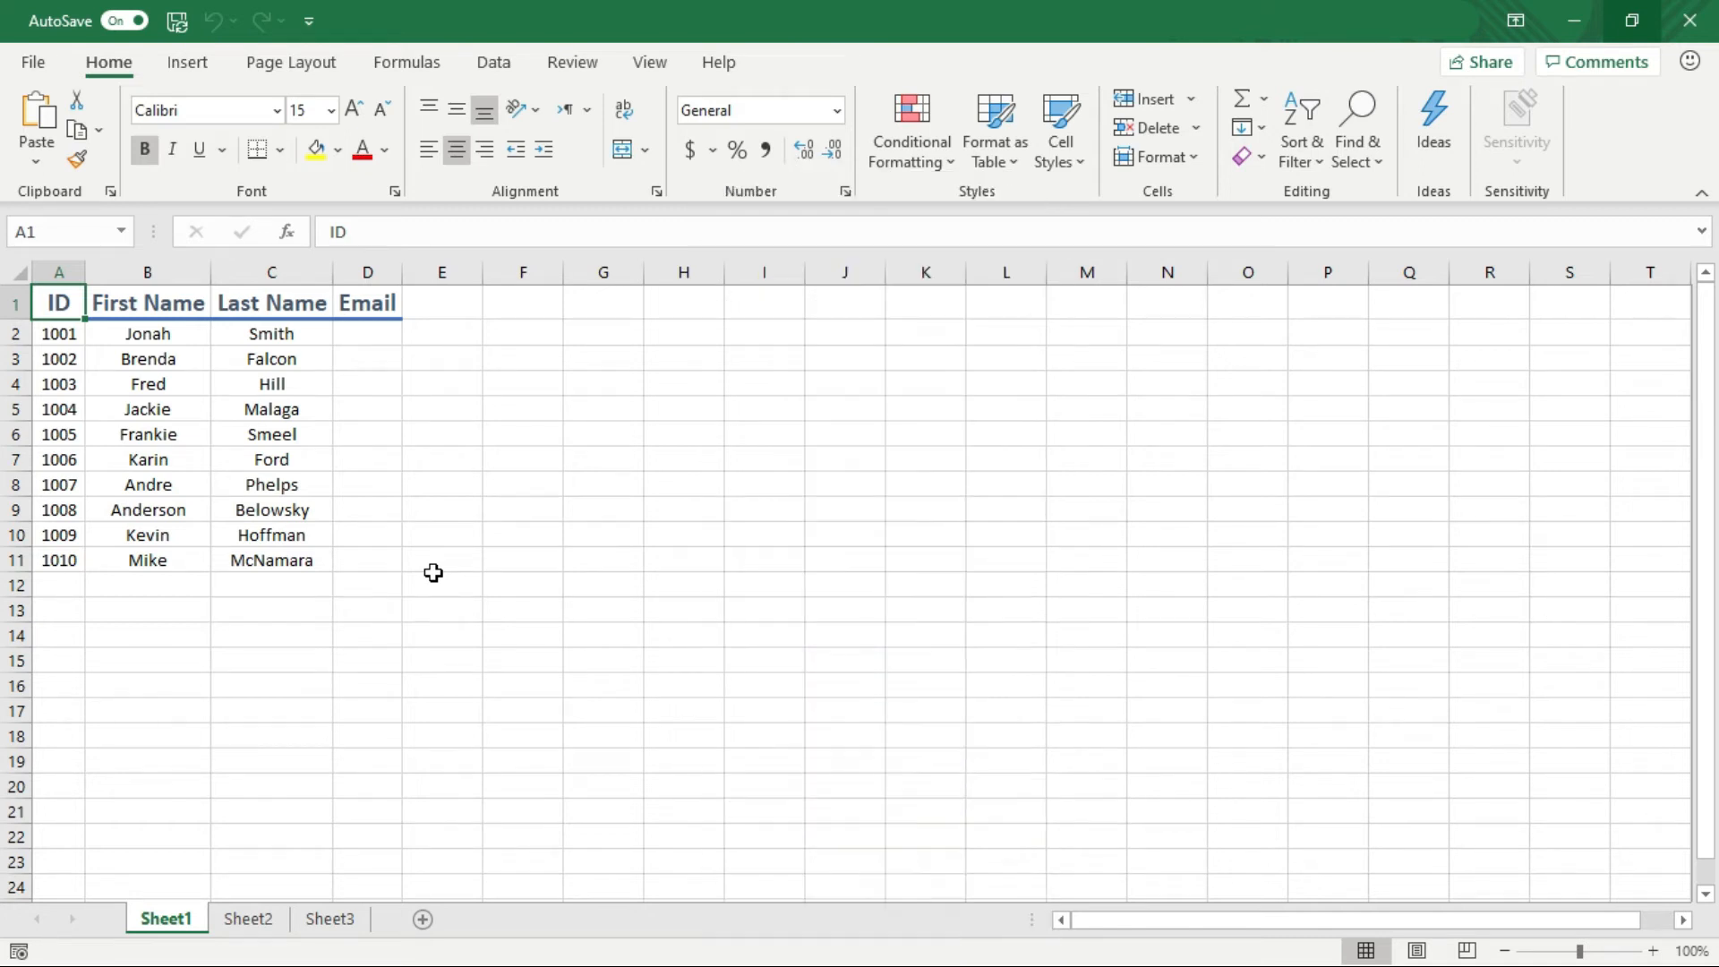
pyautogui.press('pagedown')
pyautogui.press('pagedown')
pyautogui.press('pagedown')
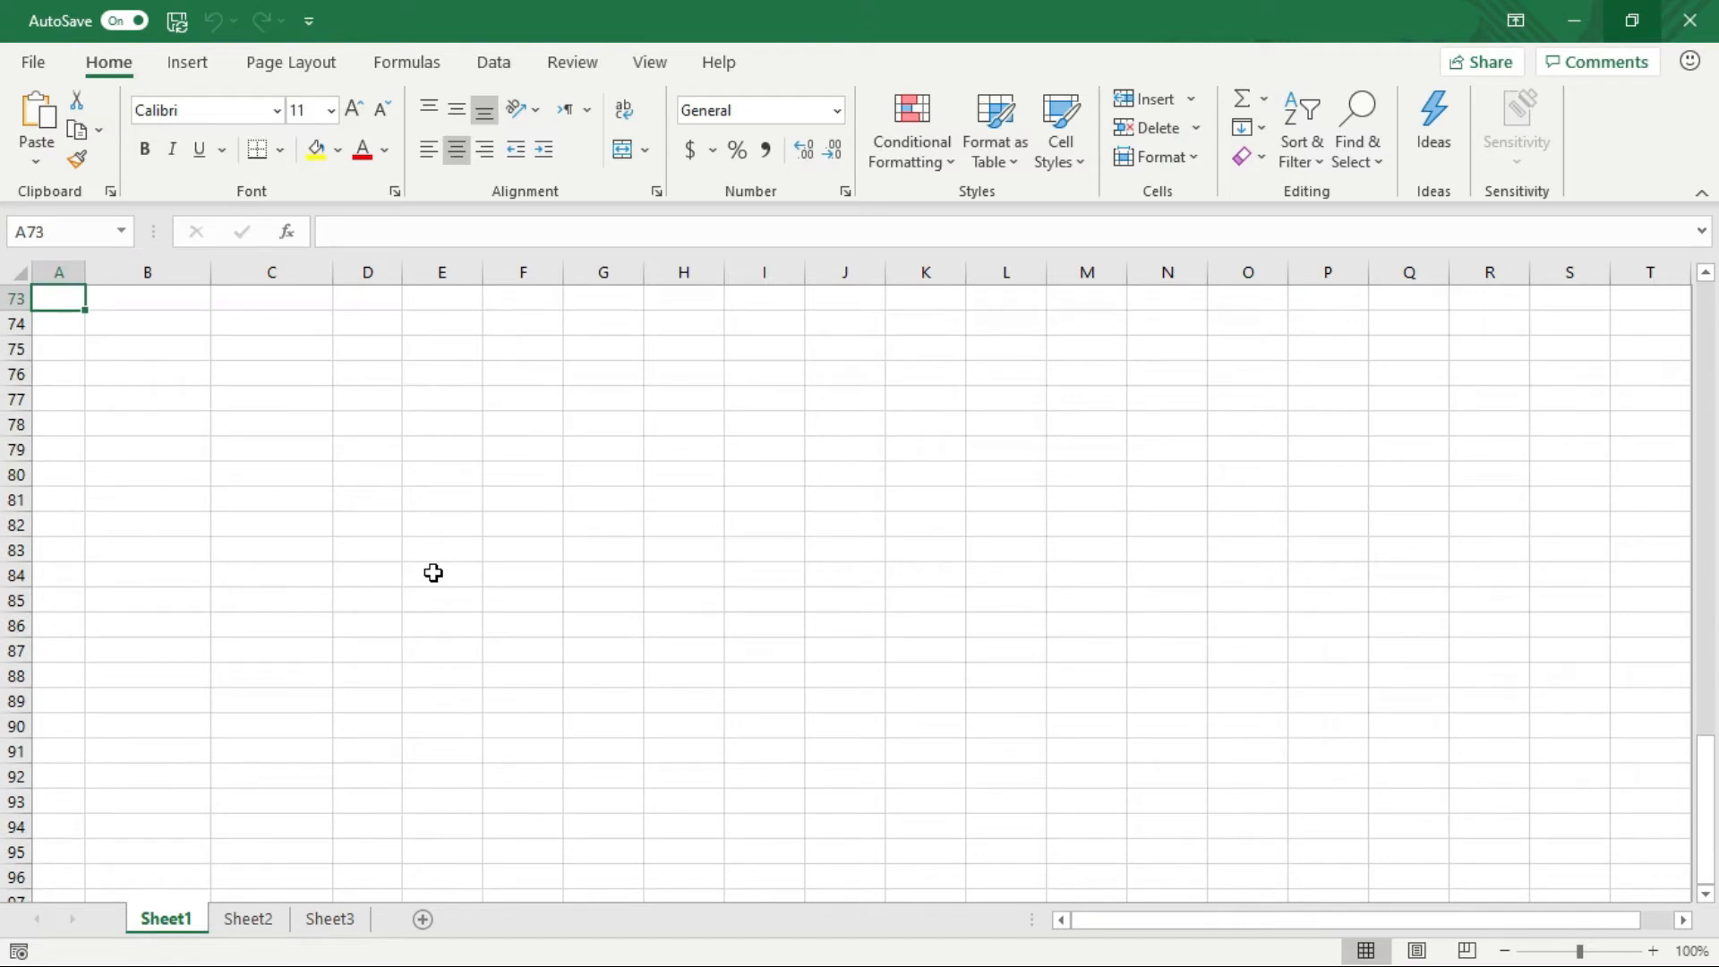
pyautogui.press('pageup')
pyautogui.press('pageup')
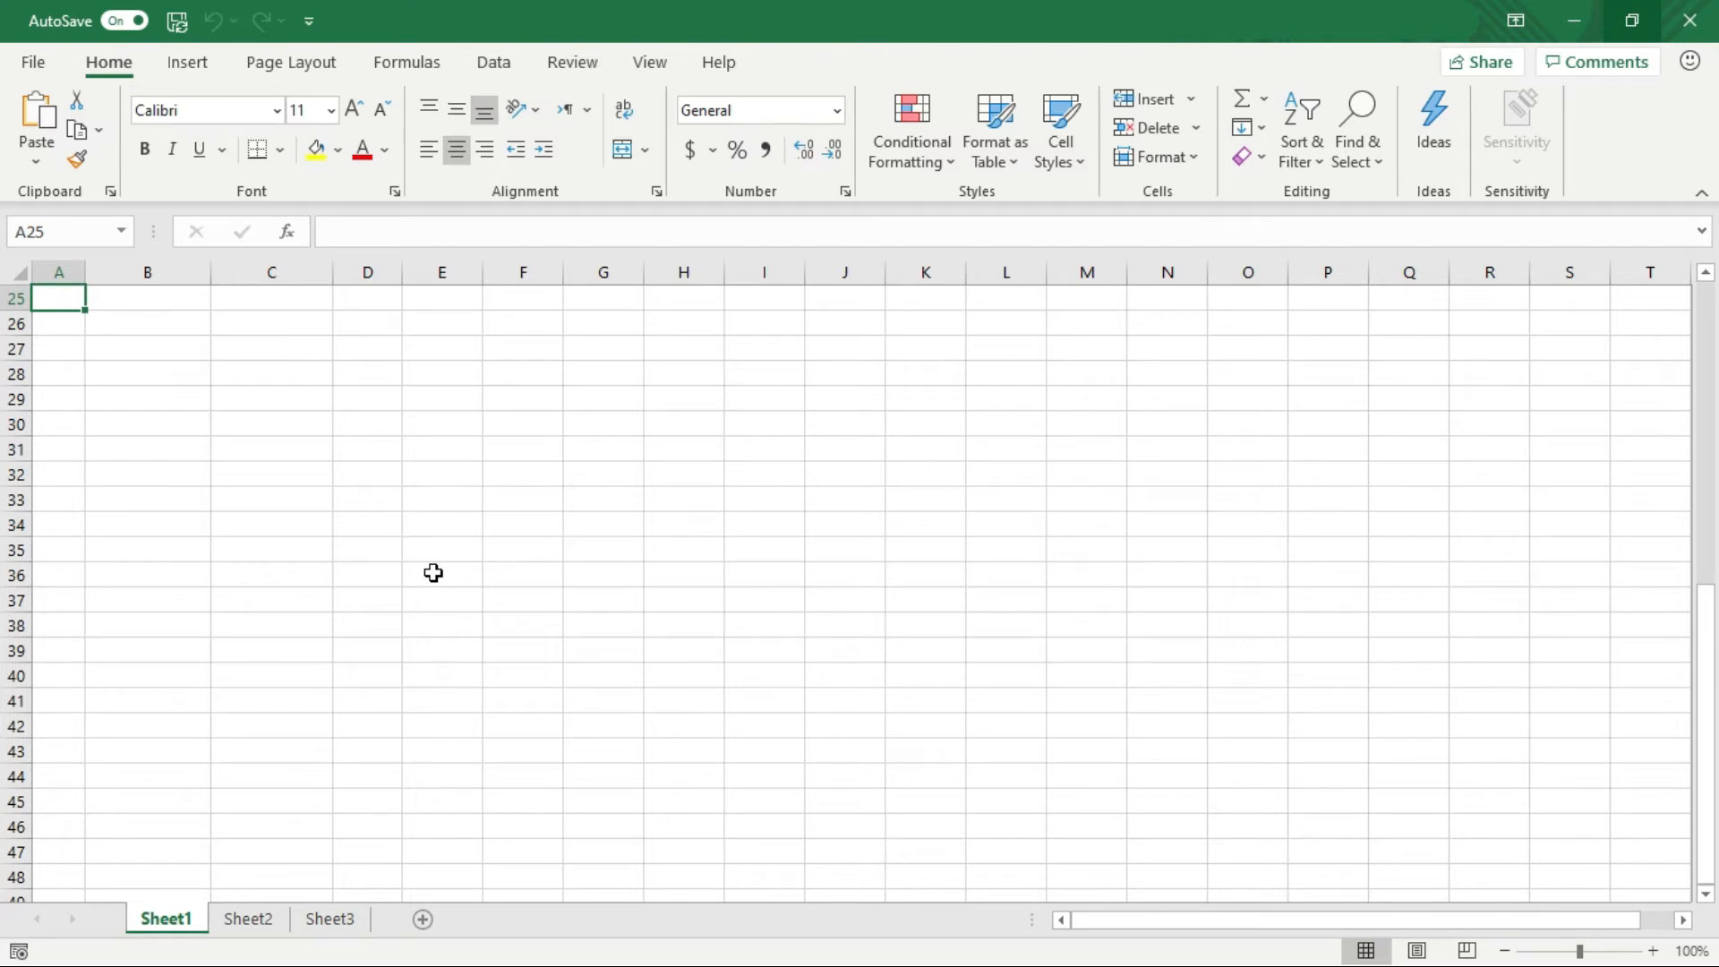
pyautogui.press('pageup')
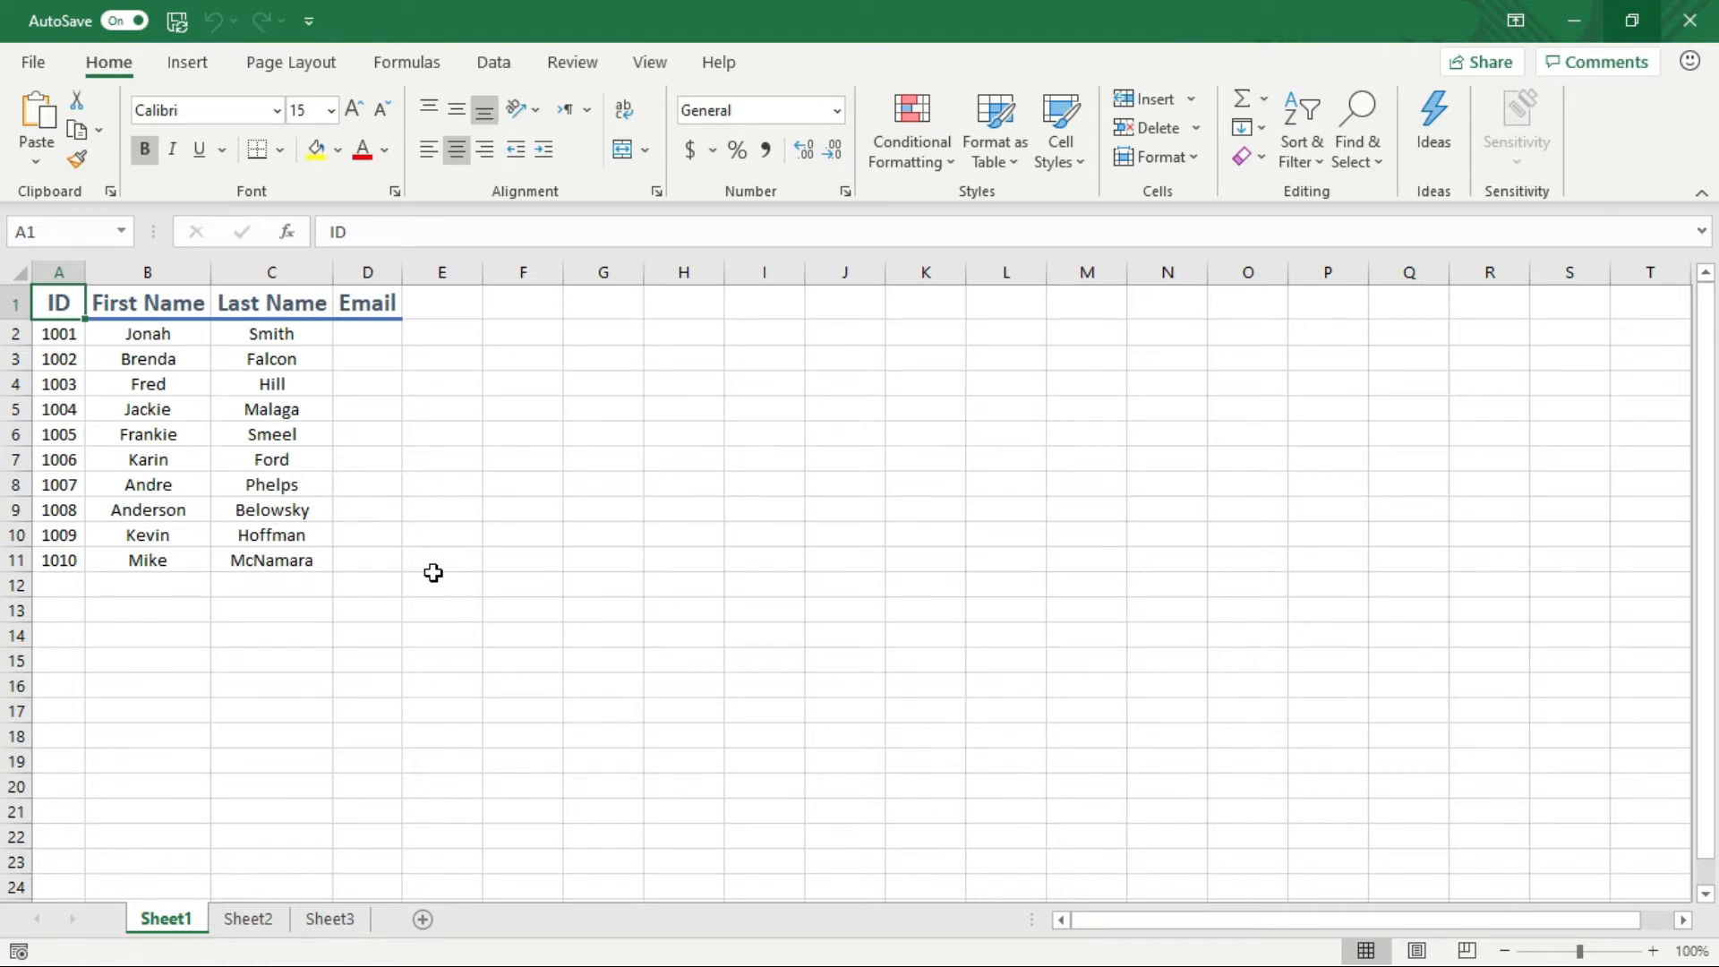
# Switch through Sheet2 and Sheet3 and back to Sheet1
pyautogui.hotkey('ctrl', 'pagedown')
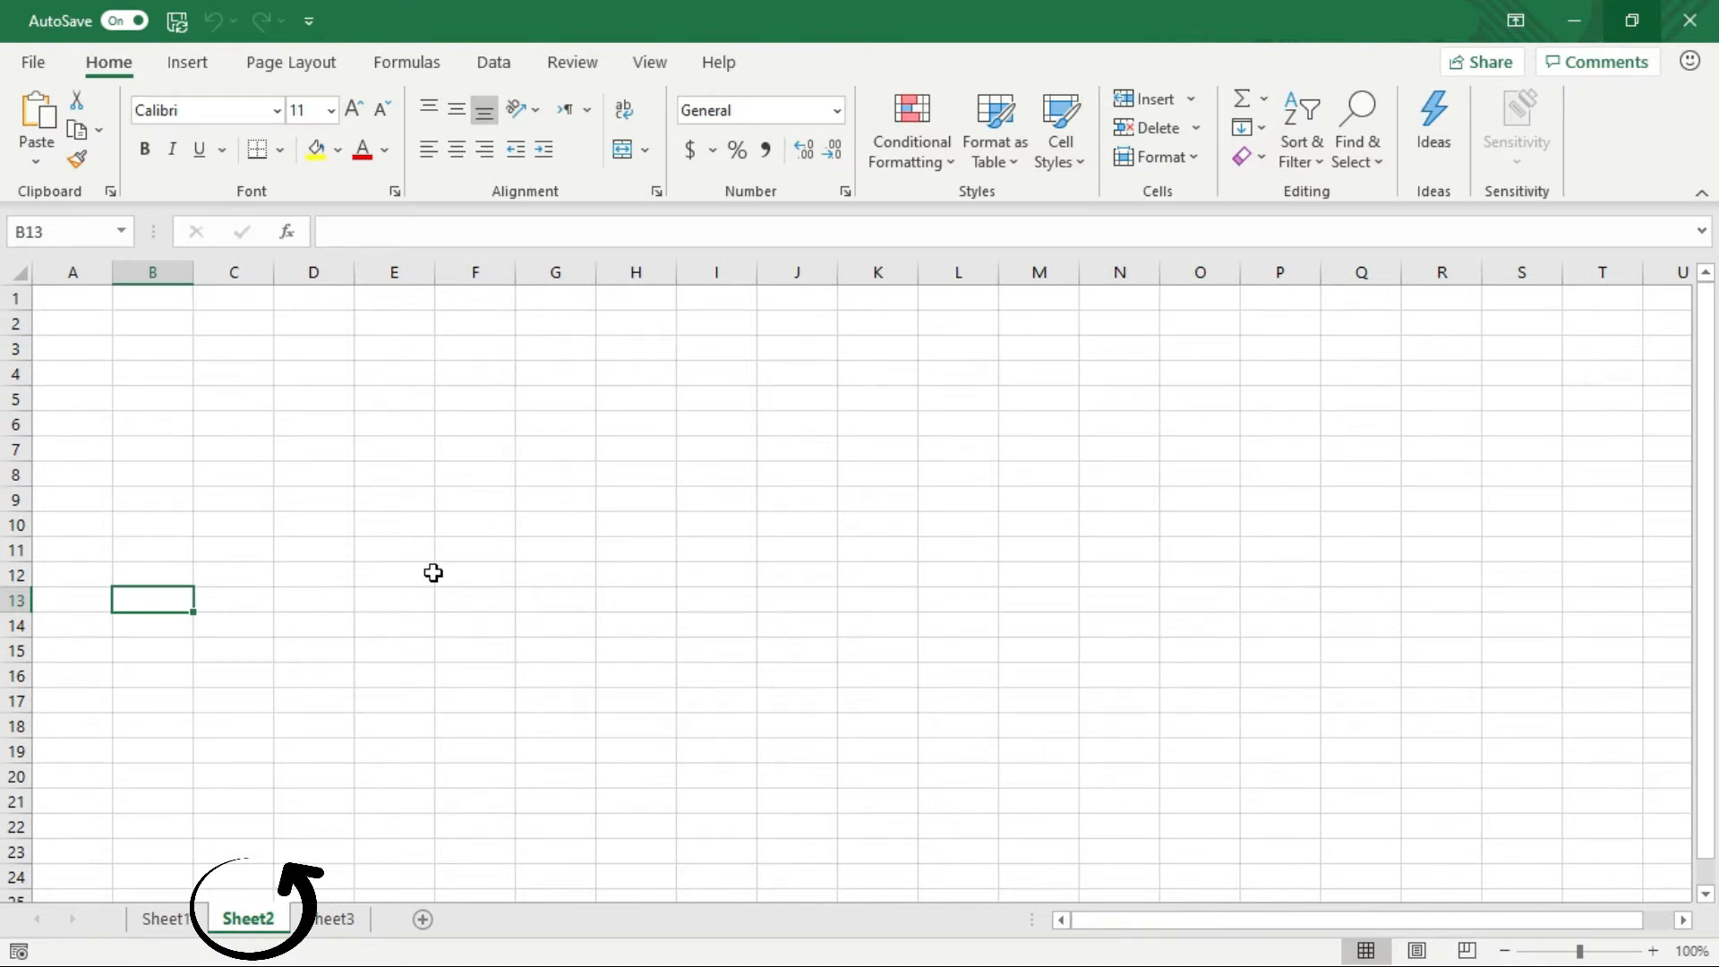
pyautogui.hotkey('ctrl', 'pagedown')
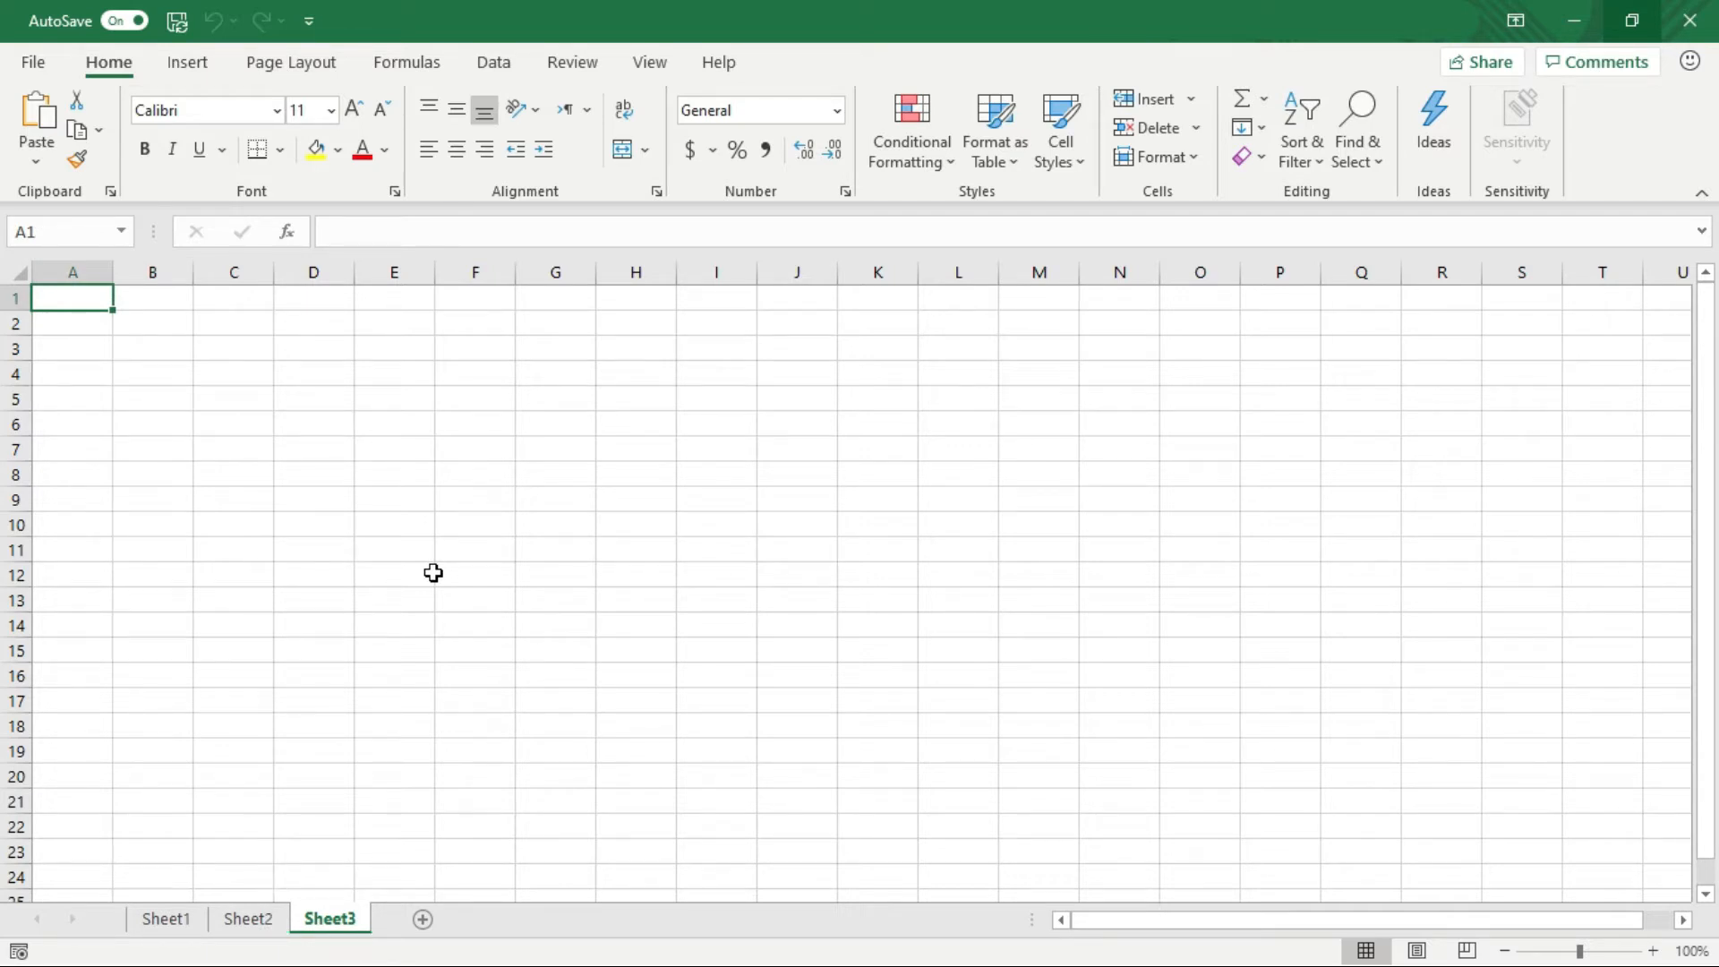
pyautogui.hotkey('ctrl', 'pageup')
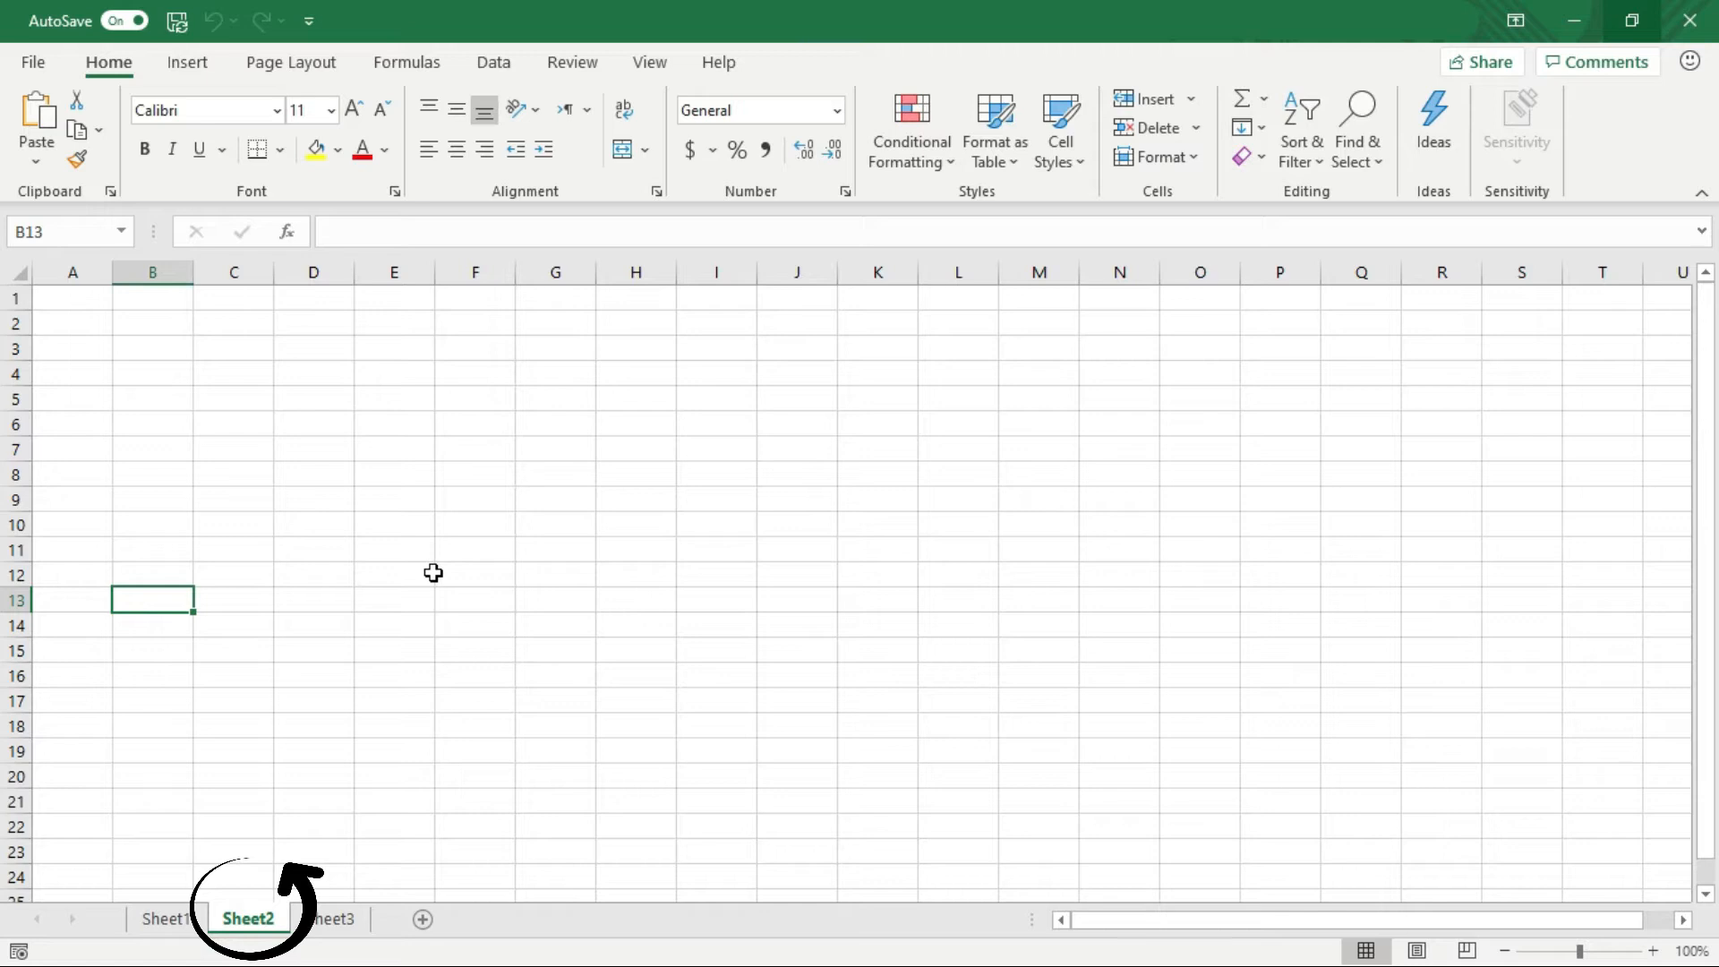
pyautogui.hotkey('ctrl', 'pageup')
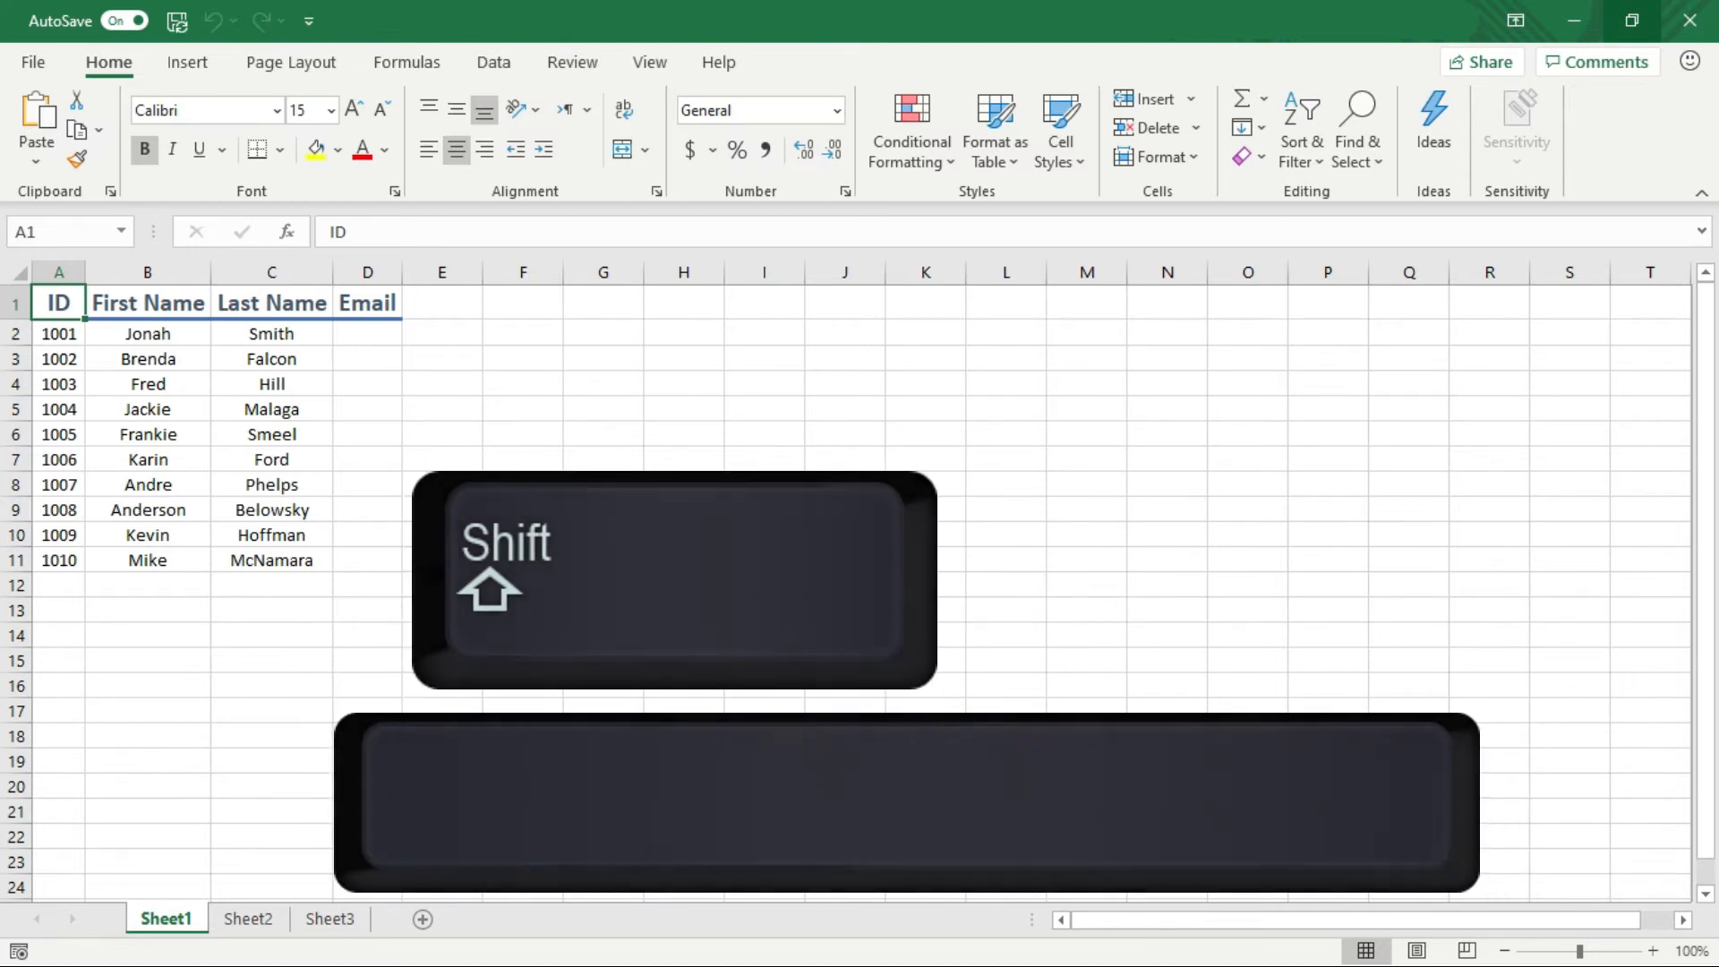
pyautogui.press('Down')
pyautogui.press('Down')
pyautogui.press('Down')
pyautogui.press('Down')
pyautogui.press('Down')
pyautogui.press('Down')
pyautogui.press('Right')
pyautogui.press('Right')
pyautogui.press('Right')
pyautogui.press('Right')
pyautogui.press('Right')
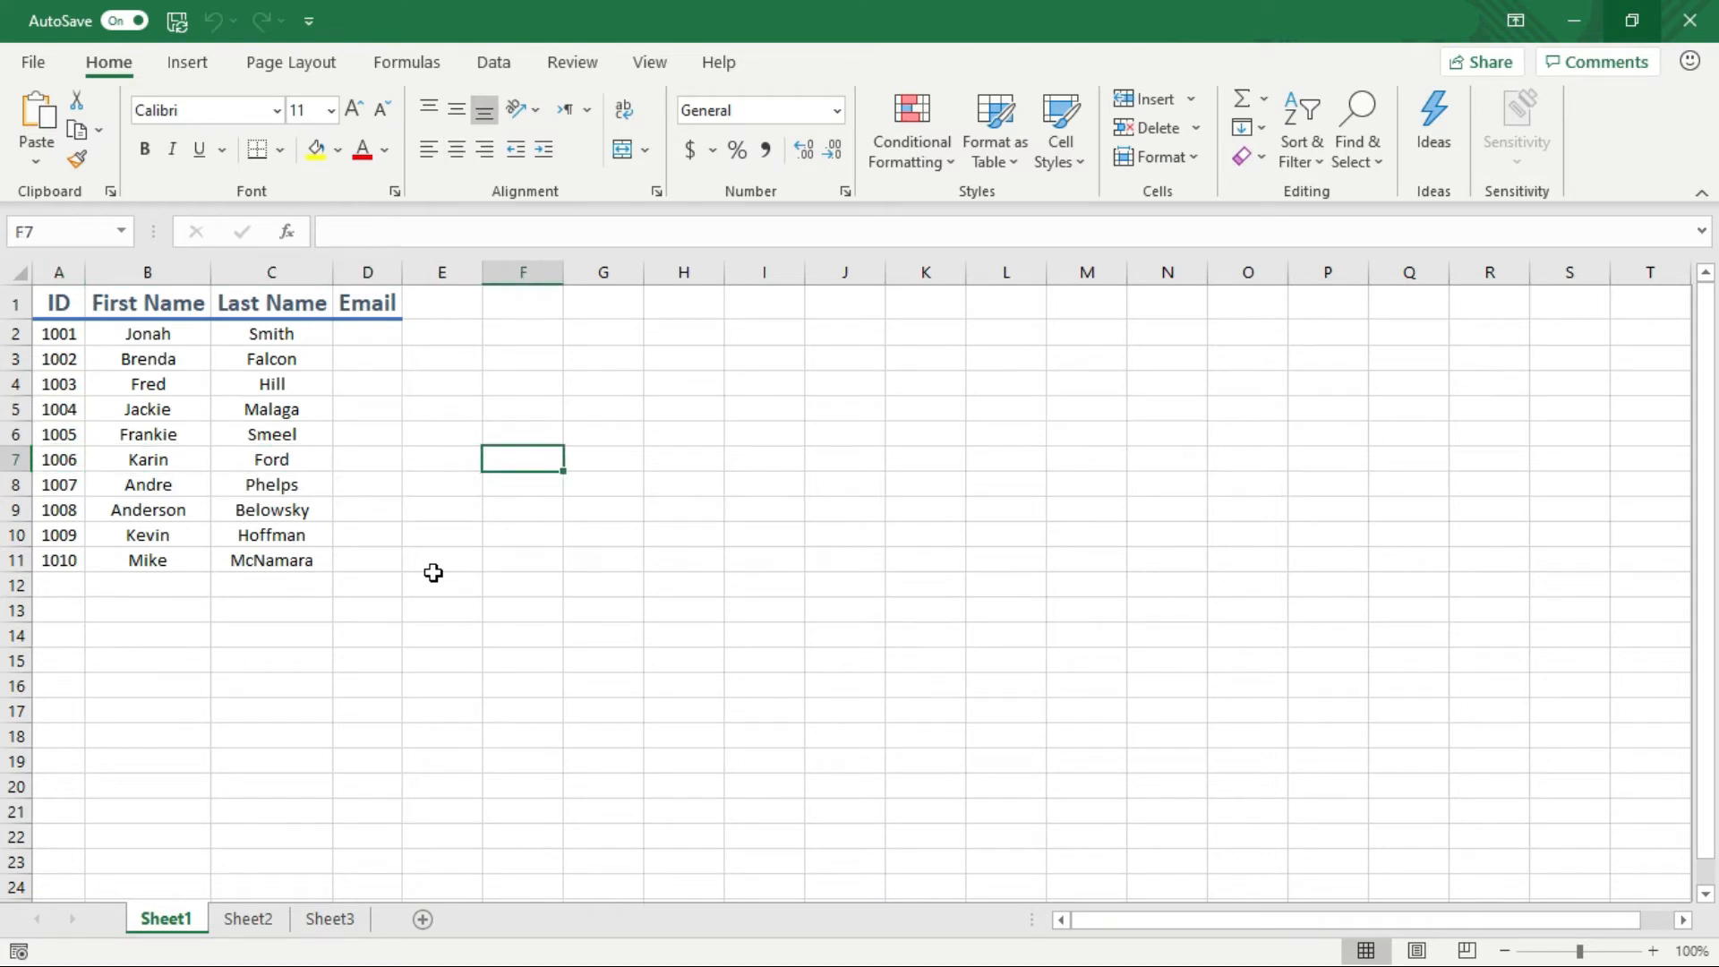
pyautogui.click(19, 460)
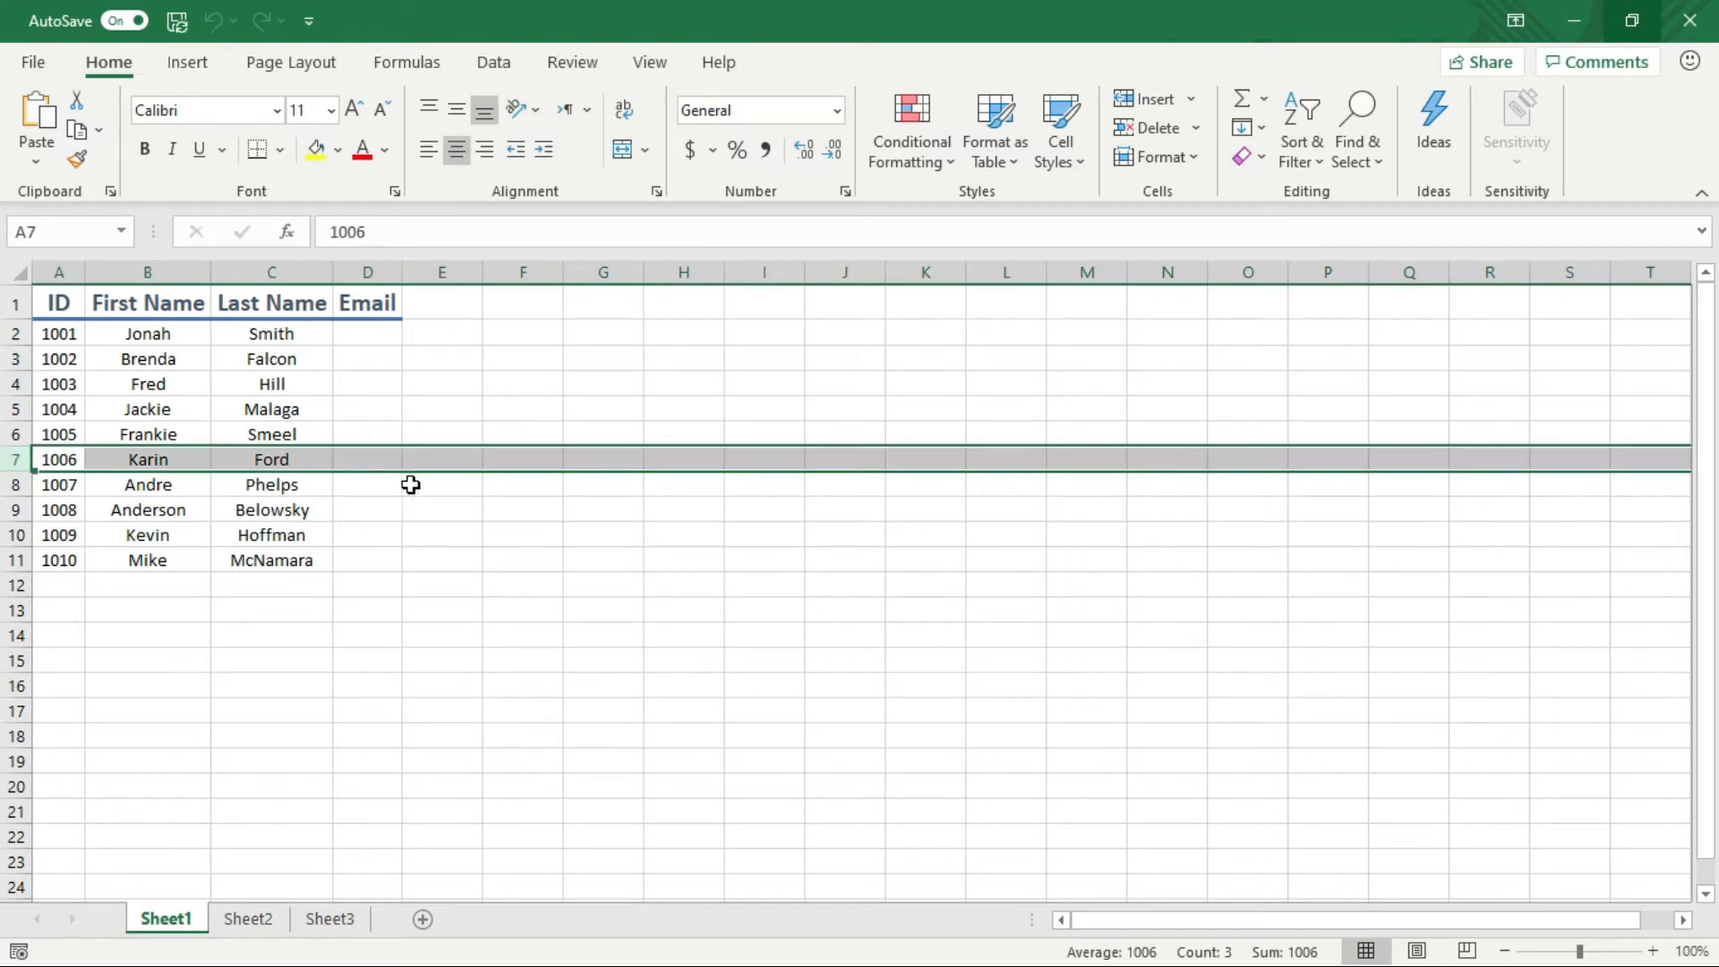
pyautogui.click(526, 458)
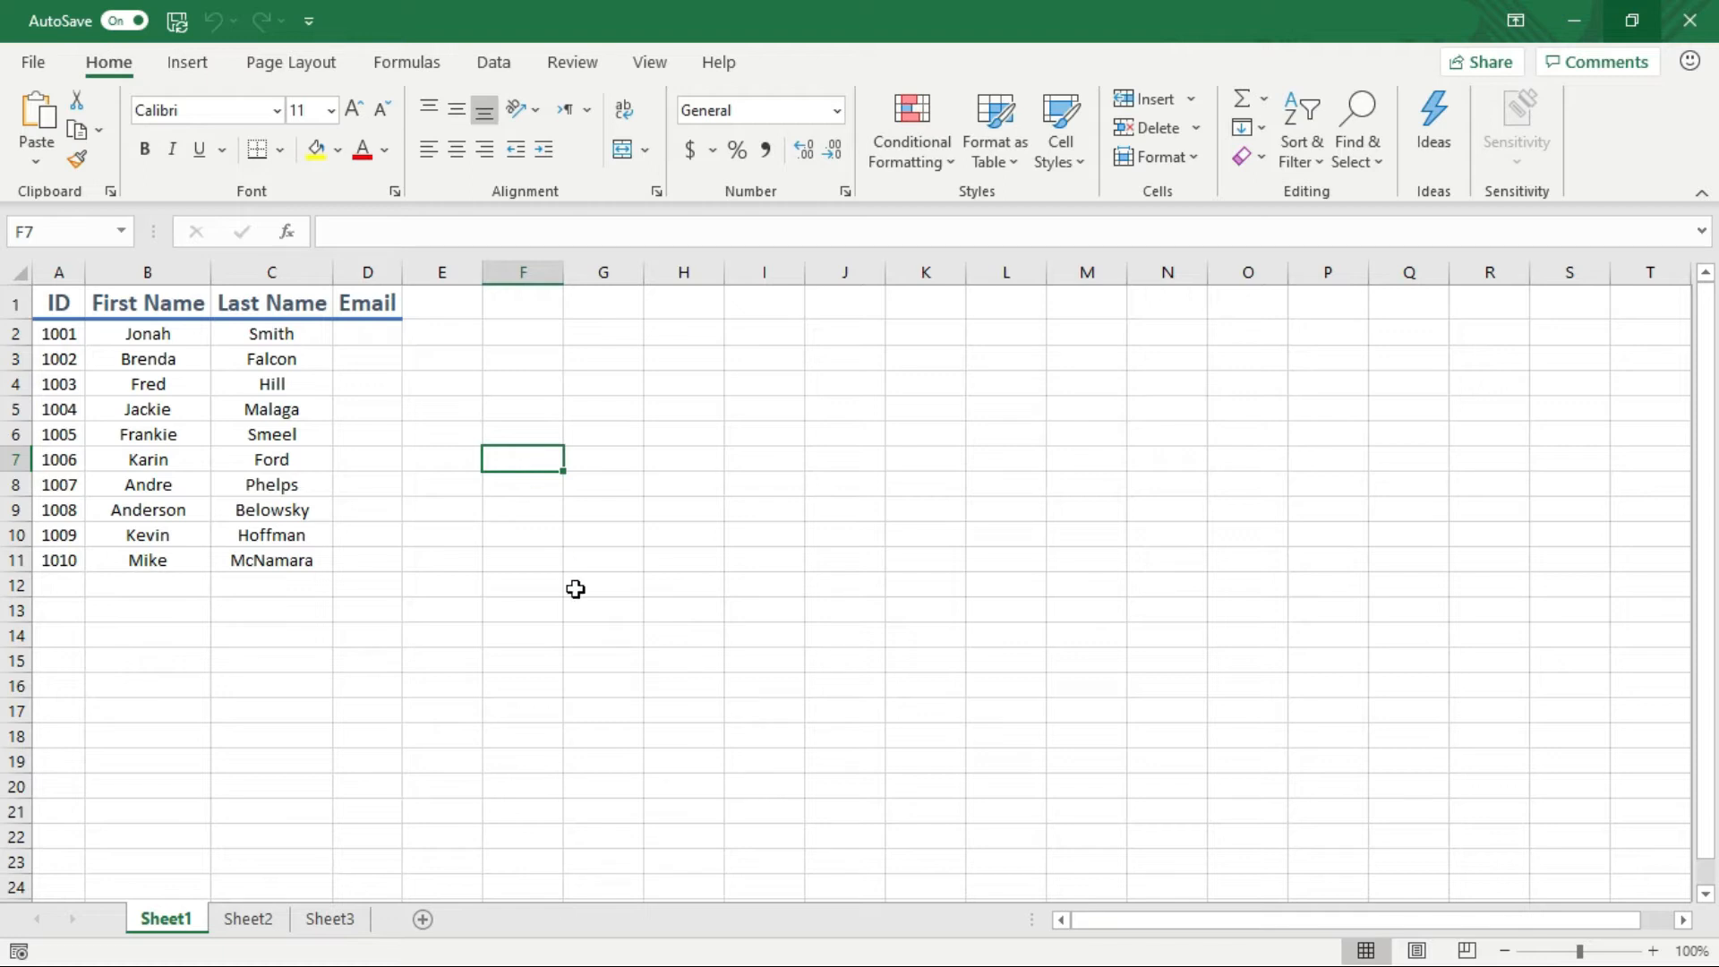
pyautogui.hotkey('shift', 'space')
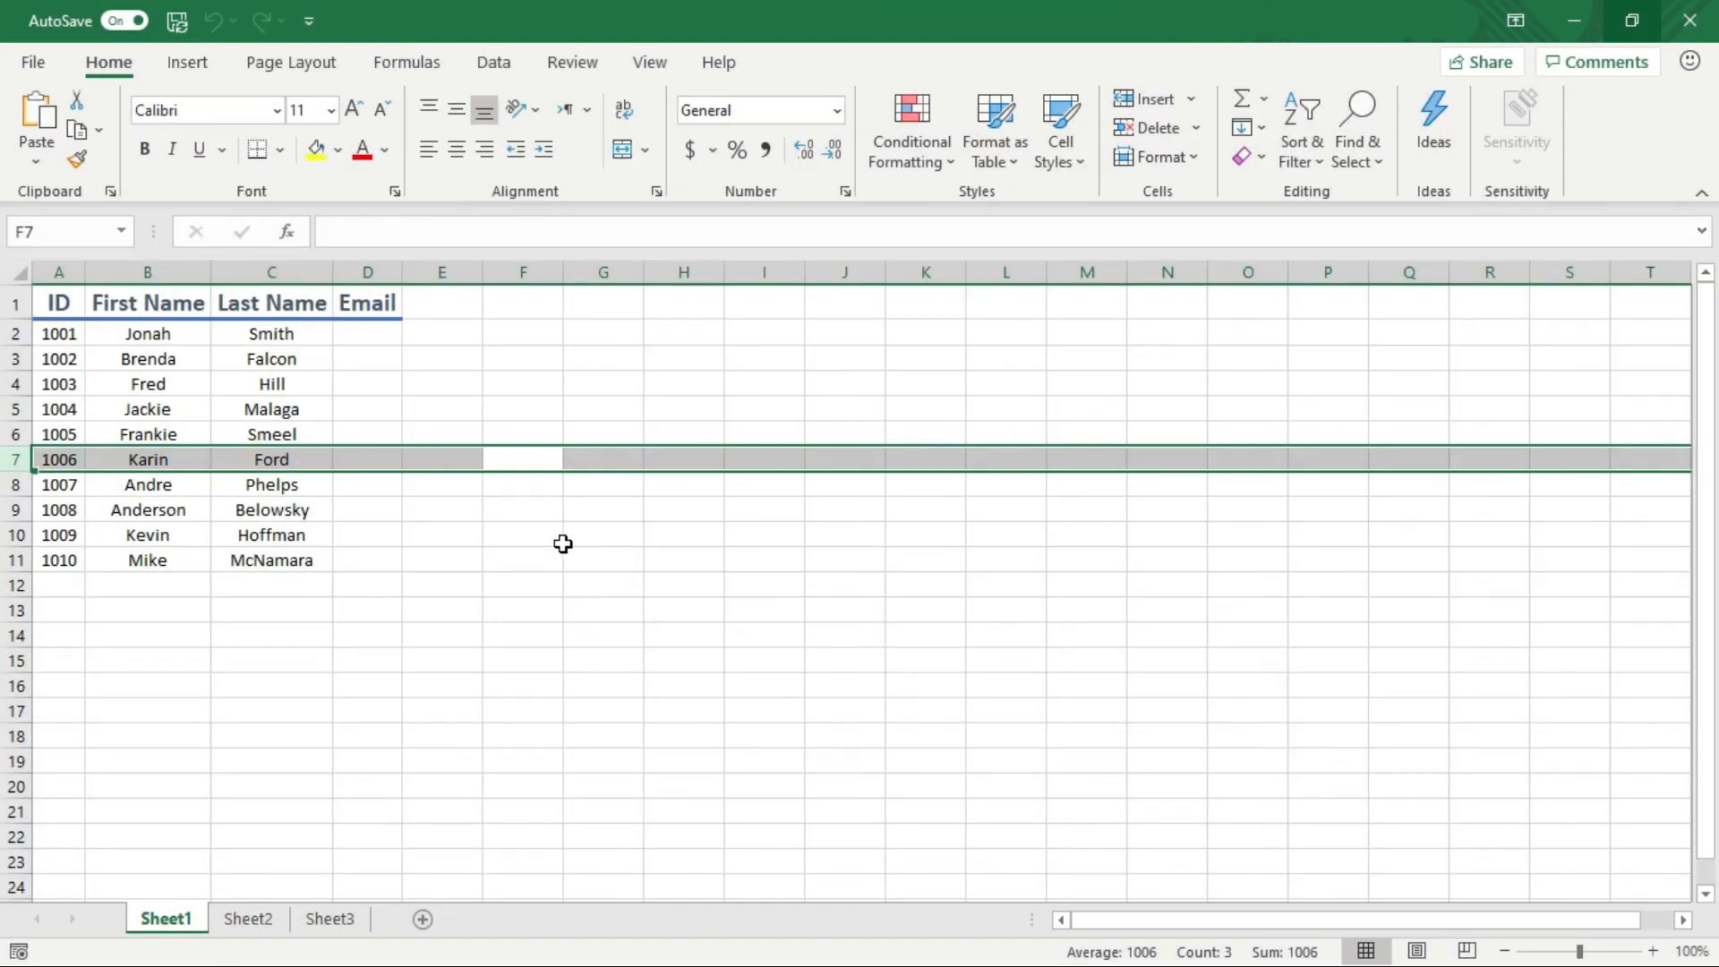
pyautogui.click(522, 459)
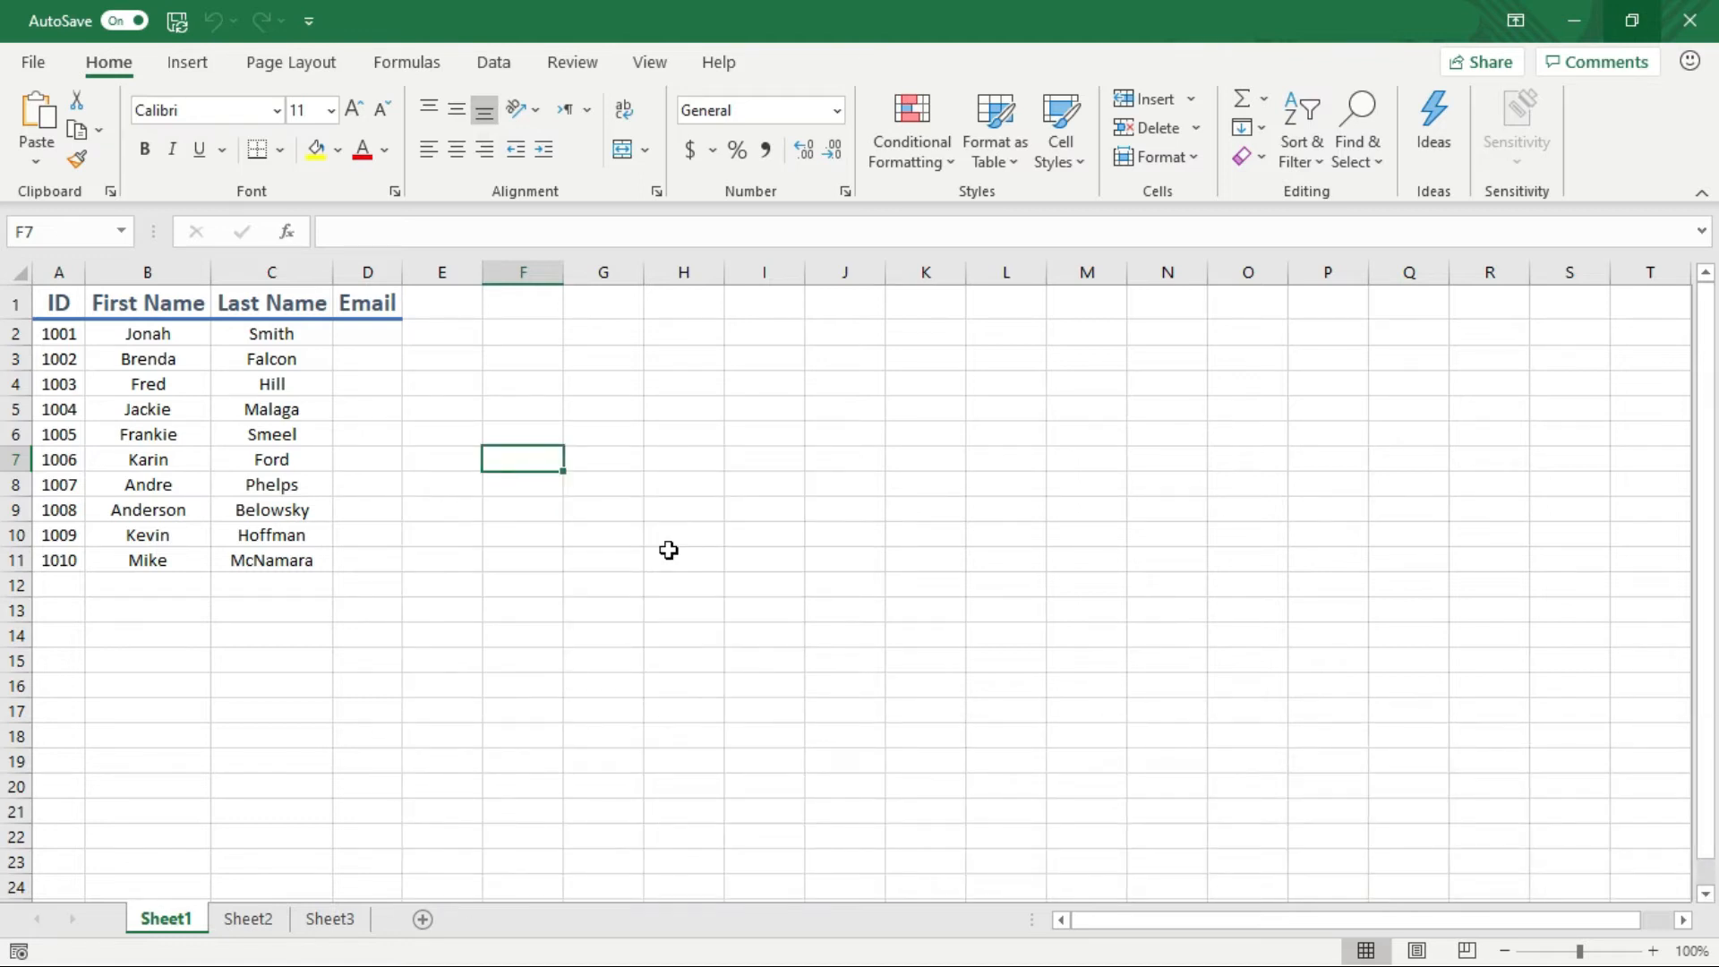
pyautogui.hotkey('ctrl', 'space')
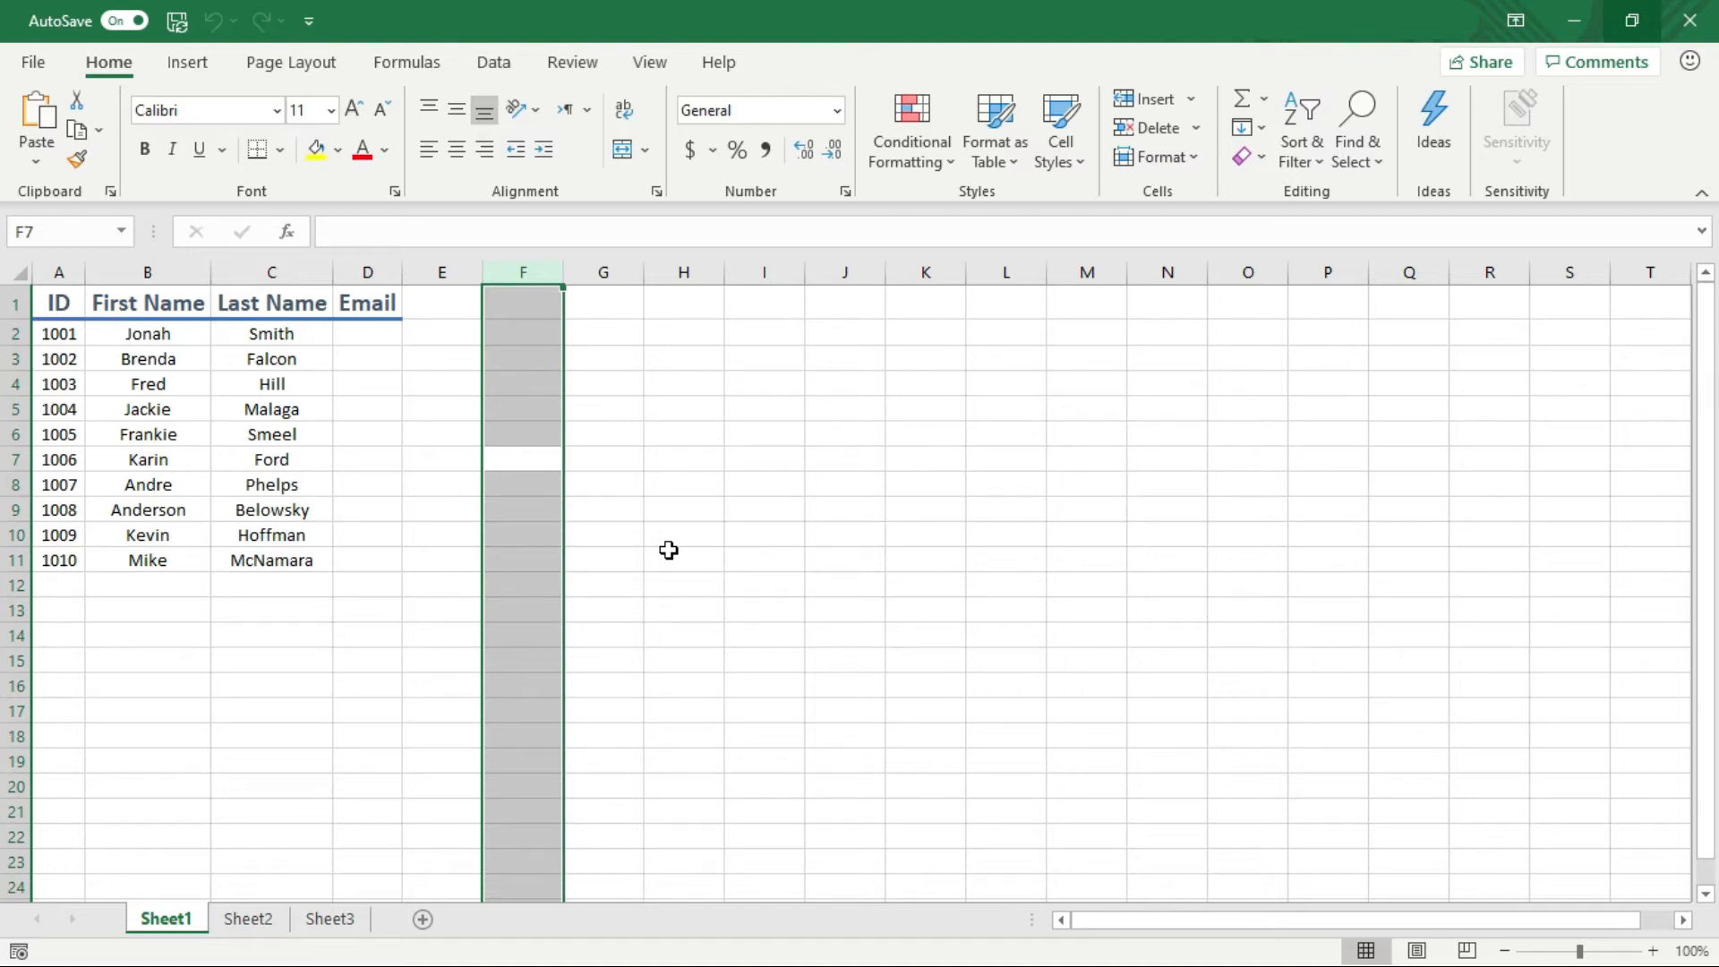
pyautogui.press('Down')
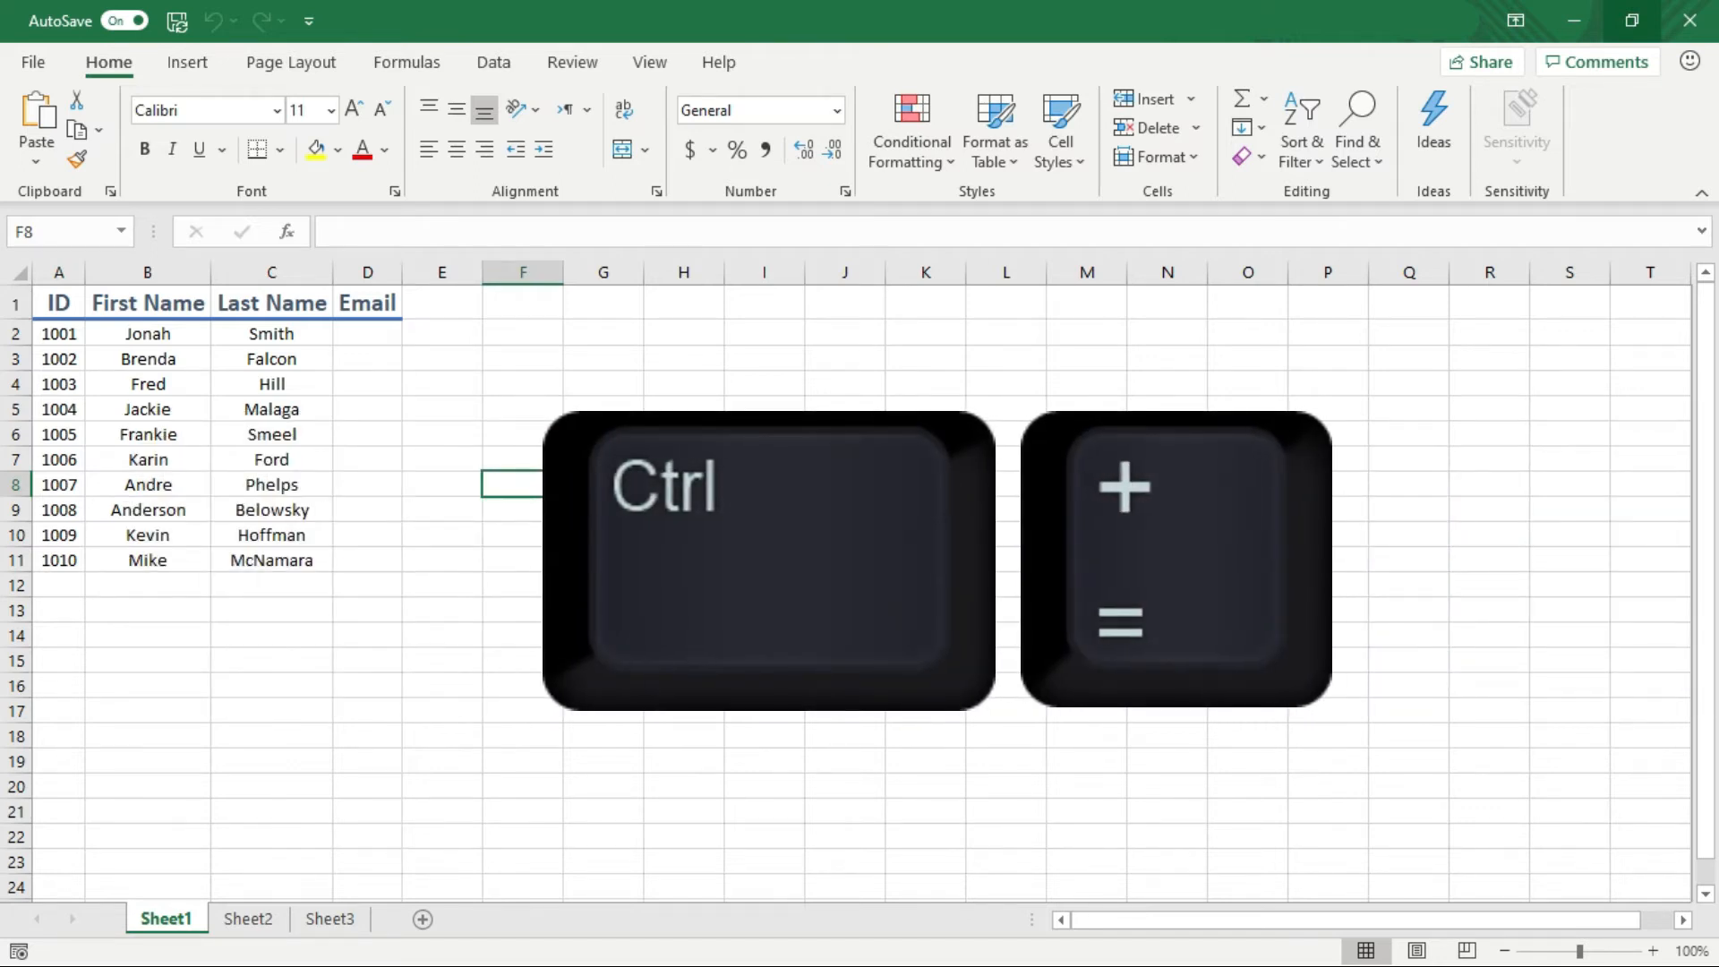
pyautogui.hotkey('ctrl', '+')
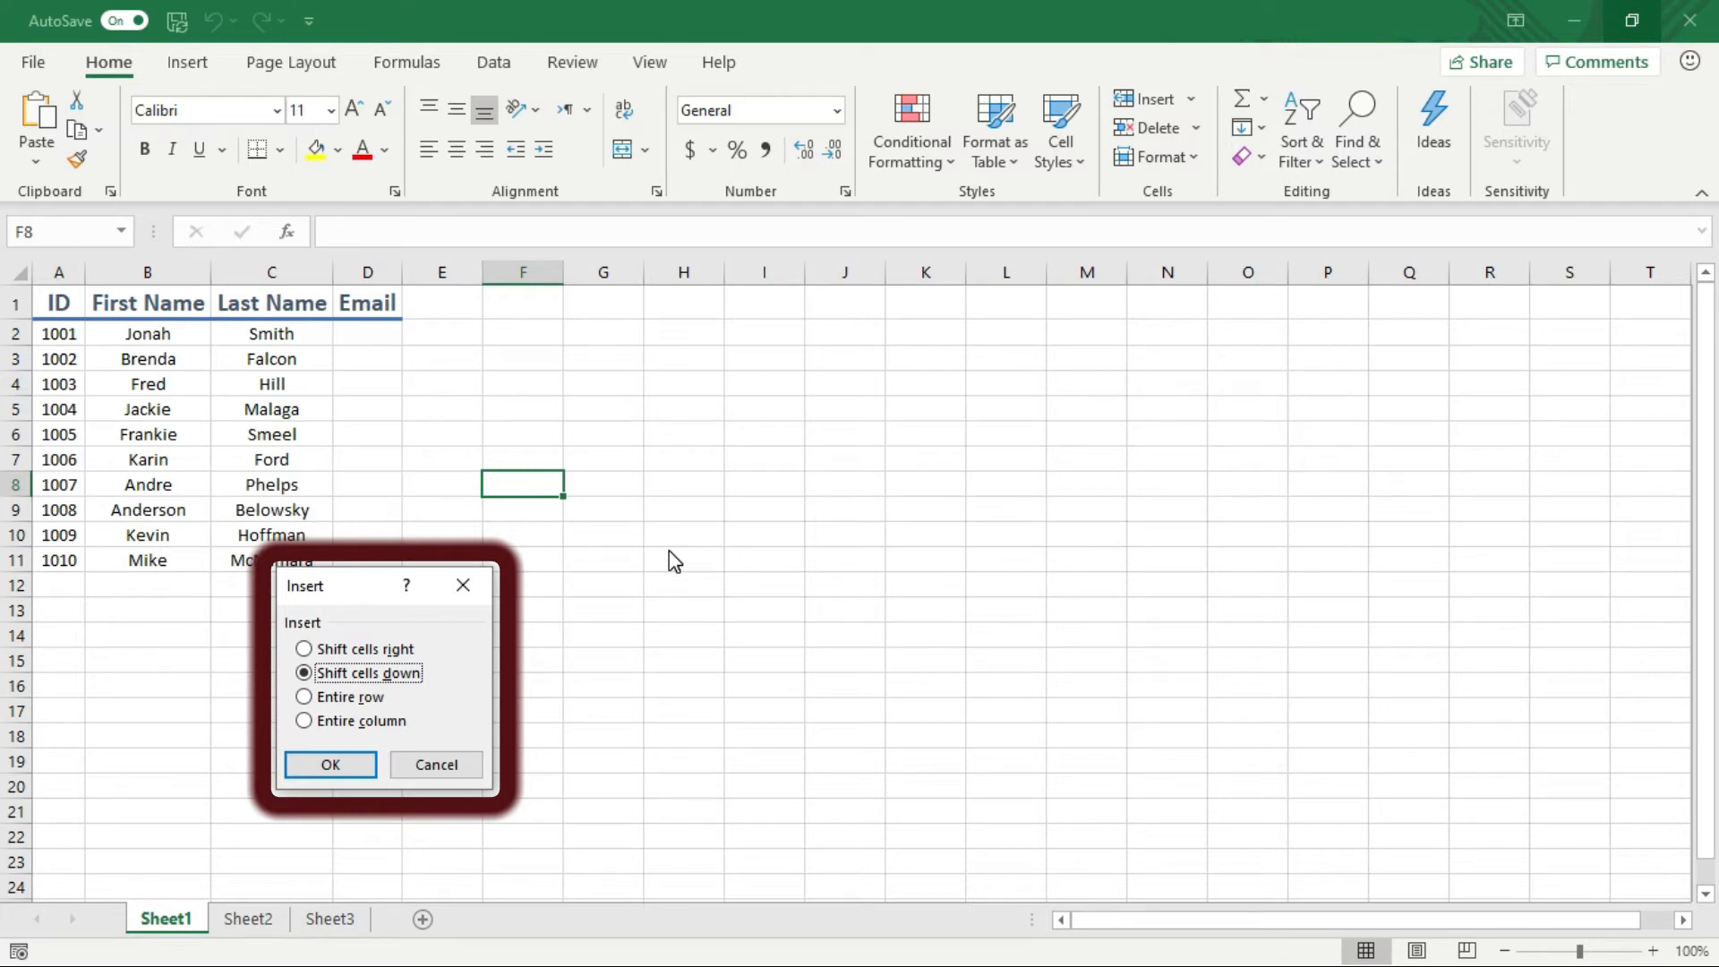
pyautogui.click(439, 770)
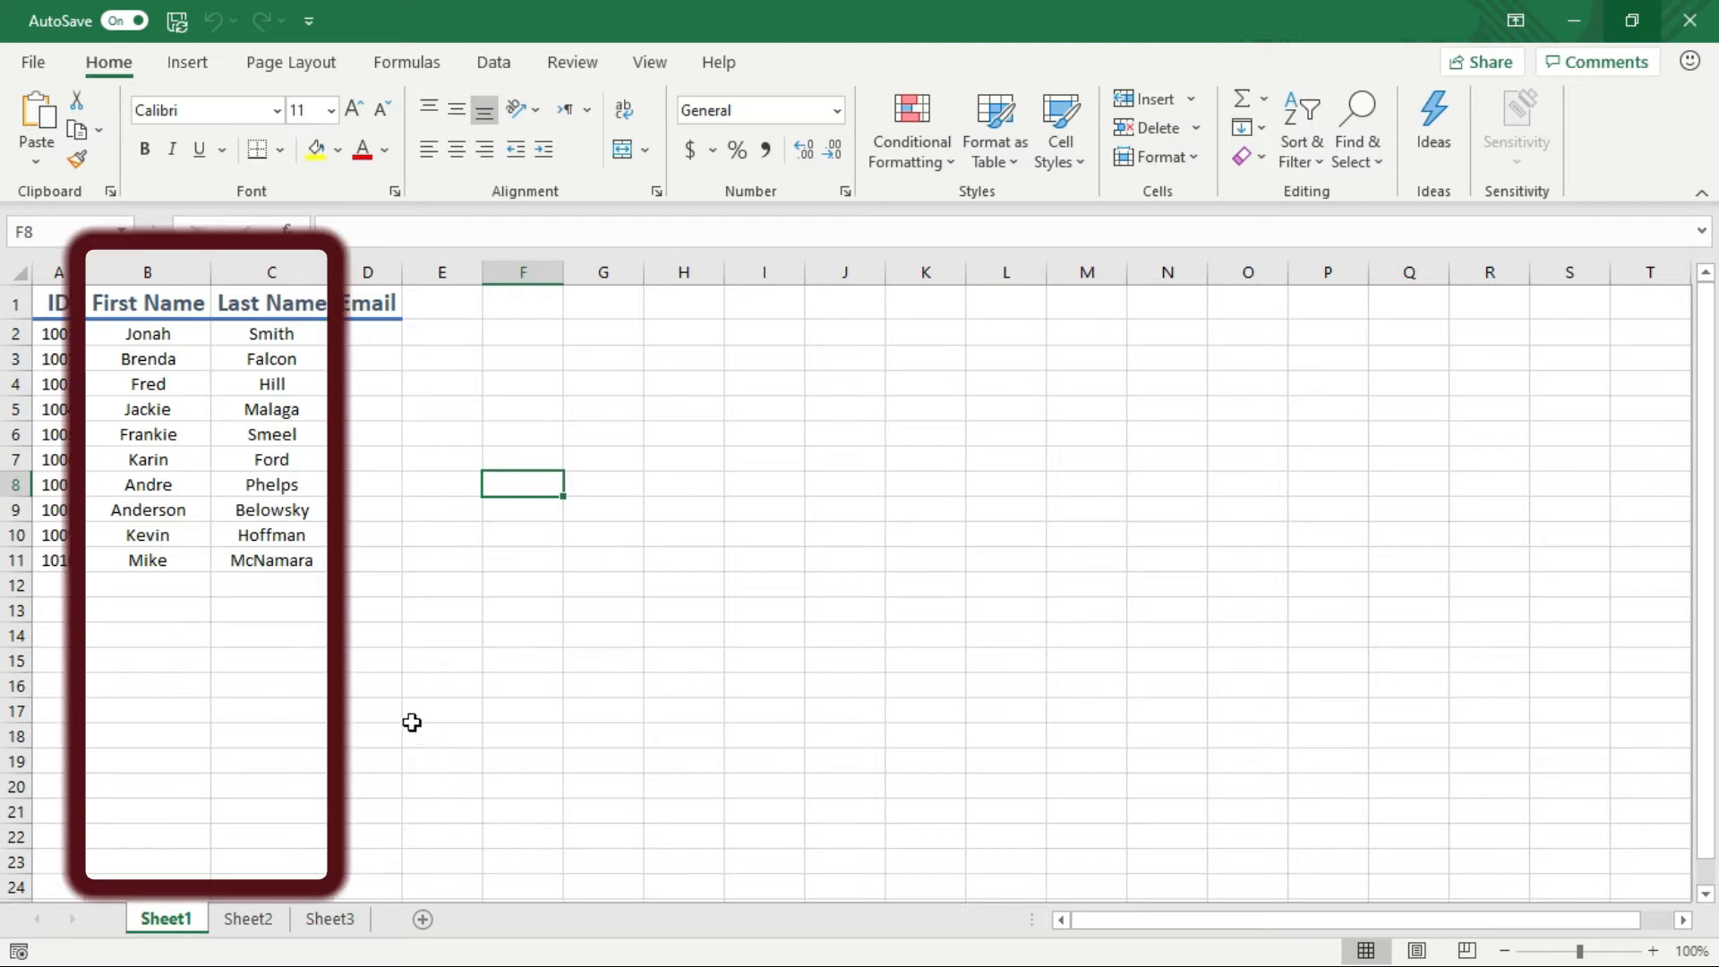
# Insert a blank column between First Name and Last Name
pyautogui.press('Left')
pyautogui.press('Left')
pyautogui.press('Left')
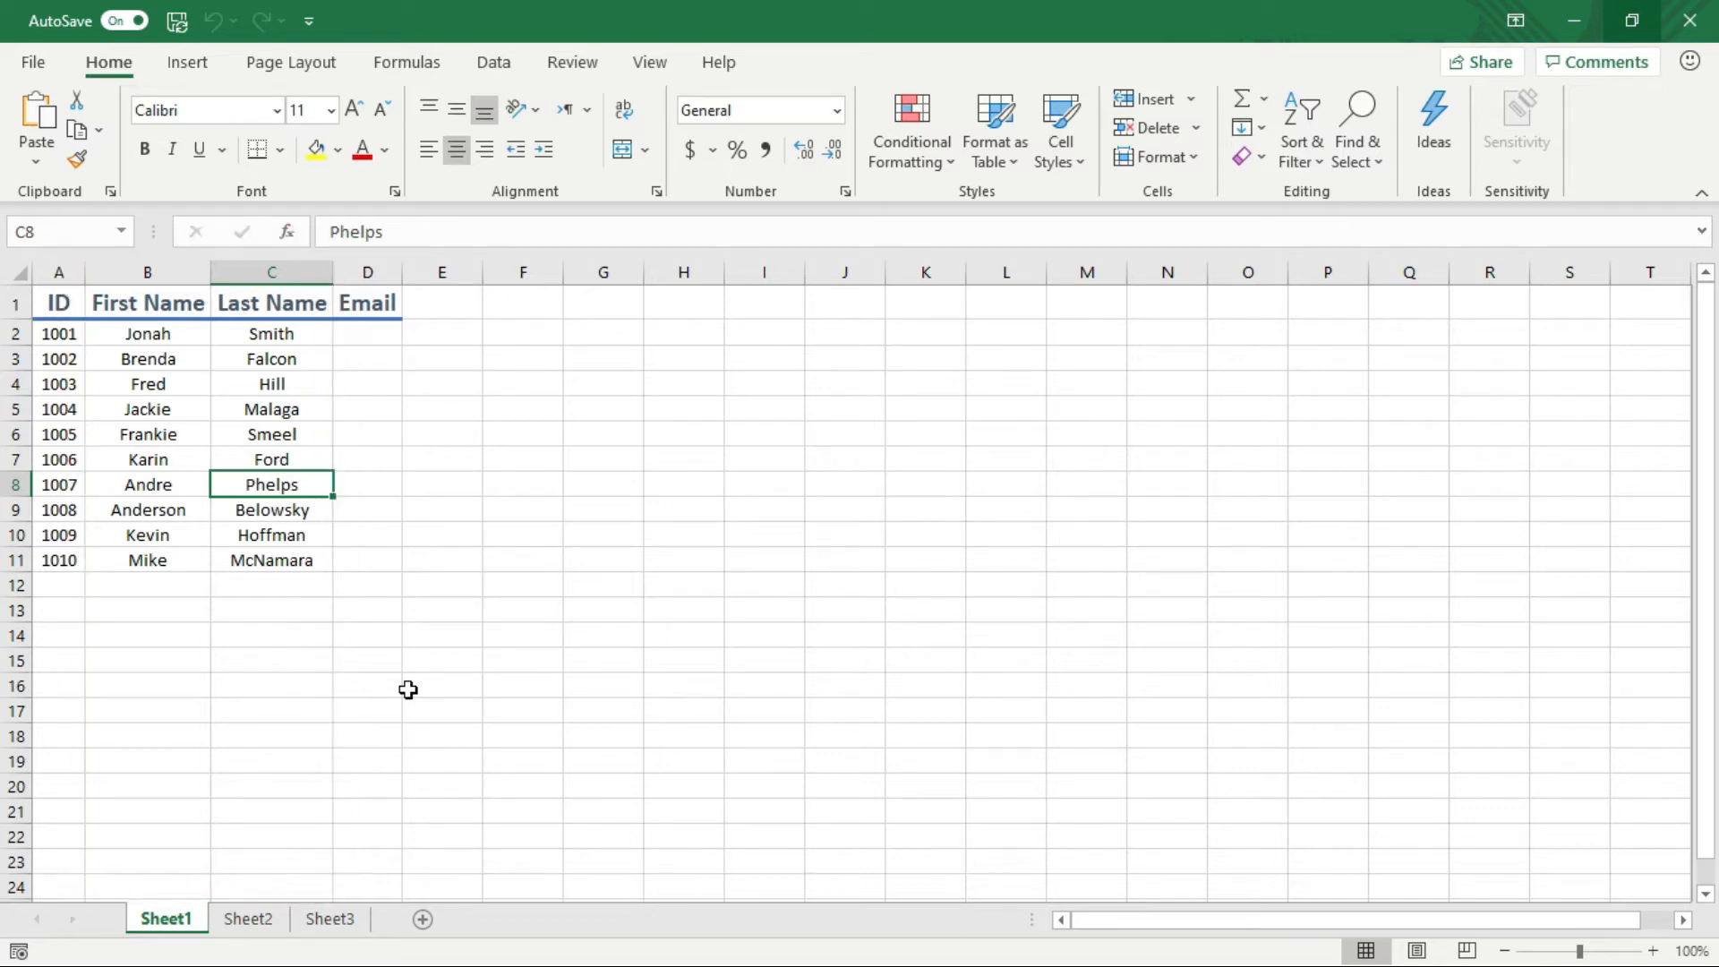
pyautogui.hotkey('ctrl', 'space')
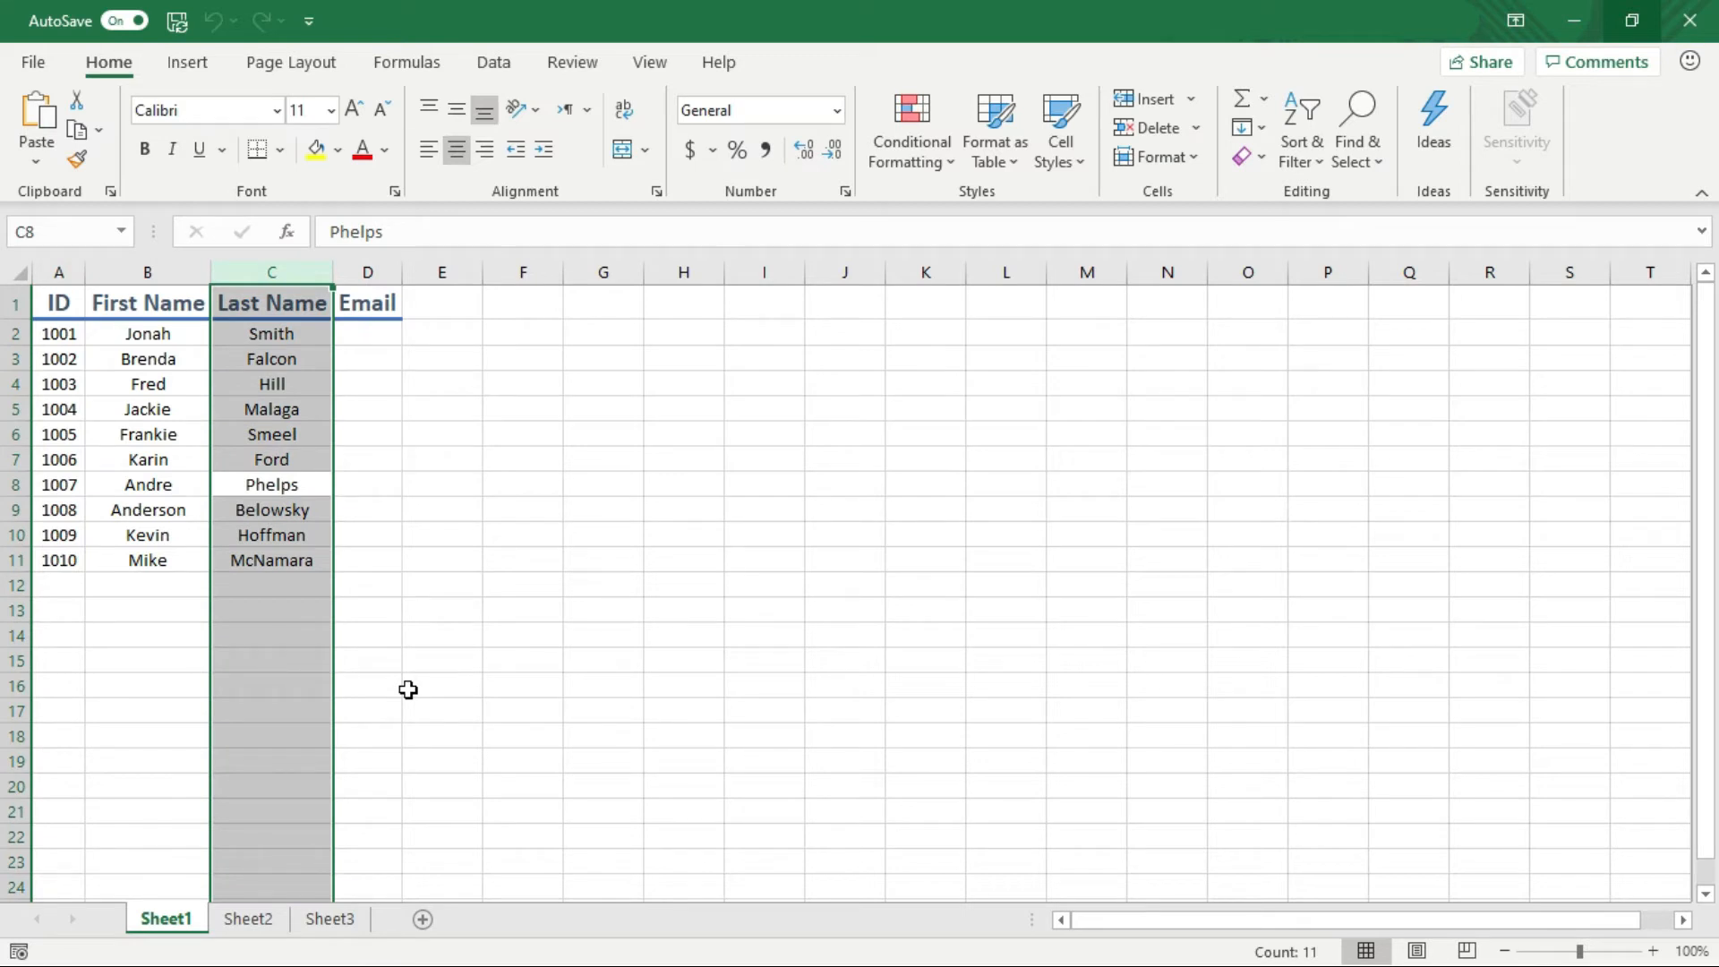
pyautogui.hotkey('ctrl', 'shift', '+')
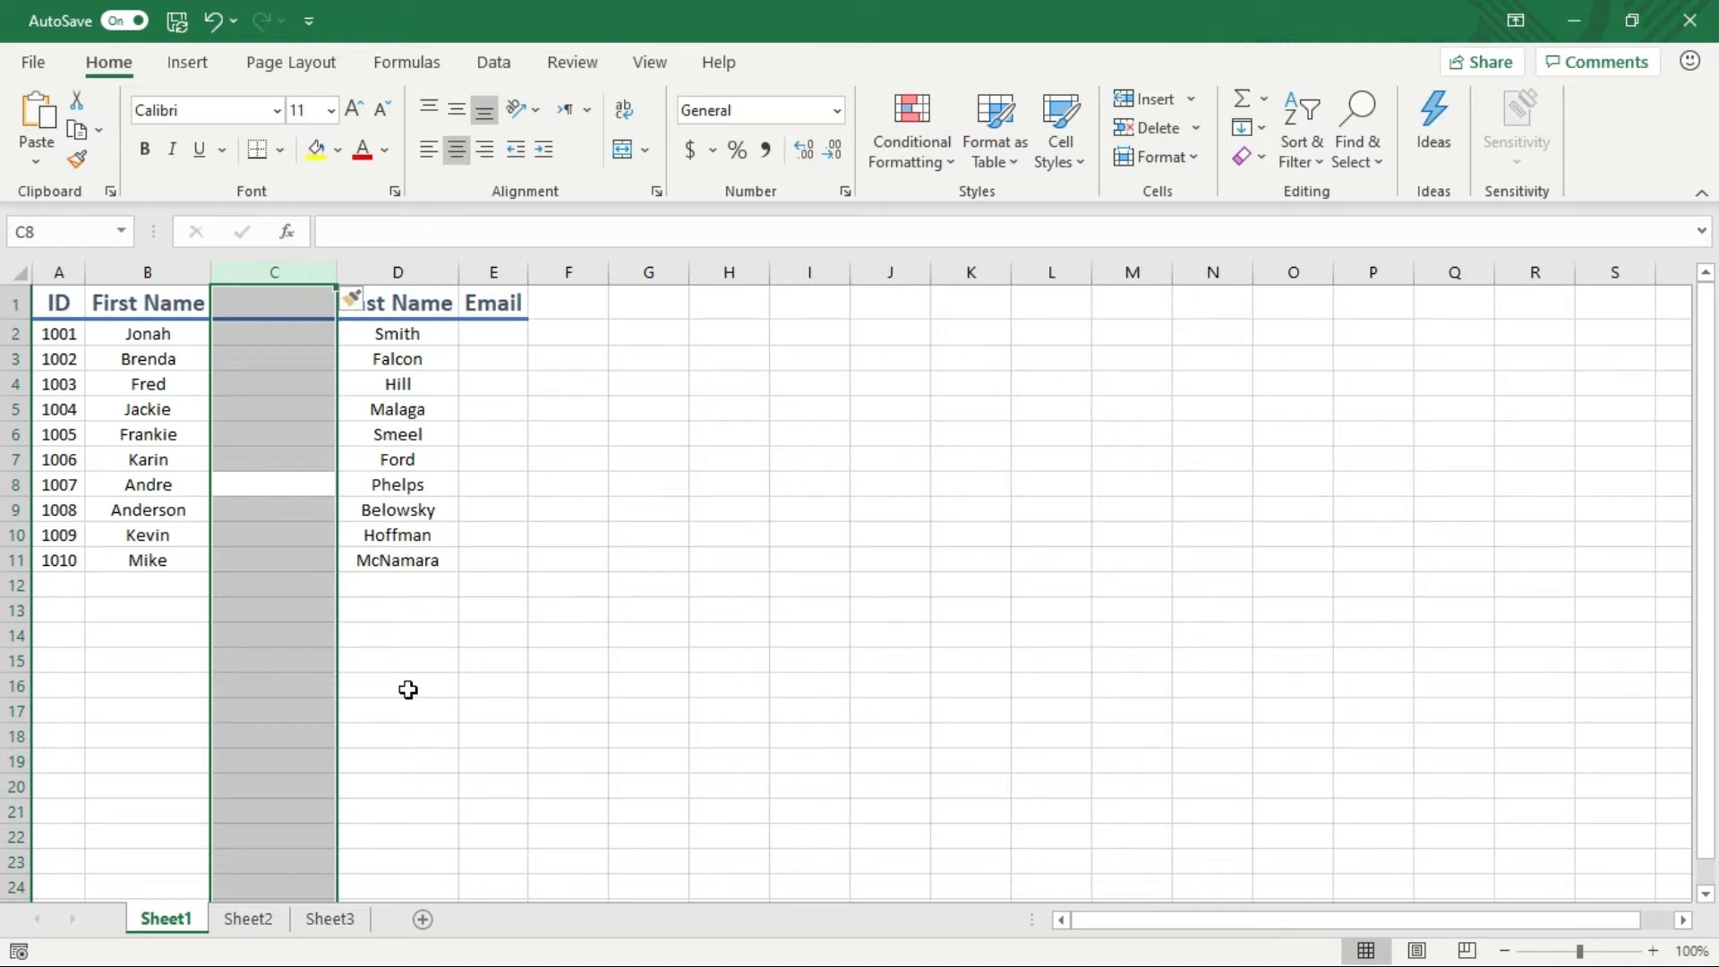
pyautogui.press('Down')
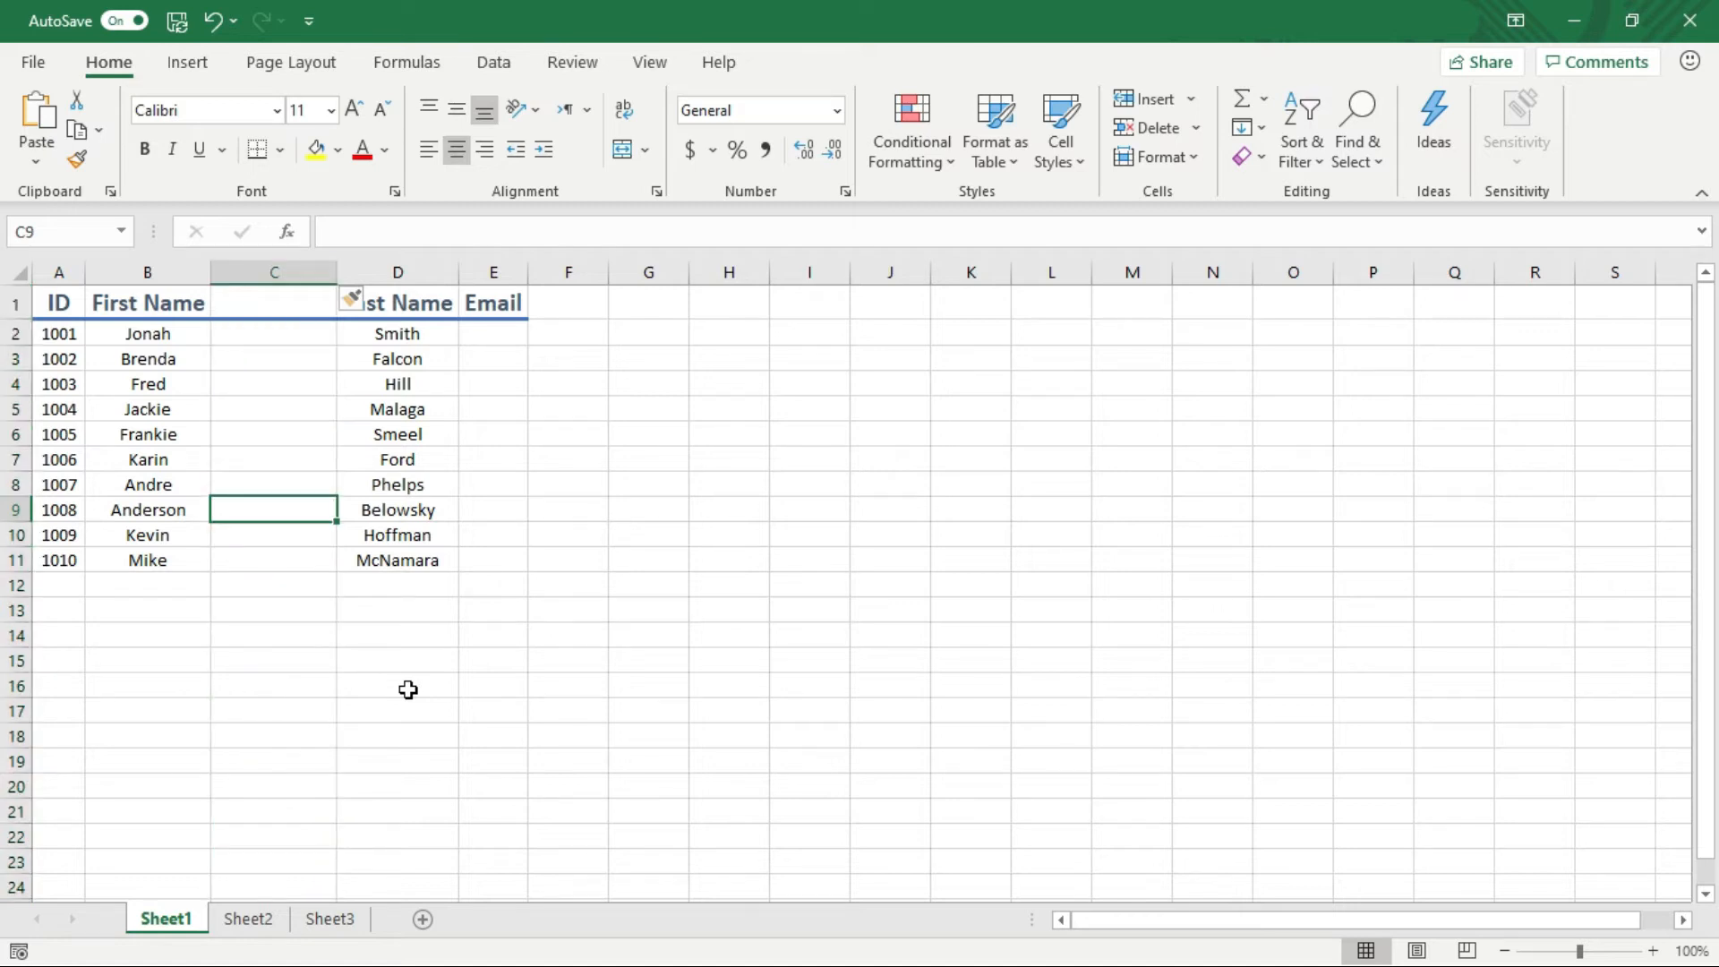
# Insert a blank column between Last Name and Email
pyautogui.press('Right')
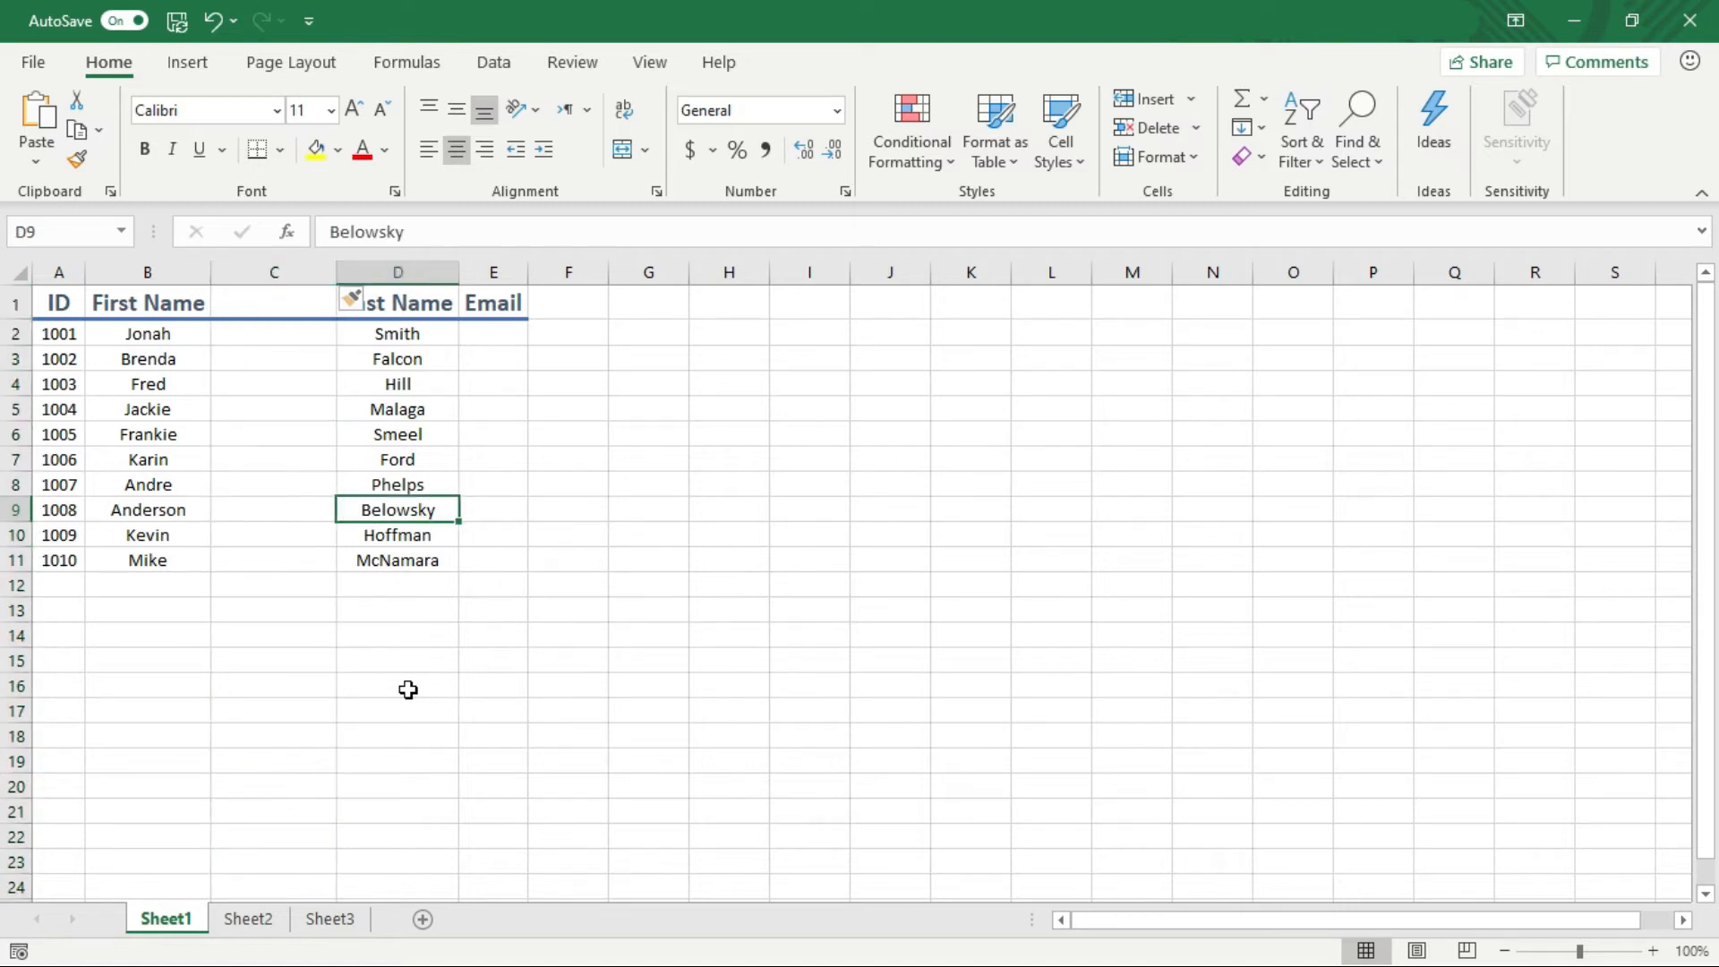
pyautogui.press('Right')
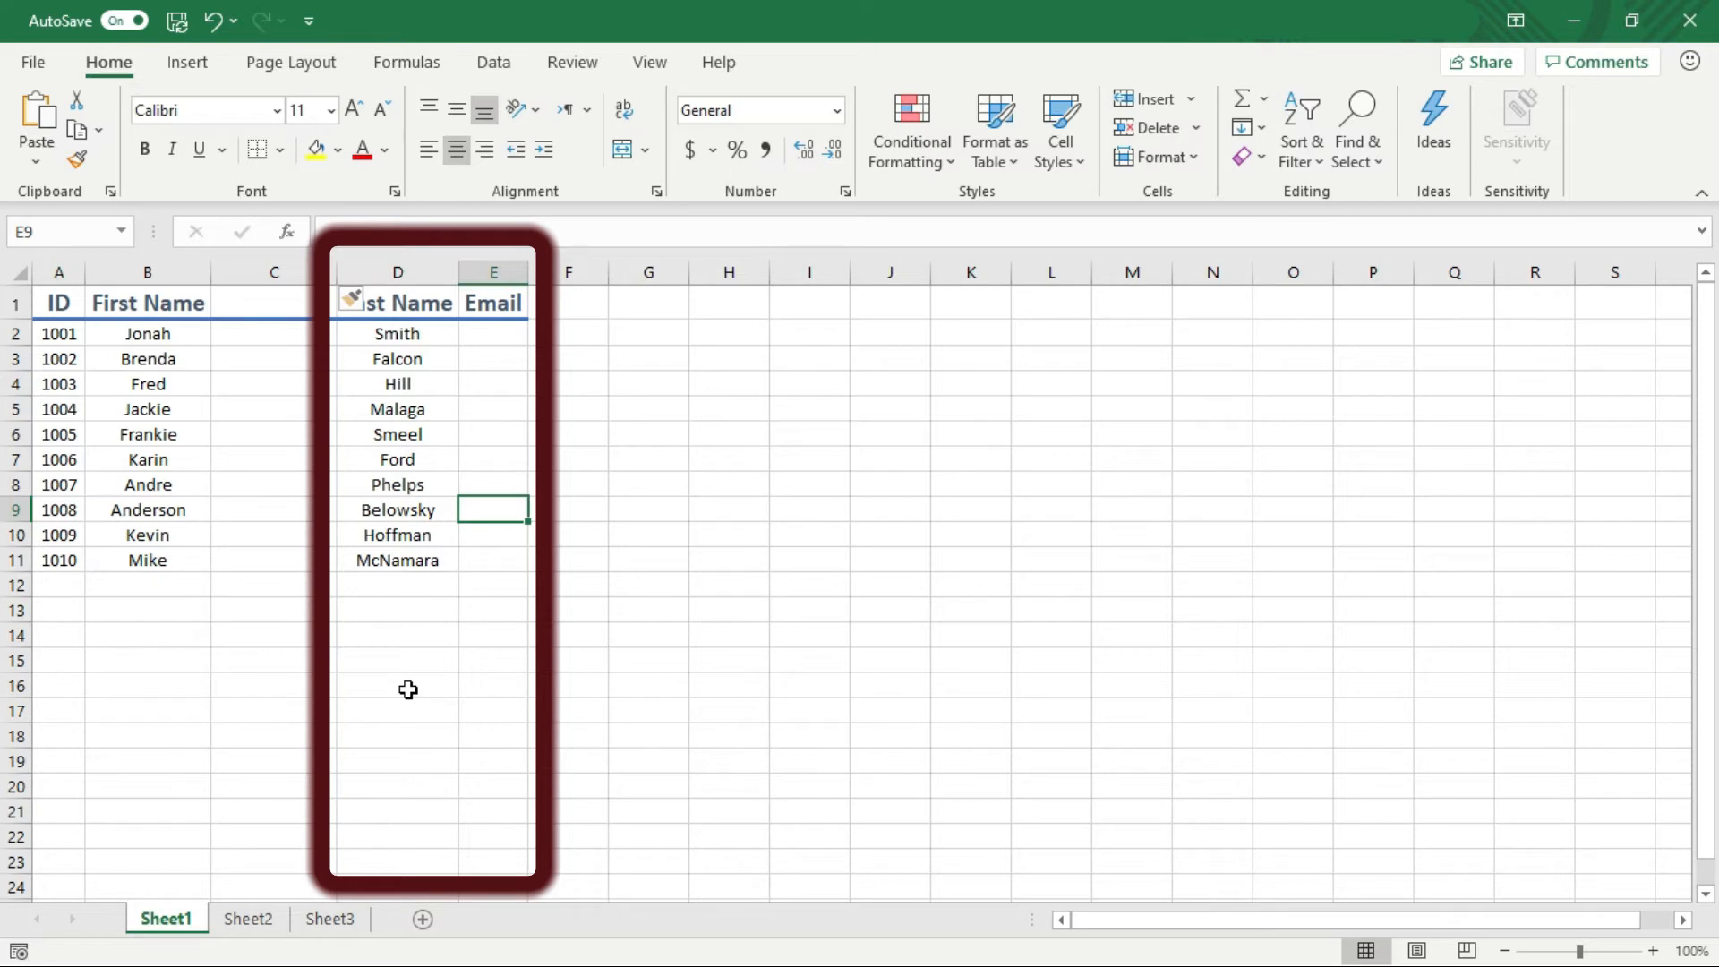
pyautogui.hotkey('ctrl', 'space')
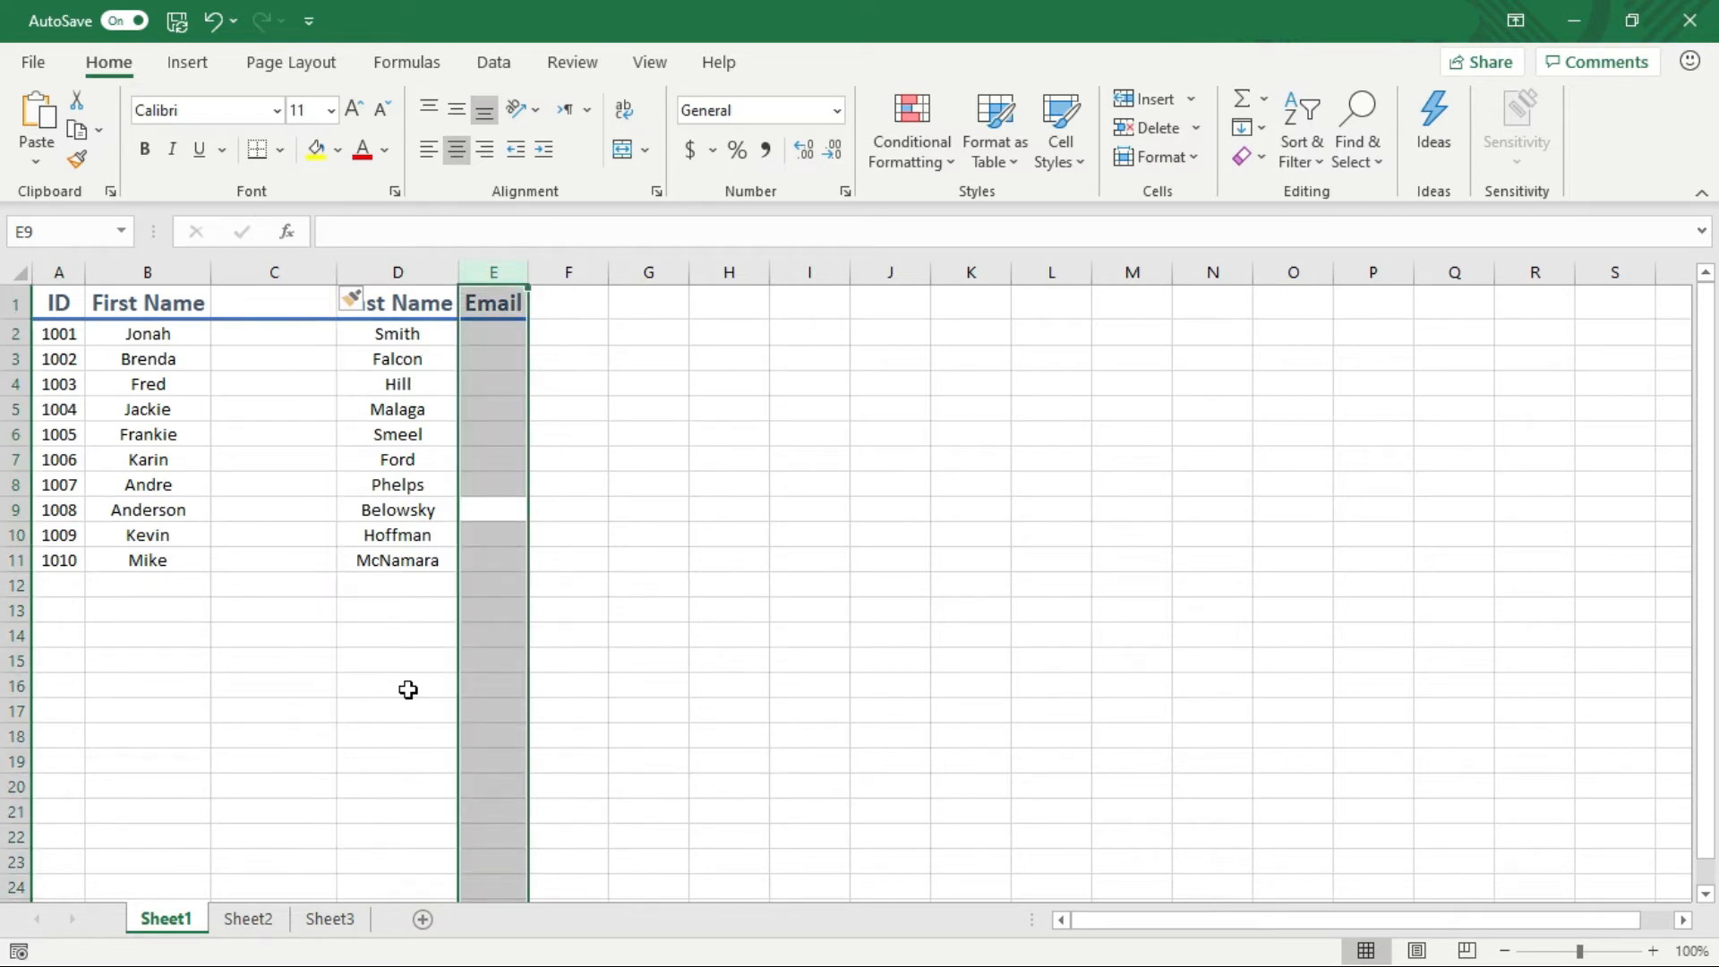
pyautogui.hotkey('ctrl', 'shift', '+')
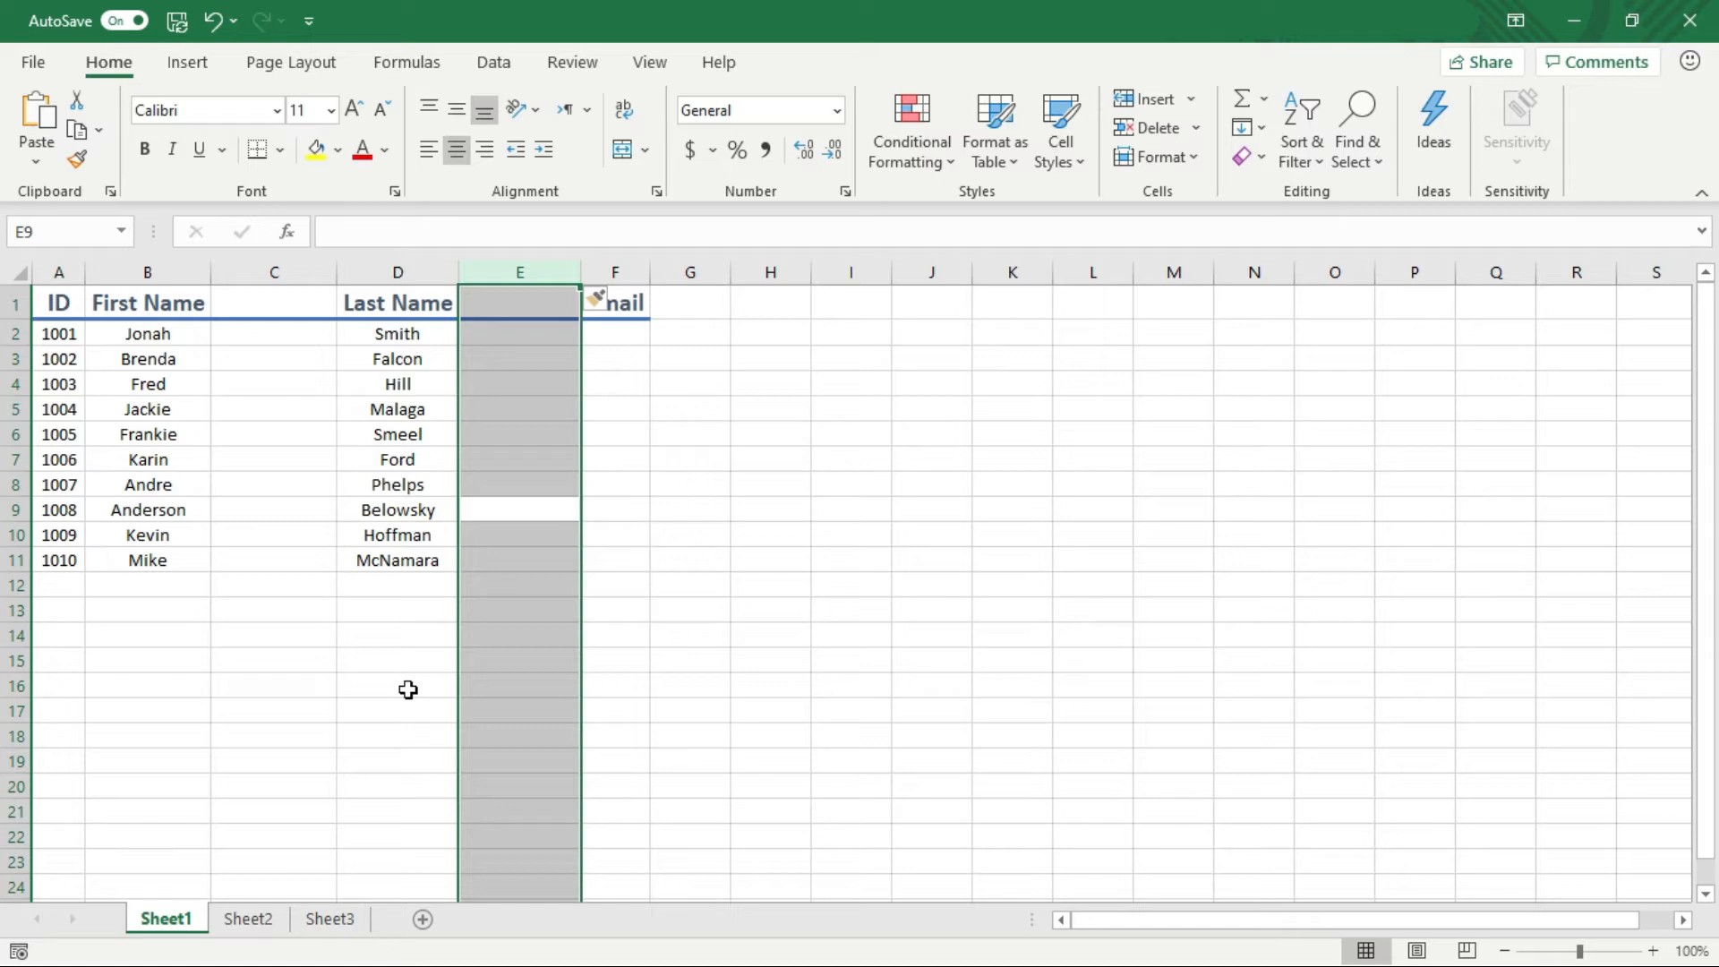
pyautogui.press('Down')
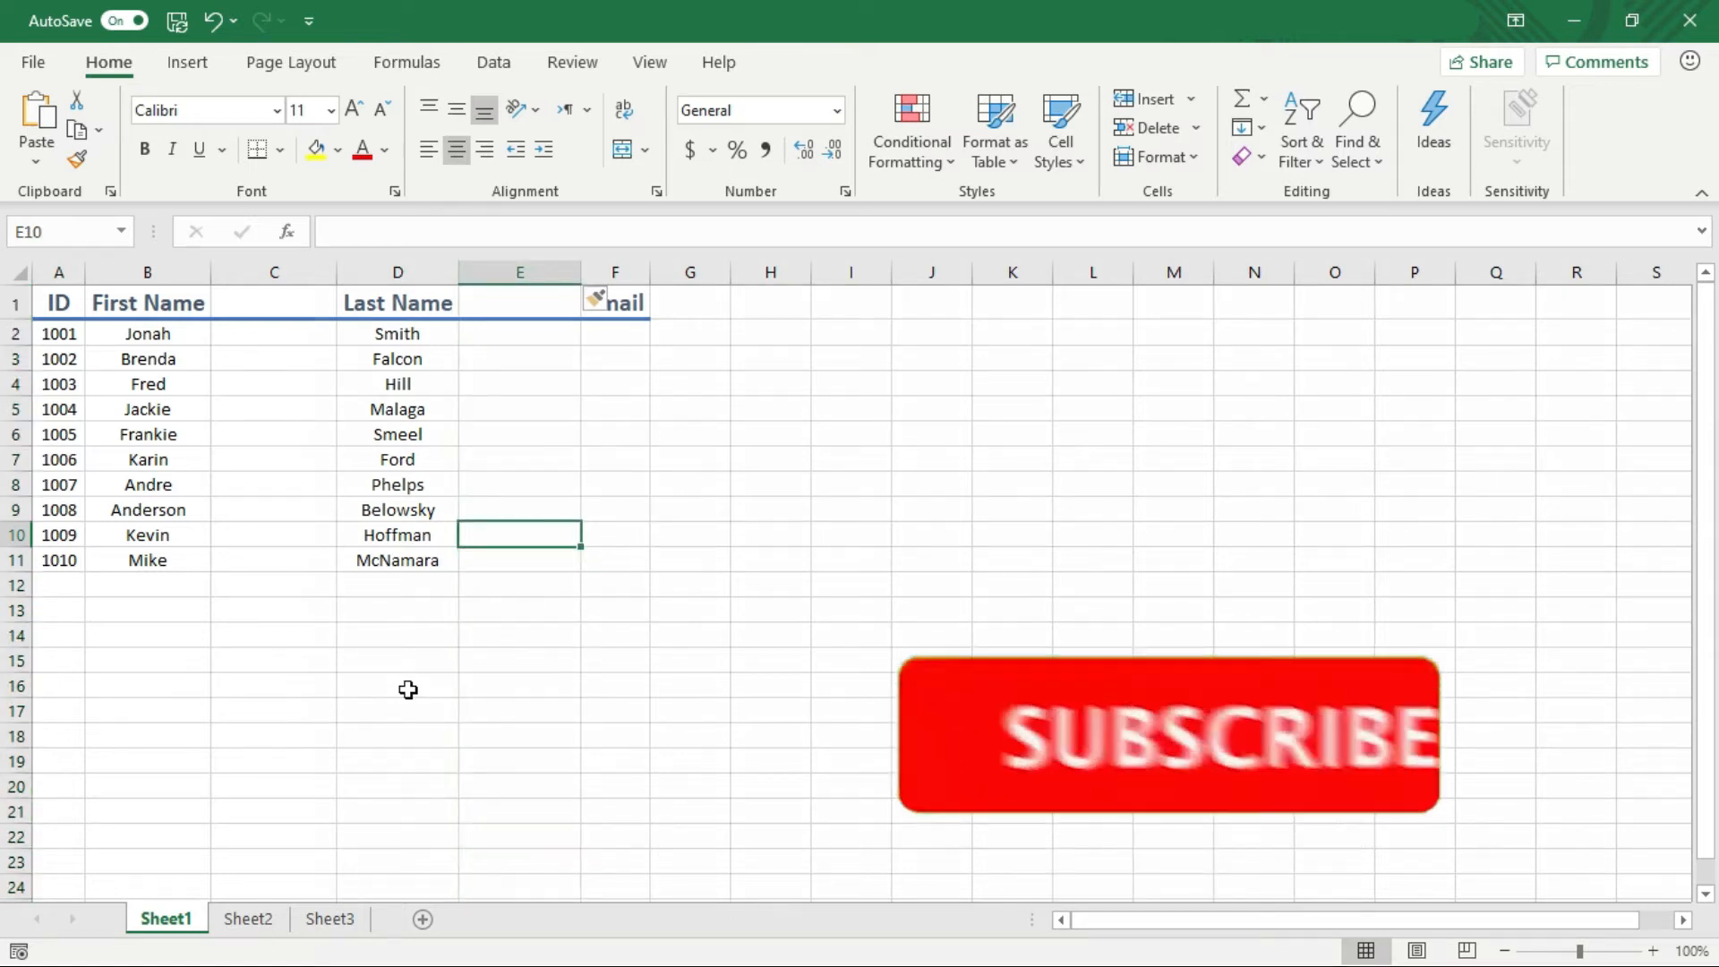
pyautogui.press('Up')
pyautogui.press('Up')
pyautogui.press('Up')
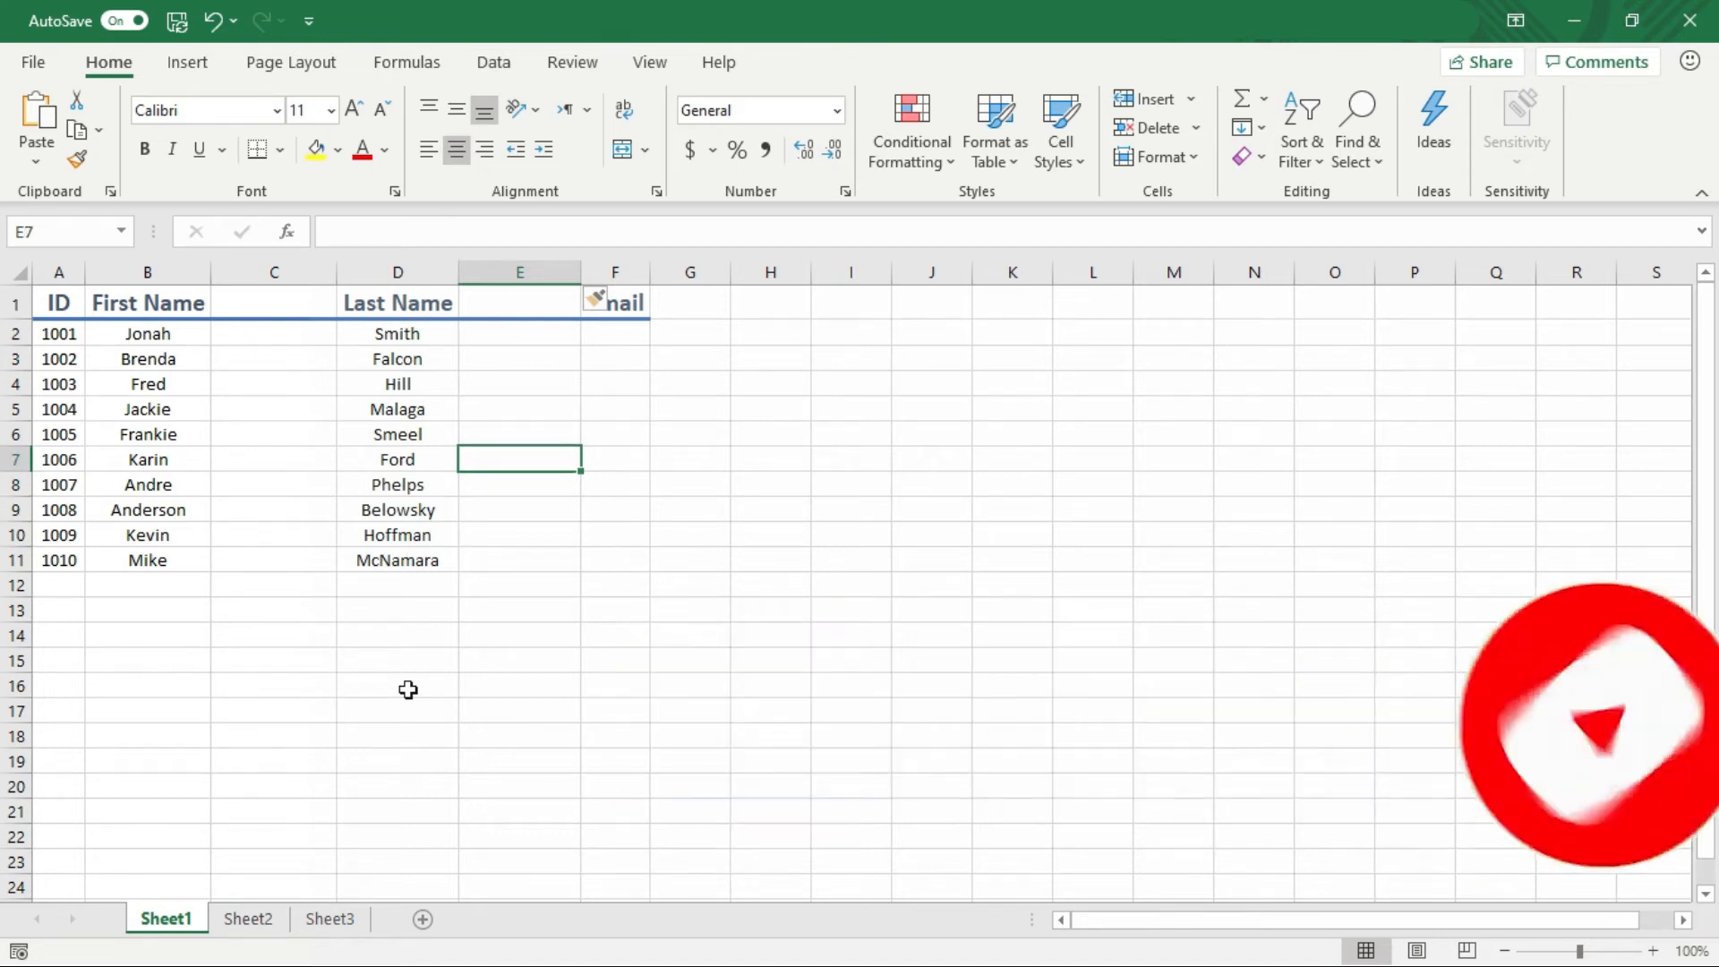
pyautogui.hotkey('shift', 'space')
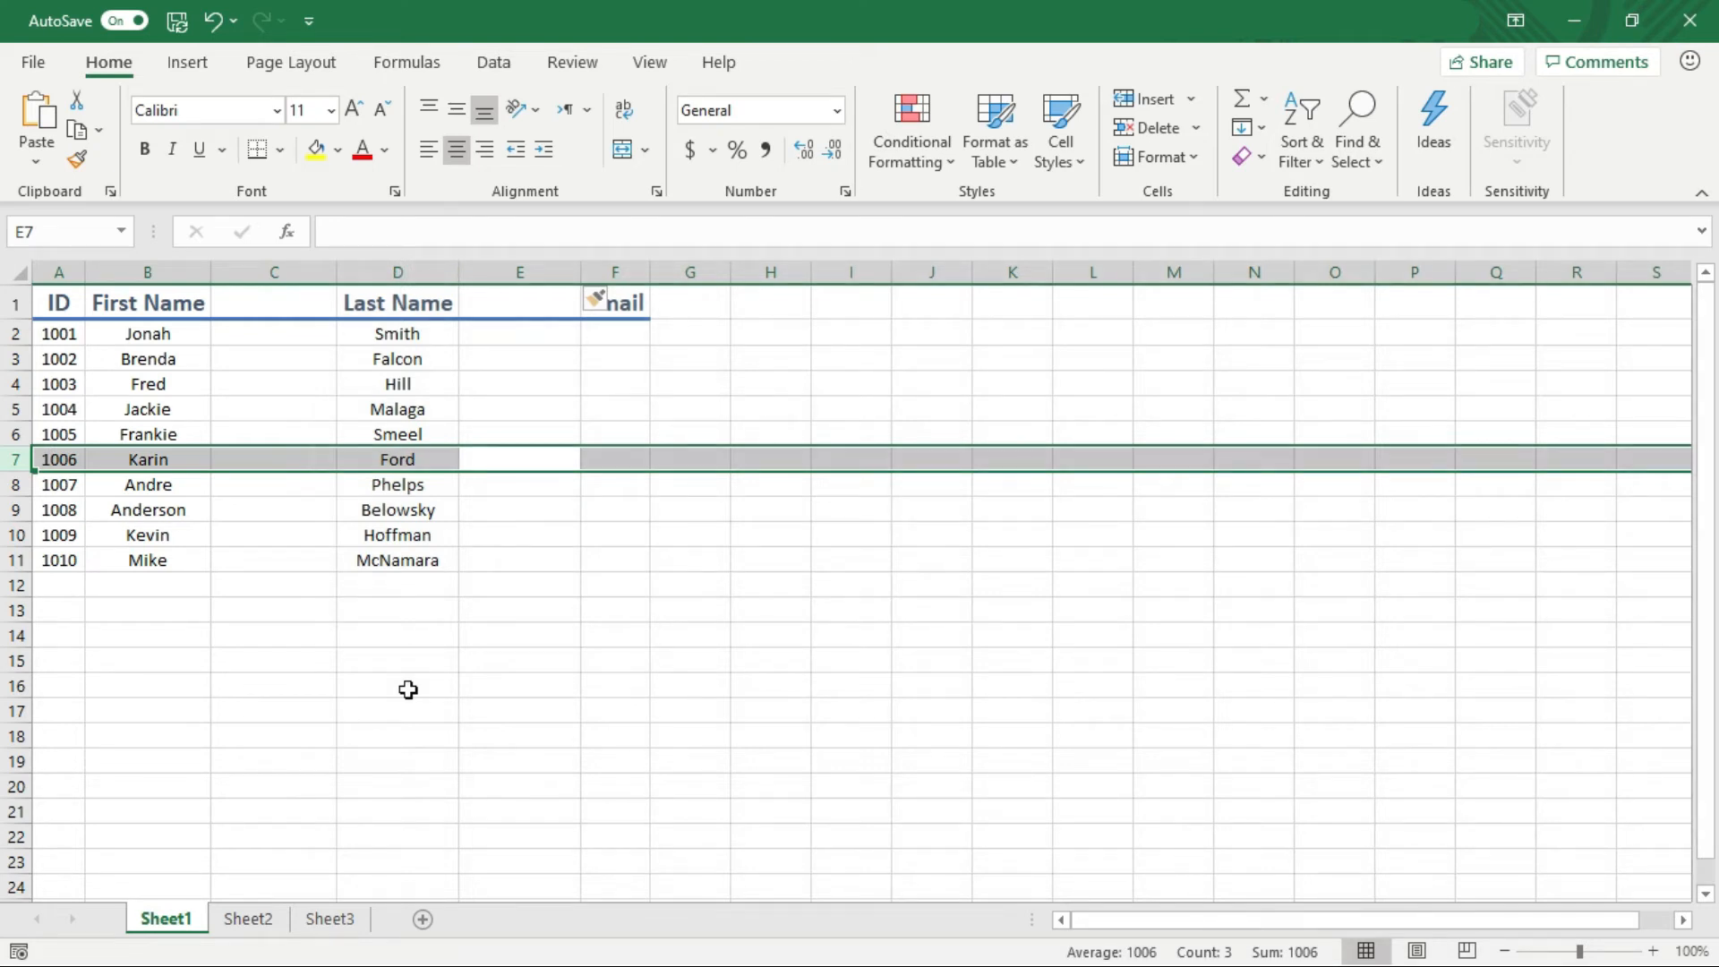
pyautogui.hotkey('ctrl', 'shift', '+')
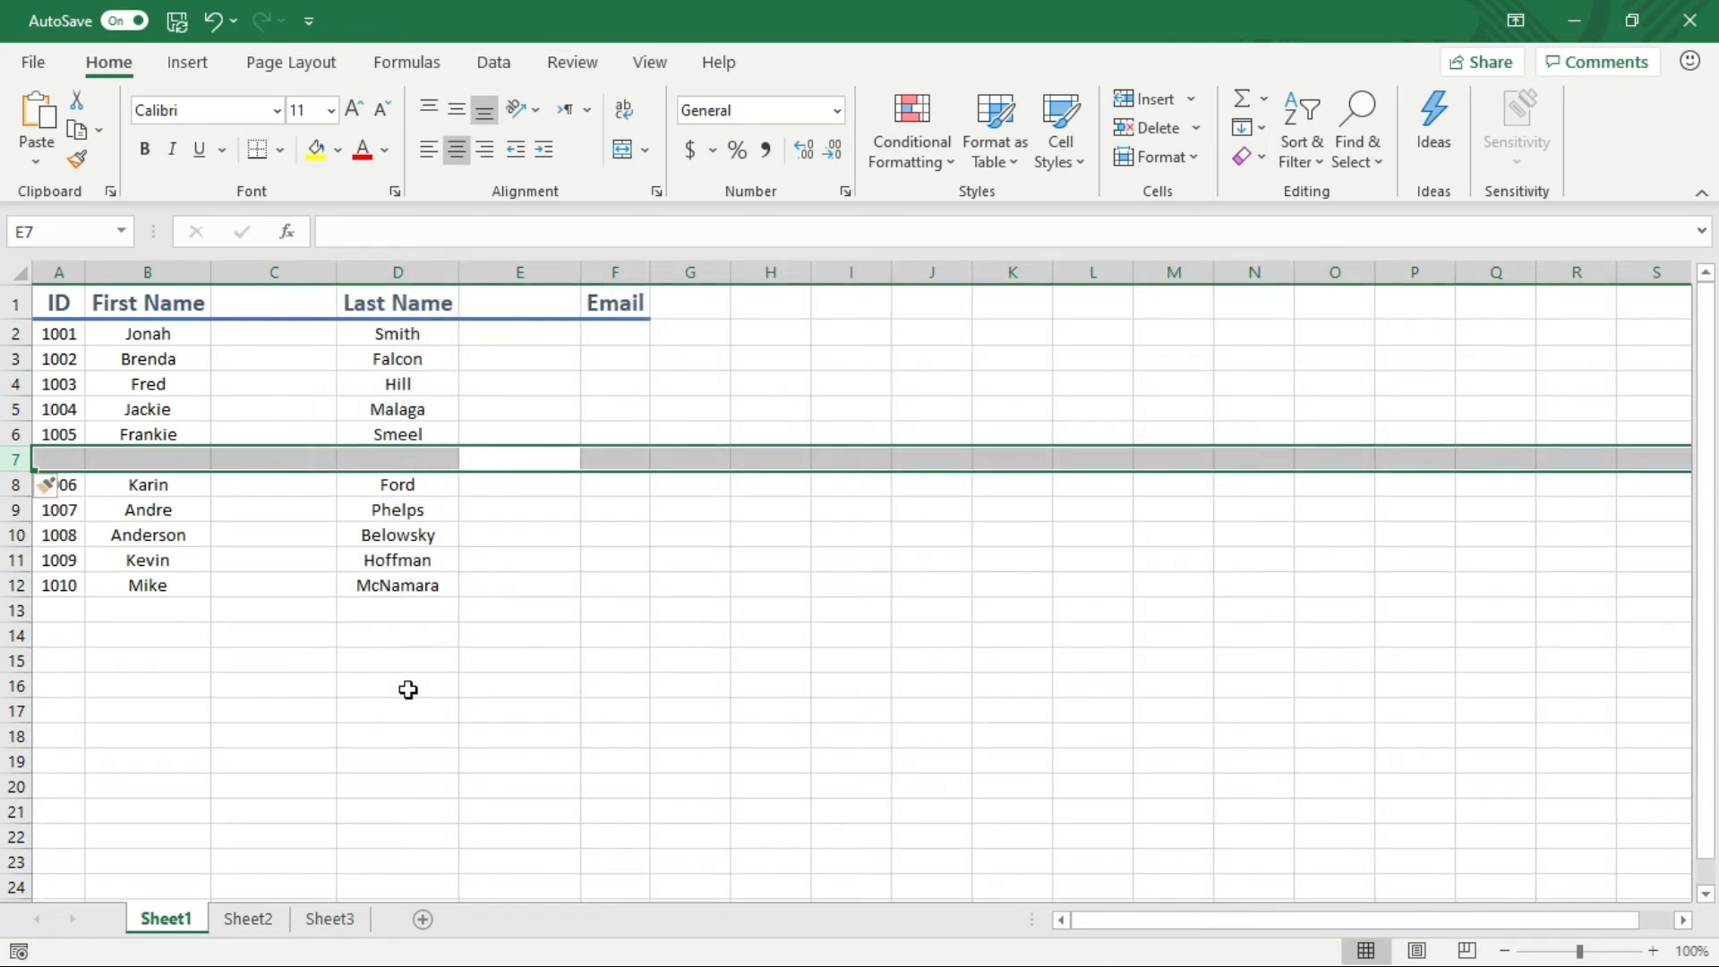
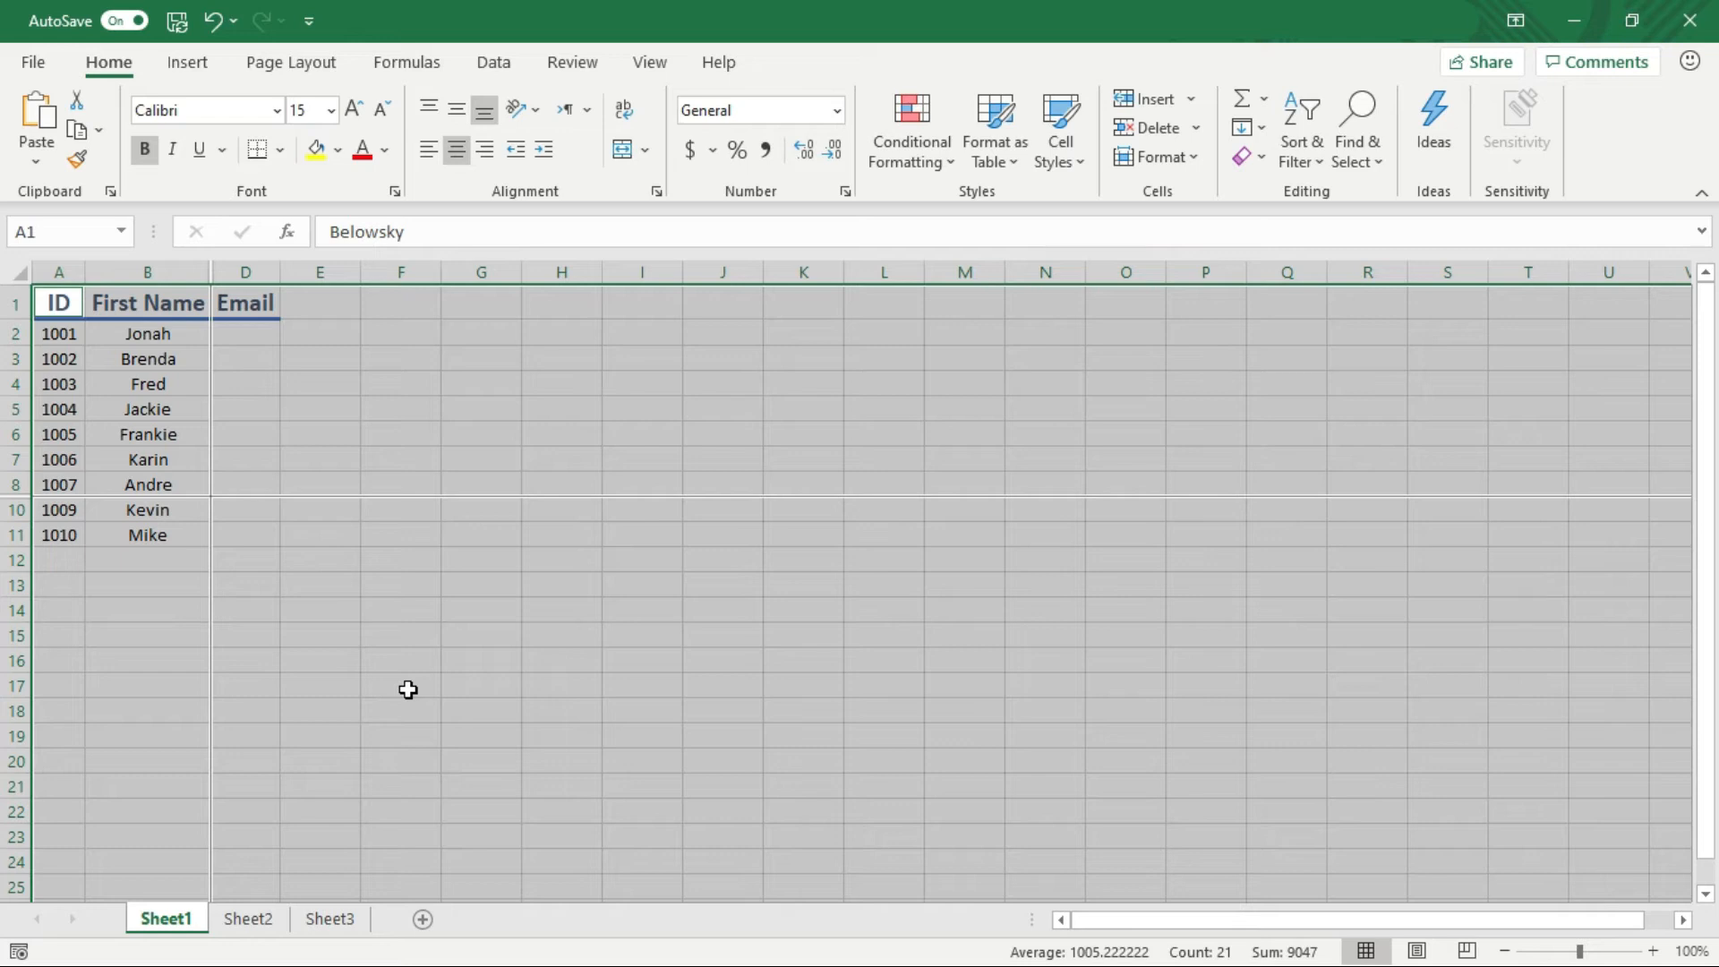
# Undo twice to restore the hidden Last Name column C and row 9
pyautogui.hotkey('ctrl', 'z')
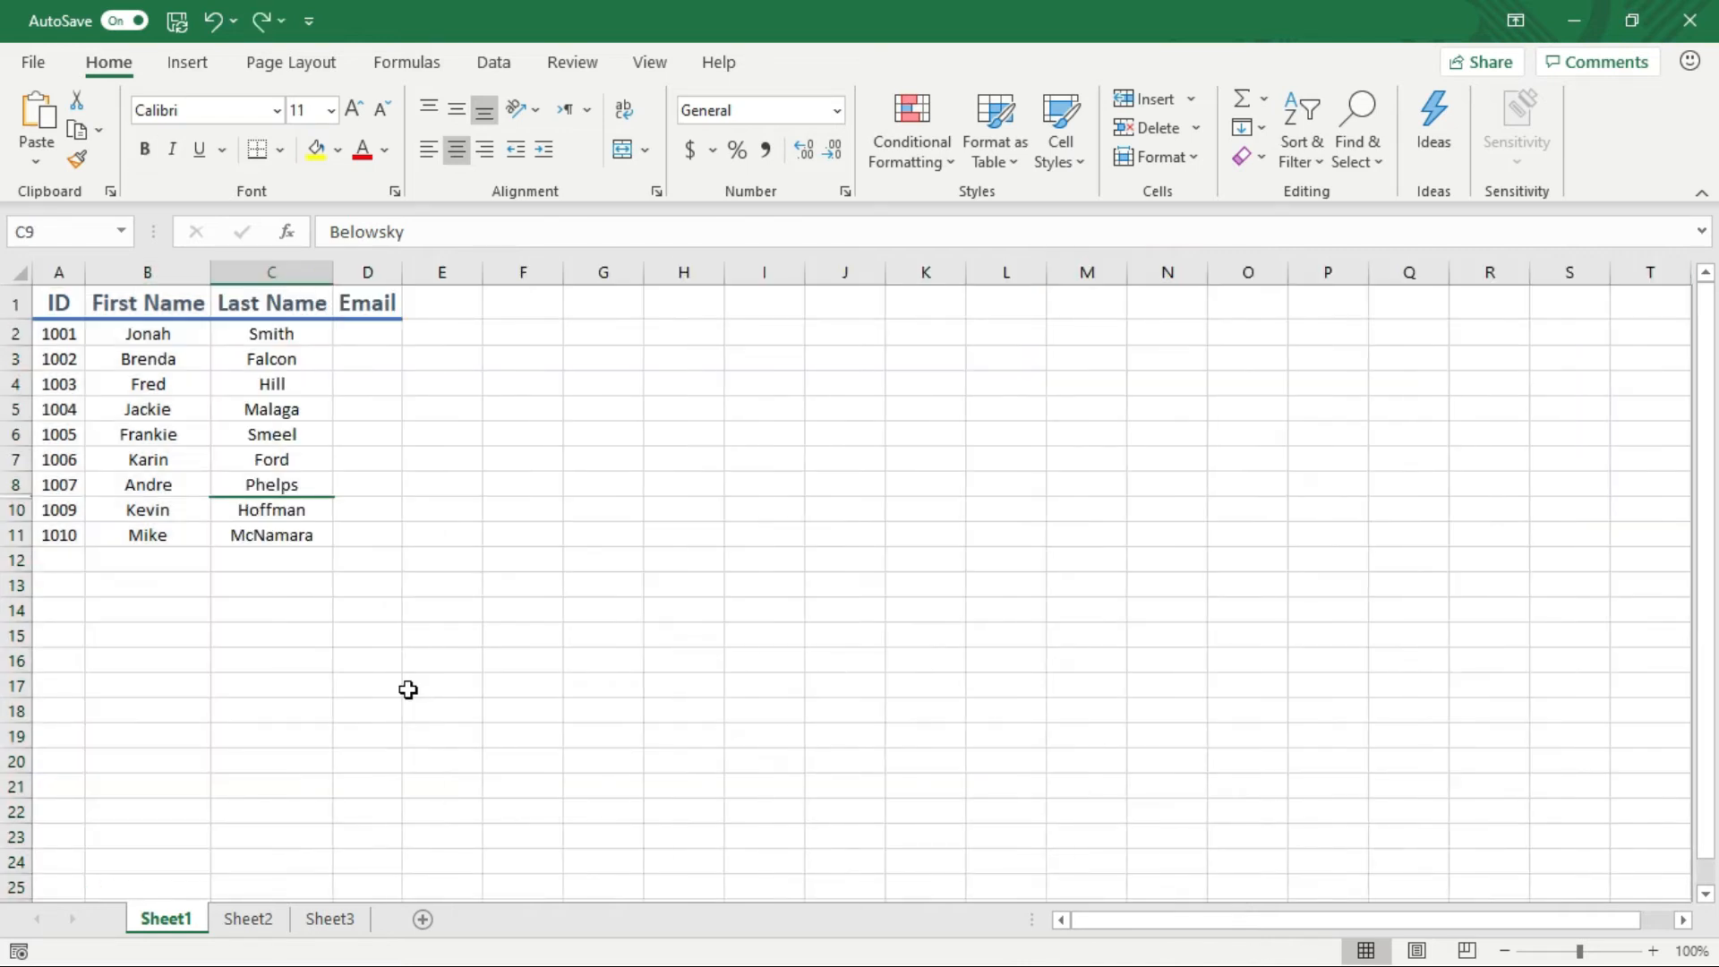
pyautogui.hotkey('ctrl', 'z')
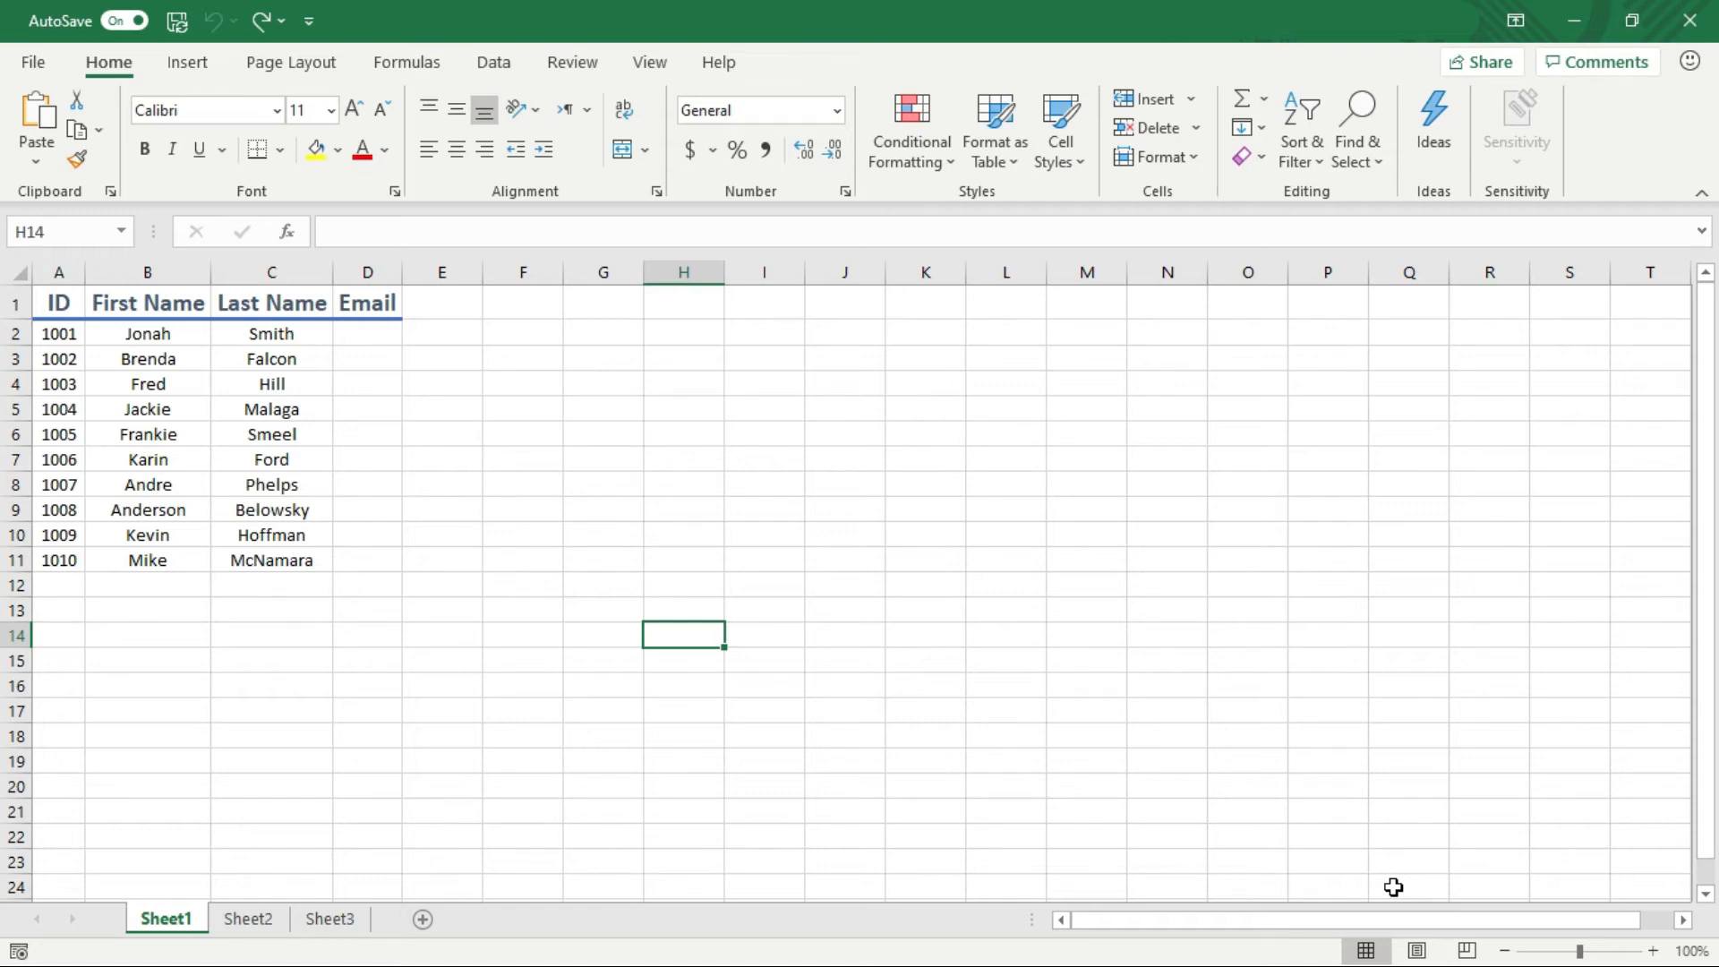
pyautogui.hotkey('ctrl', 'a')
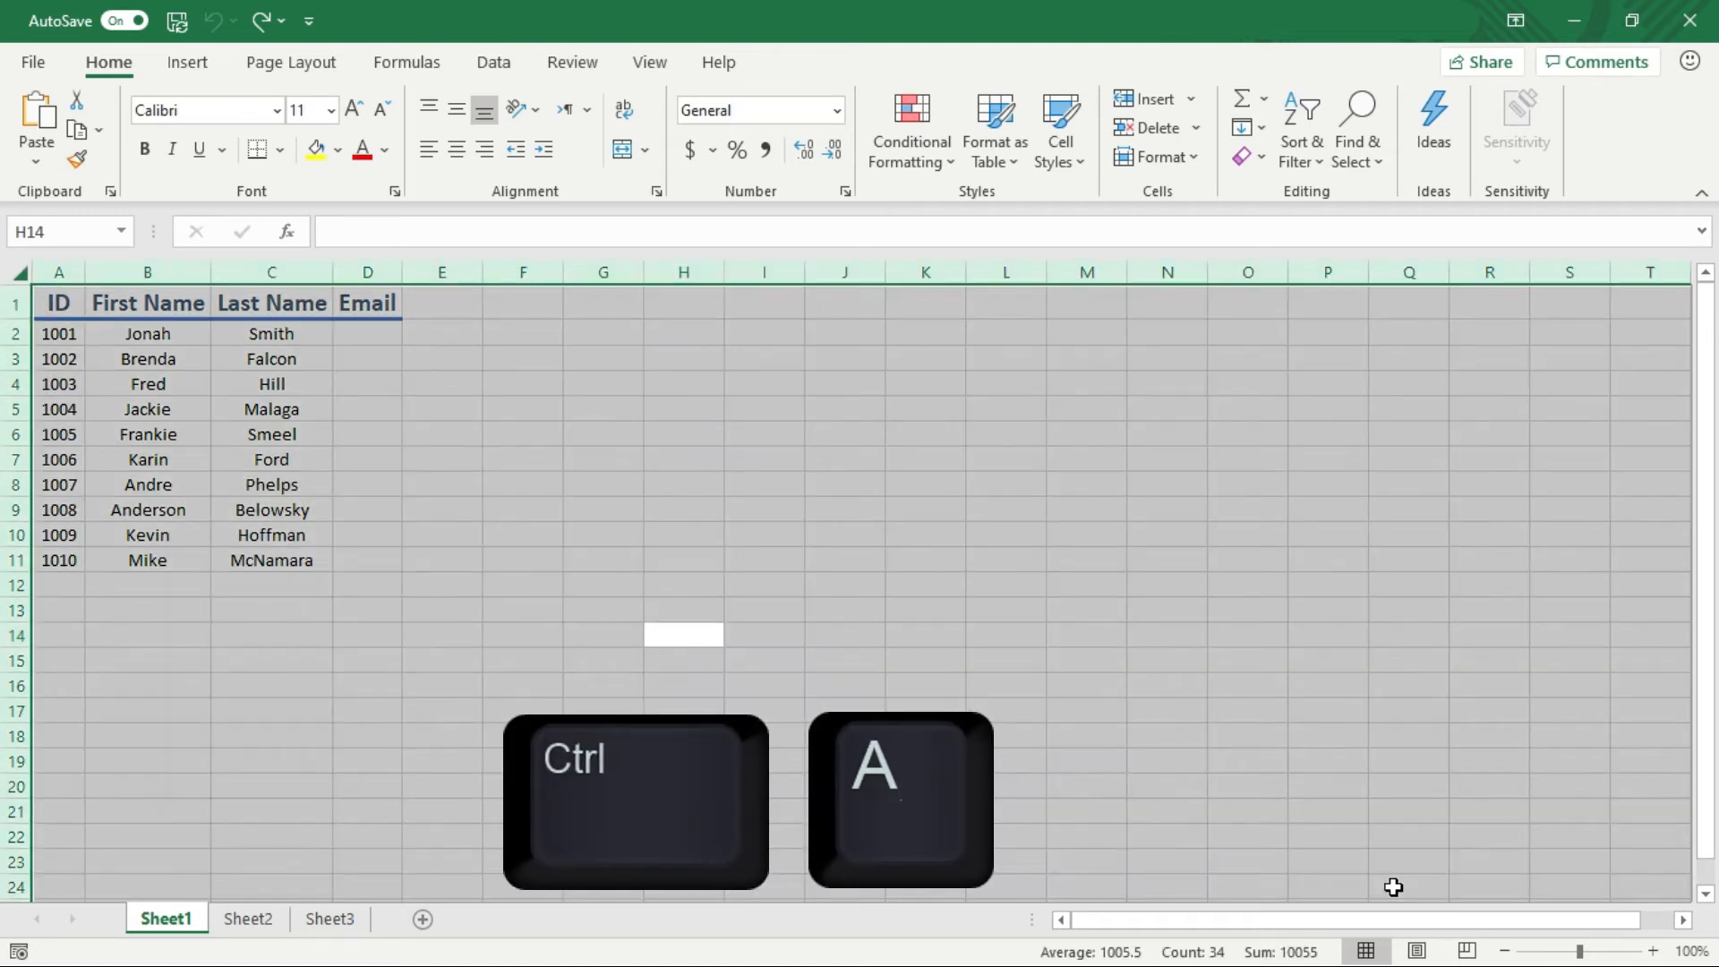
pyautogui.press('Up')
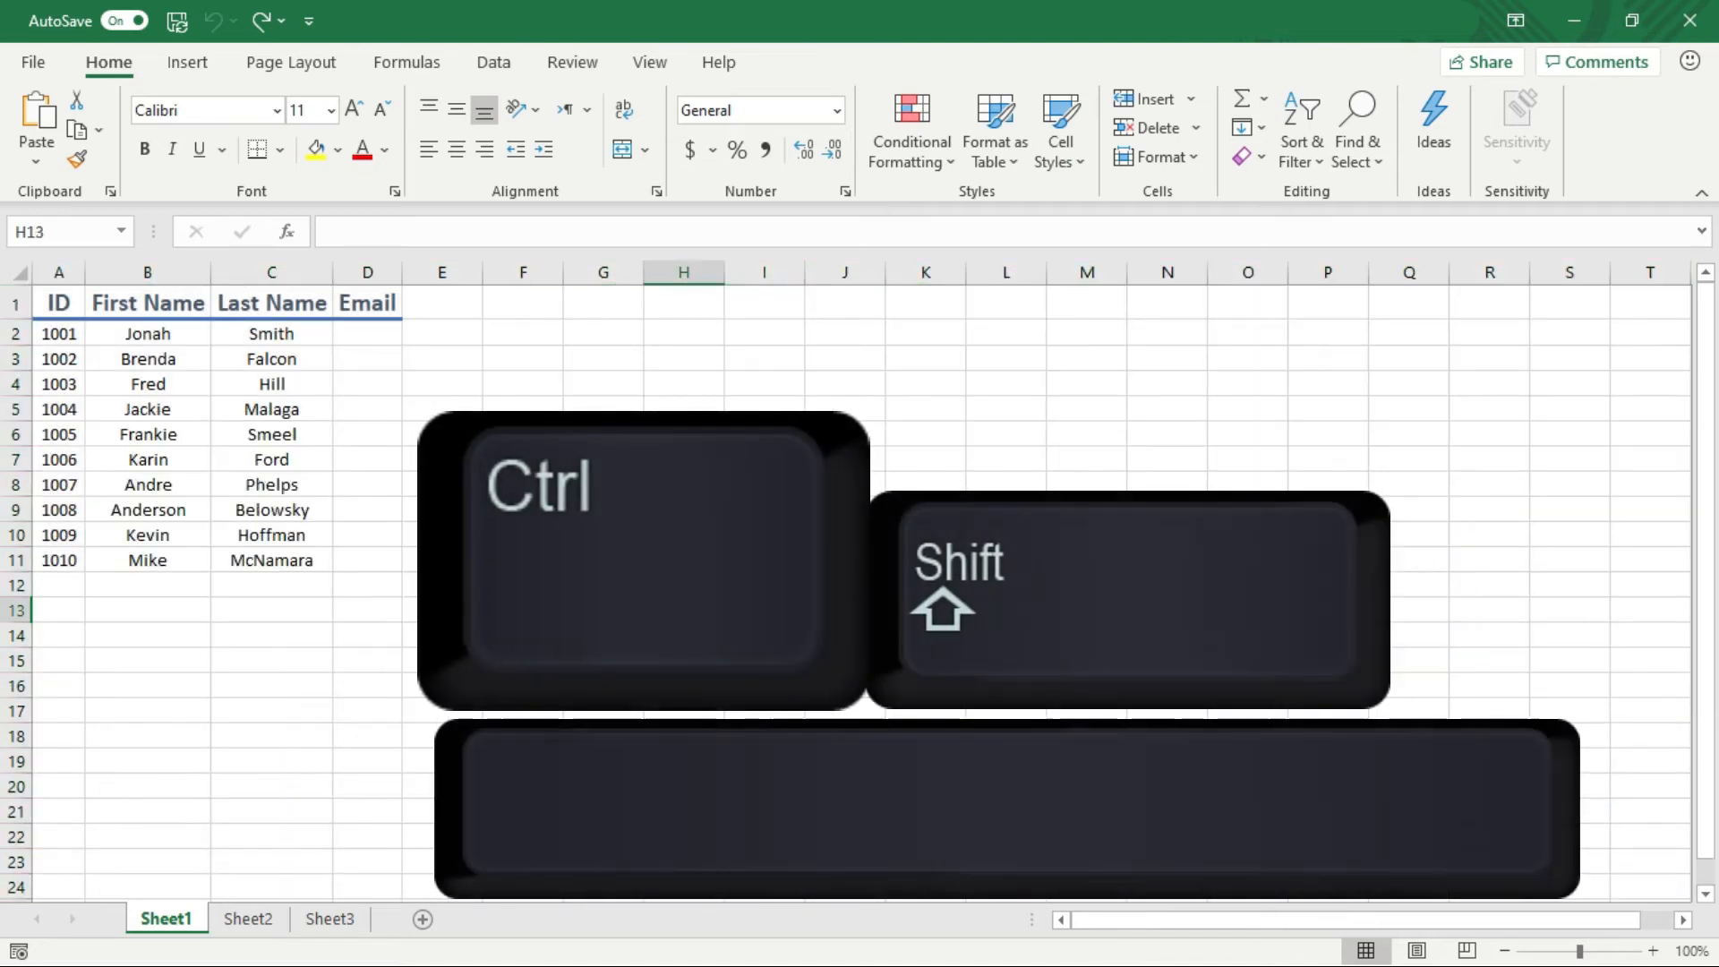
pyautogui.hotkey('ctrl', 'shift', 'space')
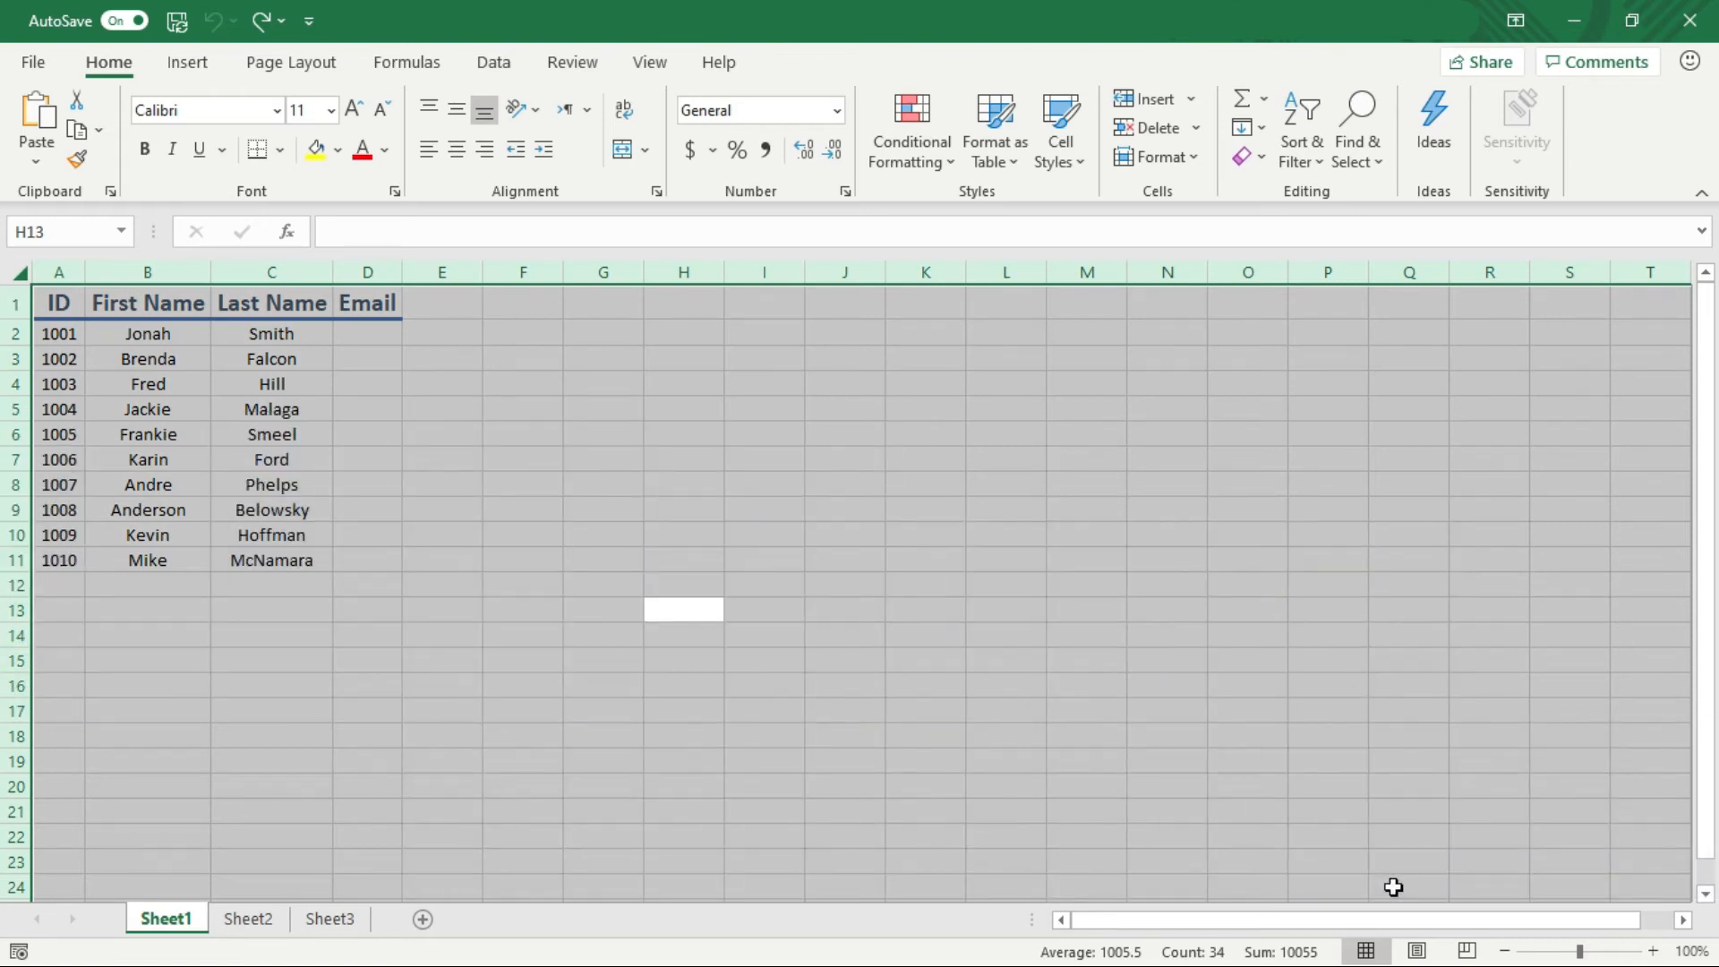
pyautogui.hotkey('shift', 'BackSpace')
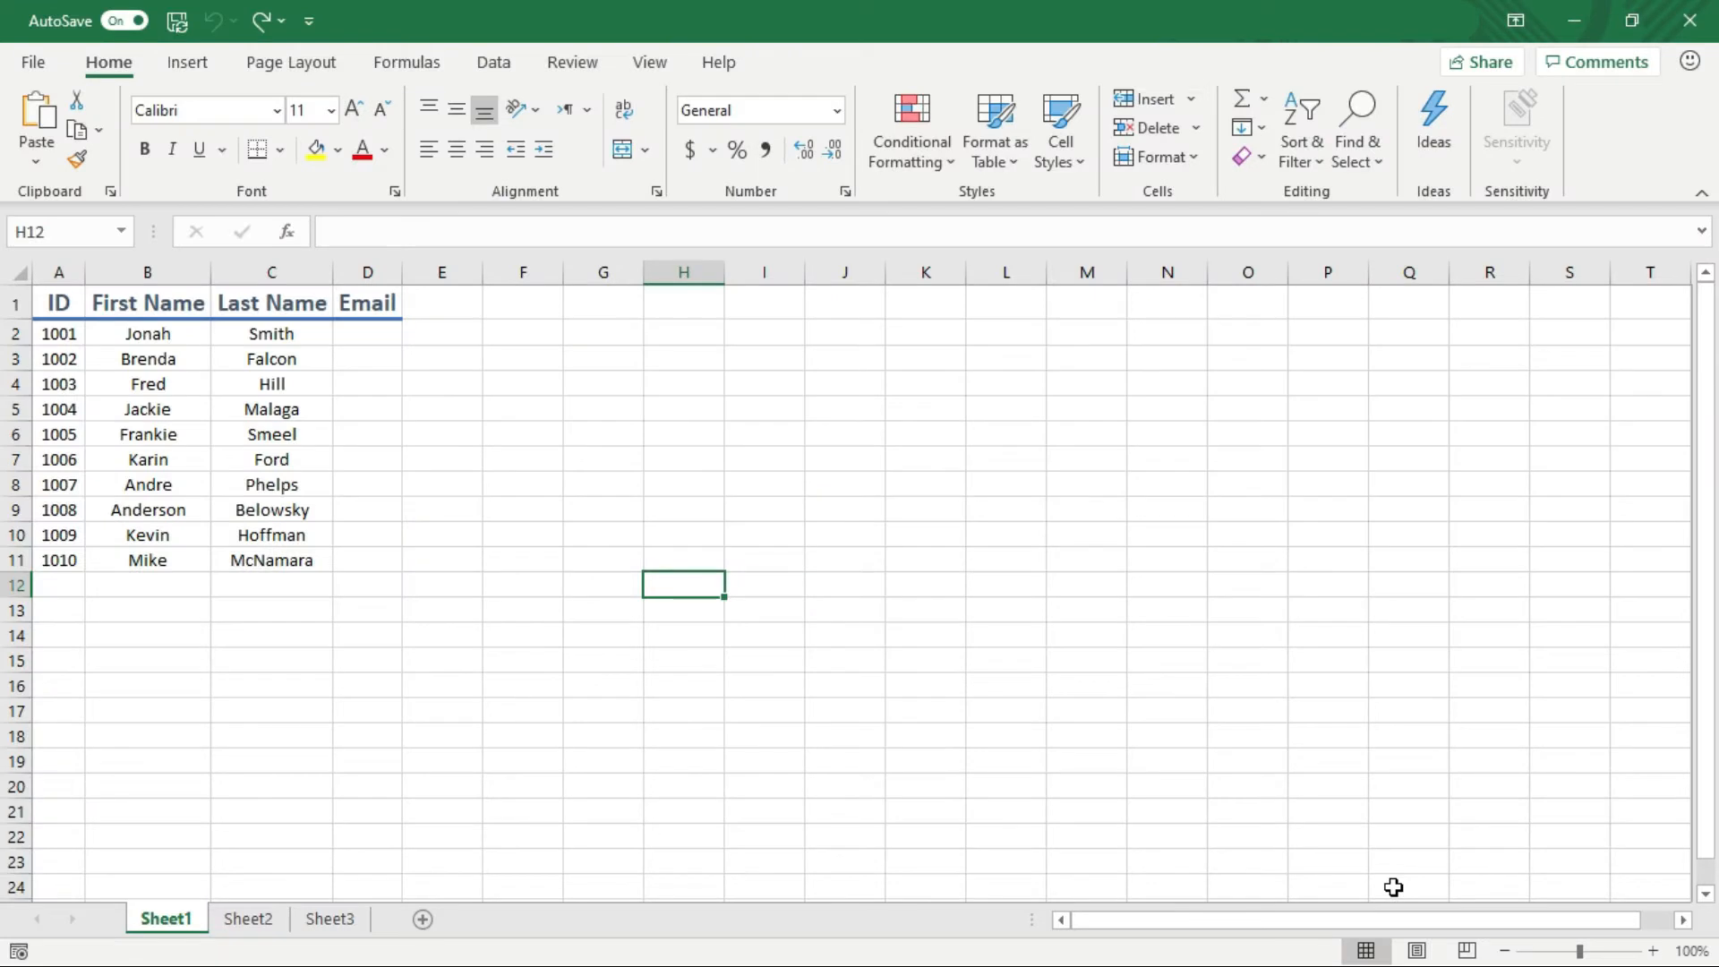
pyautogui.click(287, 510)
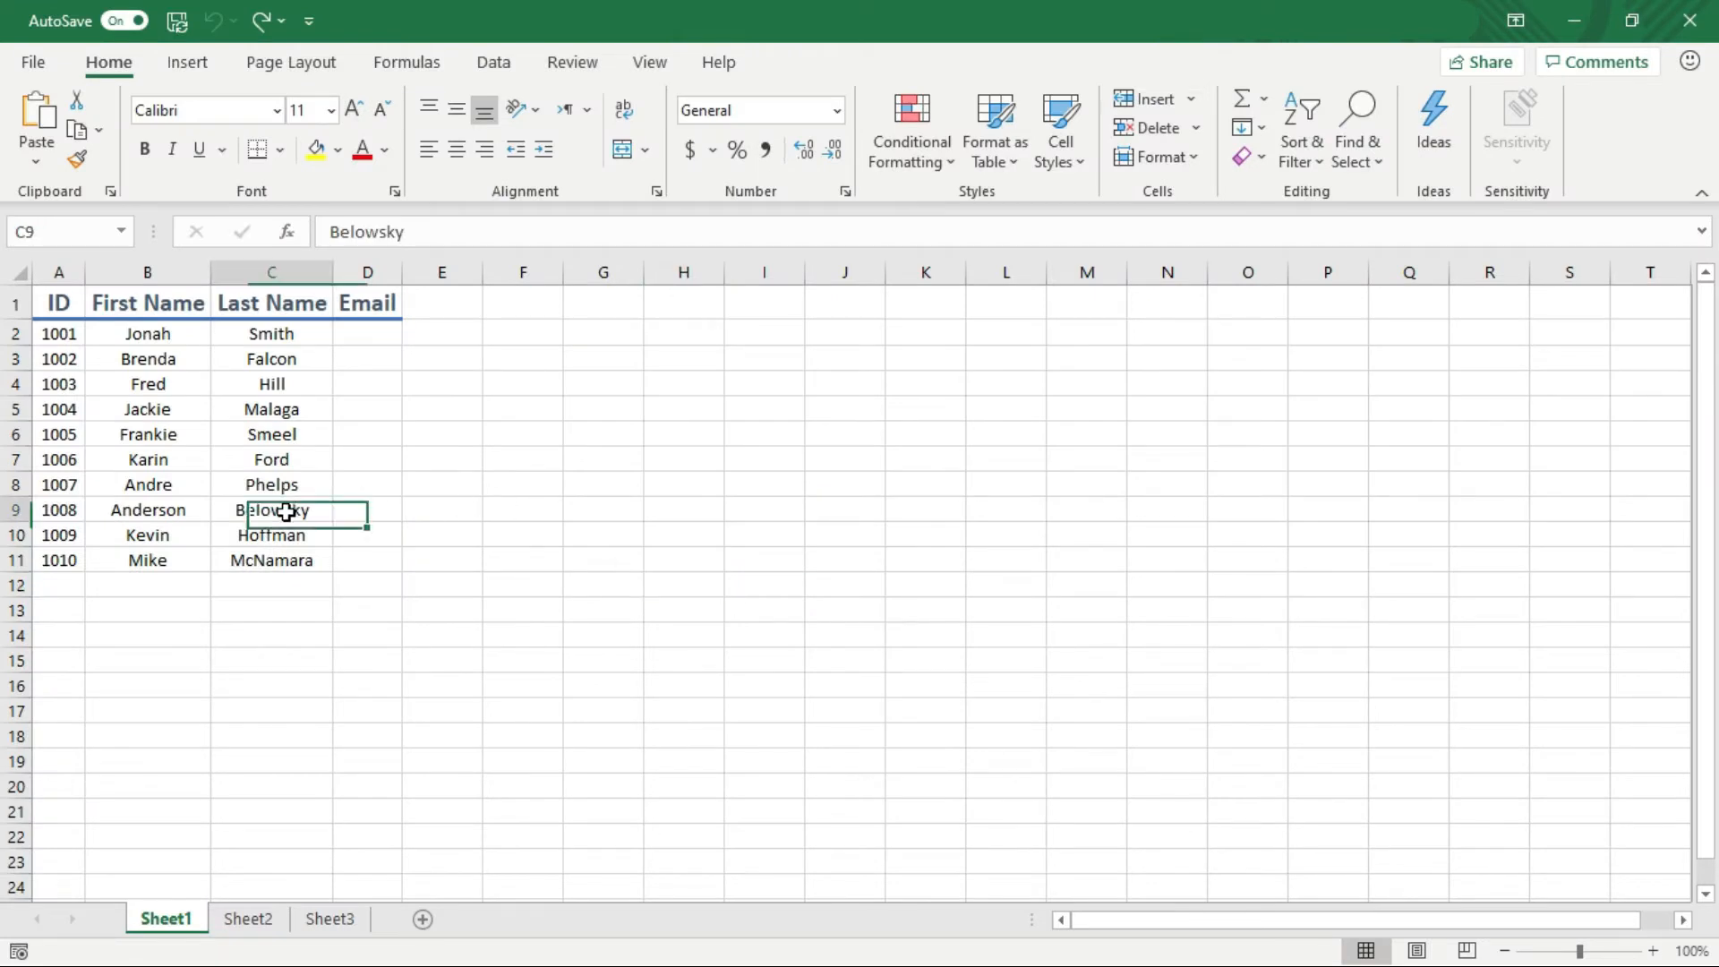
pyautogui.press('F2')
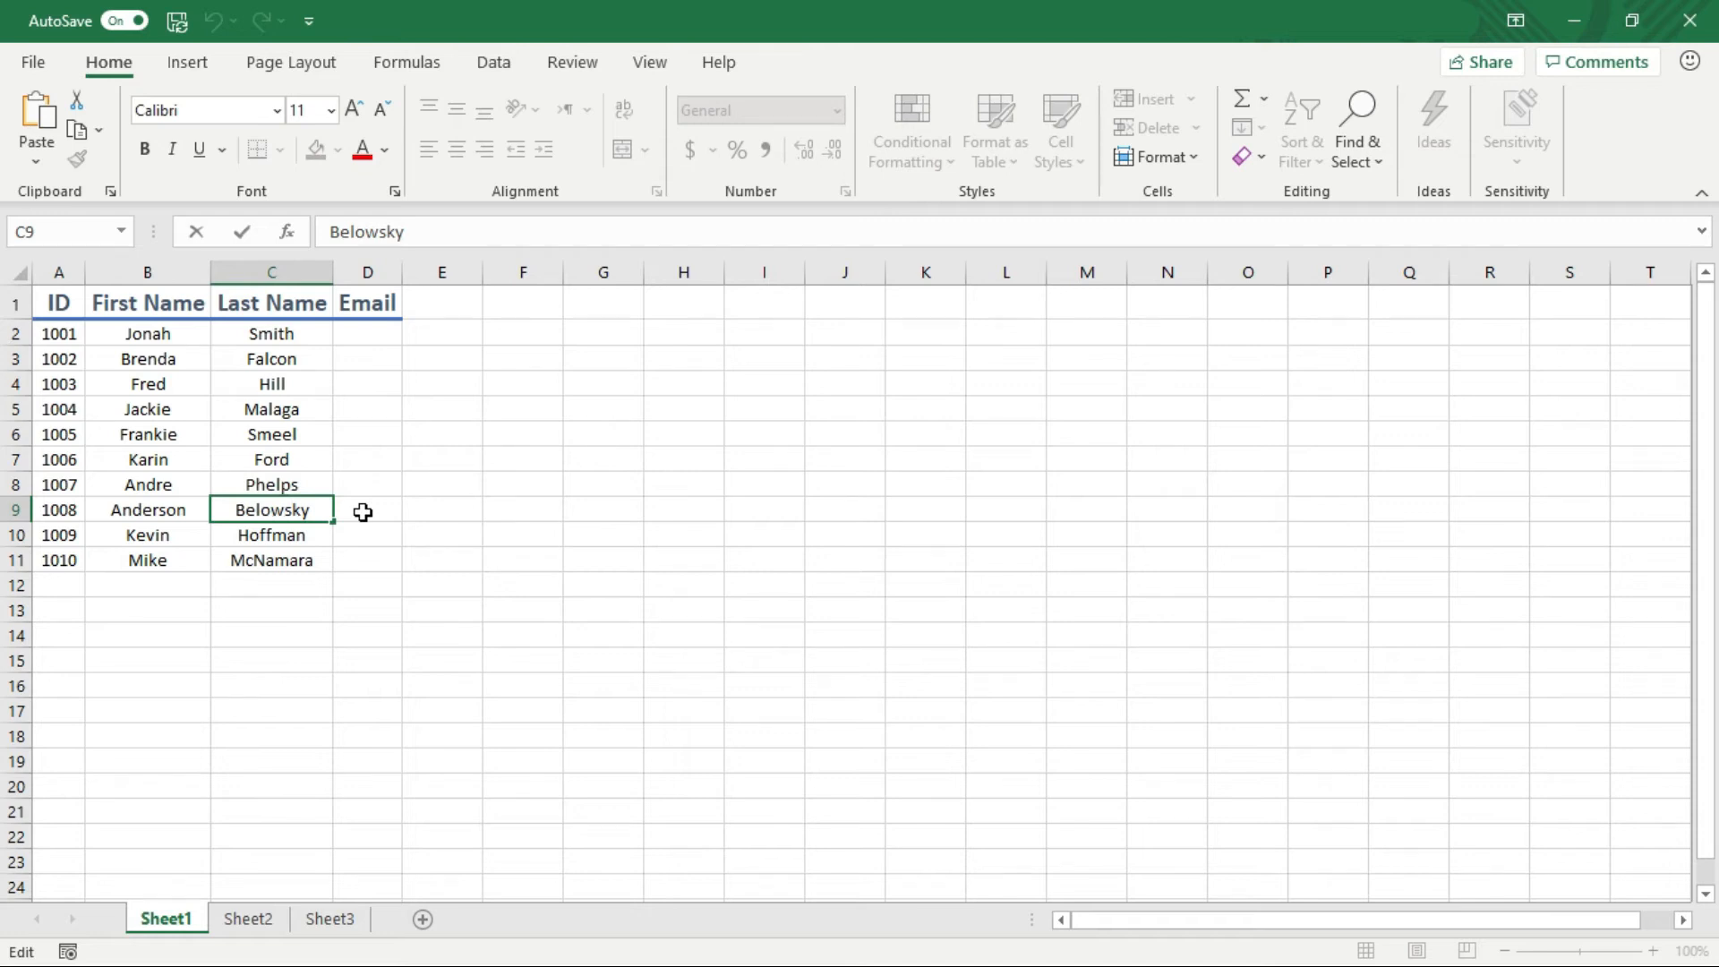
pyautogui.press('Return')
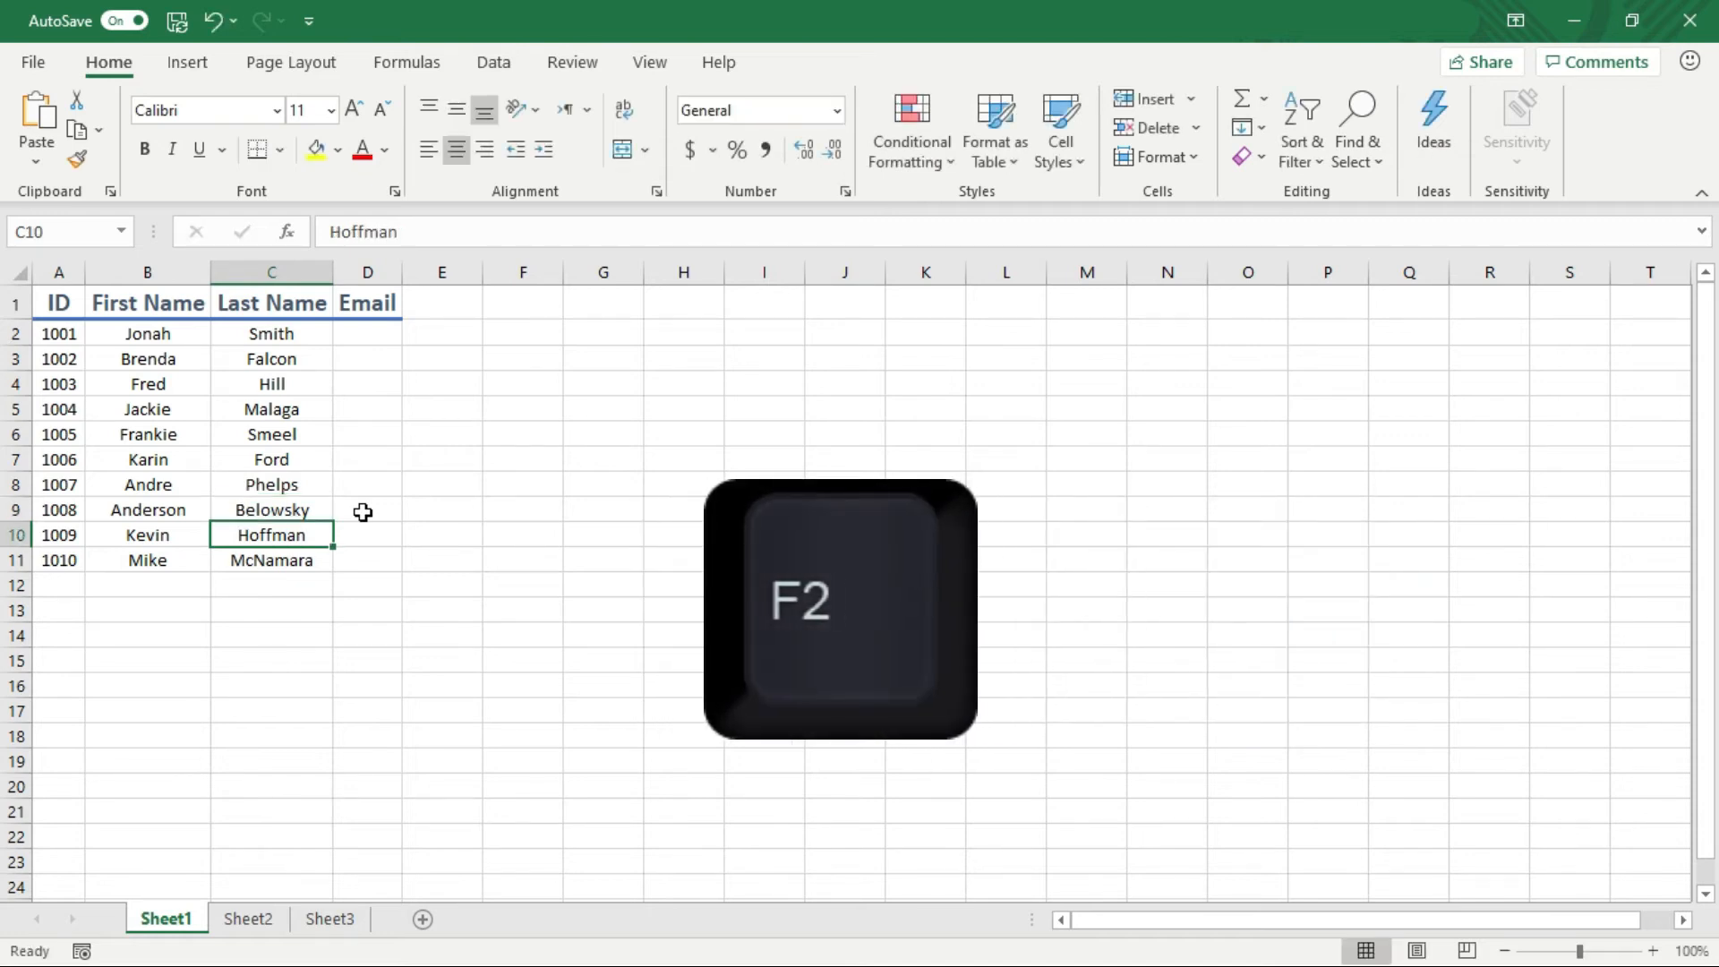
pyautogui.press('F2')
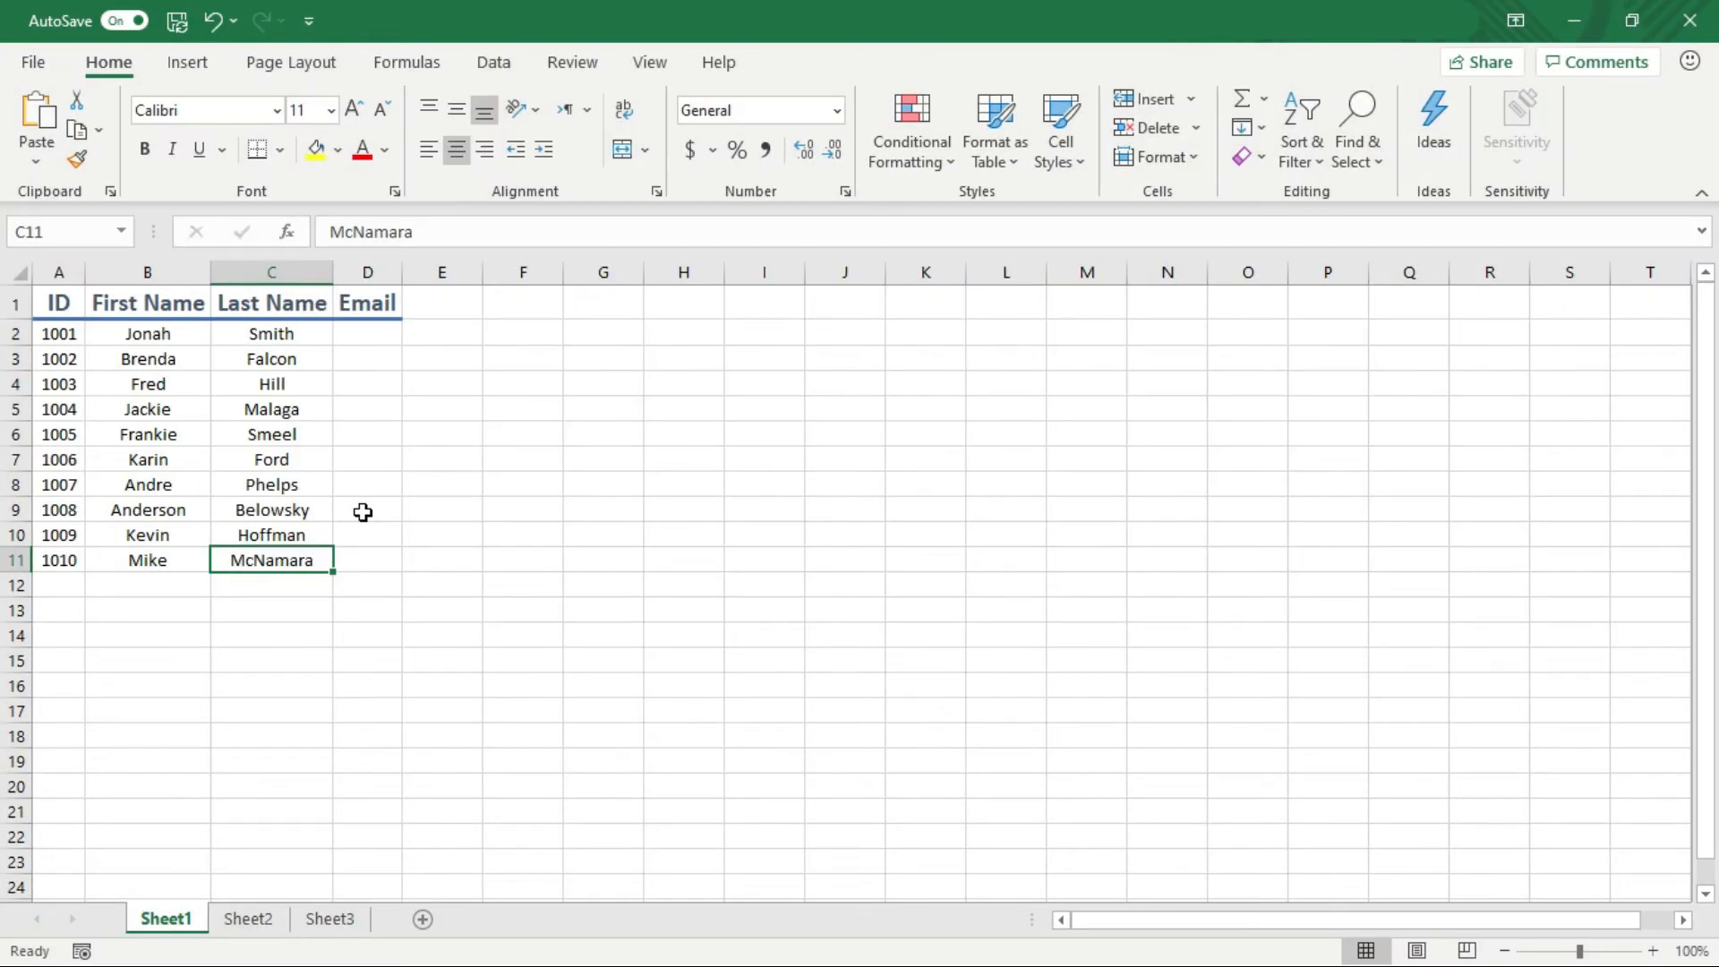
pyautogui.press('Down')
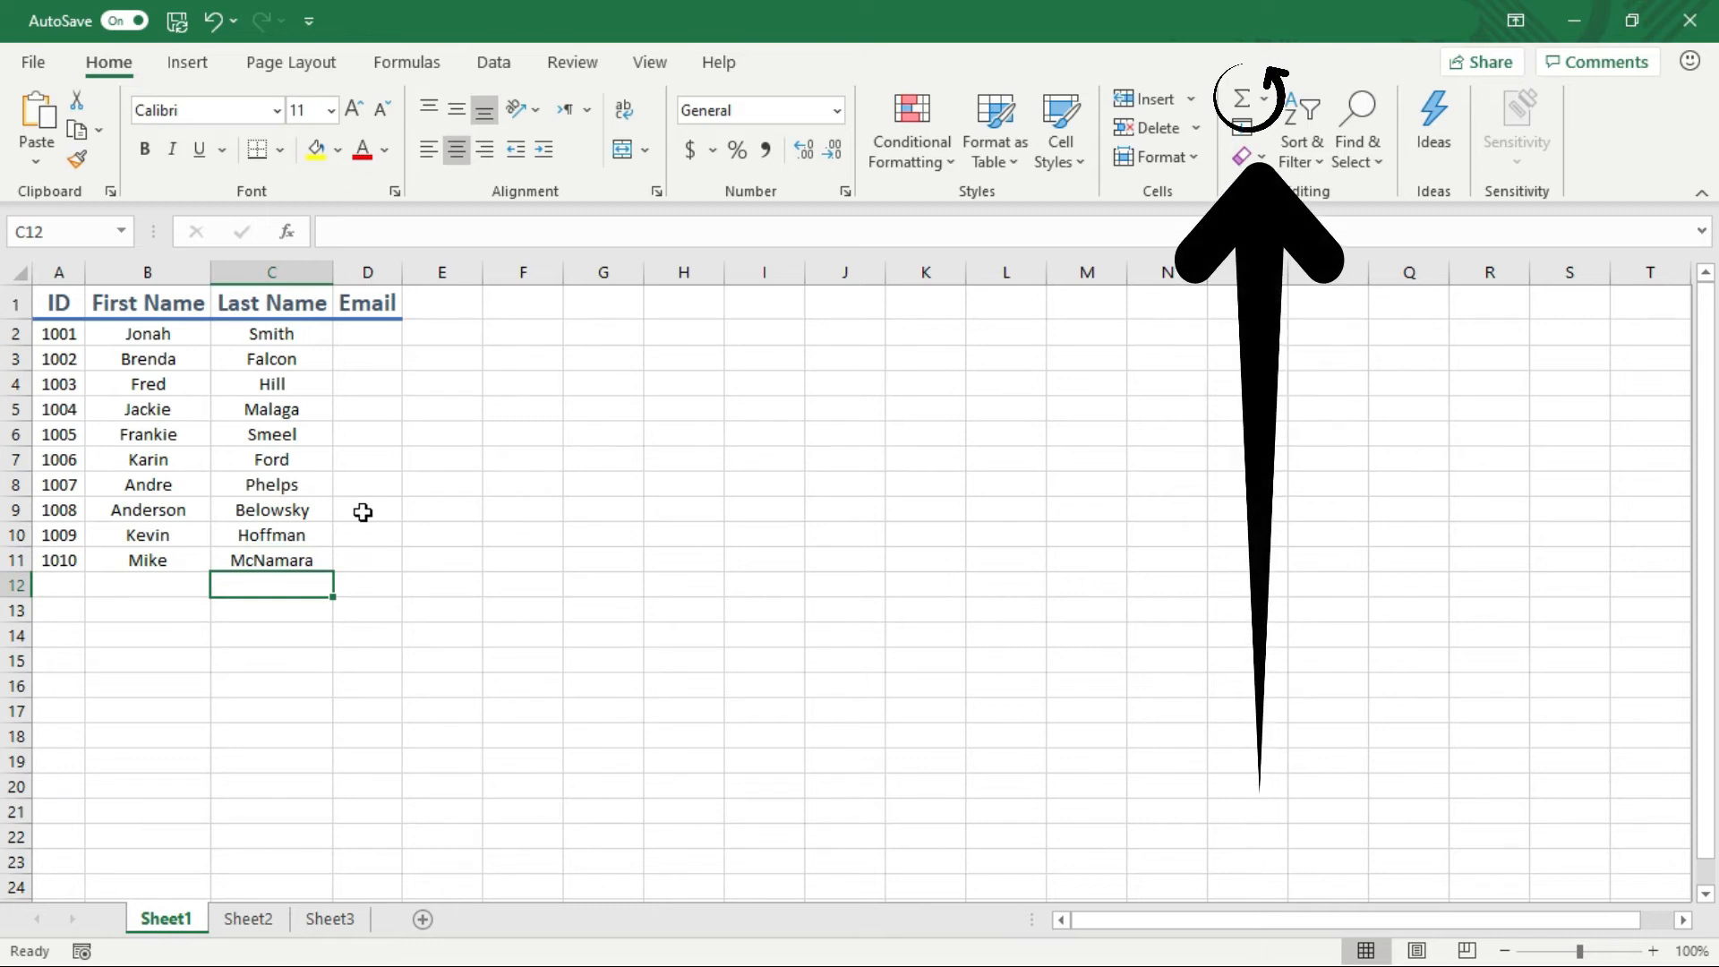
# AutoSum the IDs into cell A13 with =SUM(A2:A12), giving 10055
pyautogui.press('Down')
pyautogui.press('Left')
pyautogui.press('Left')
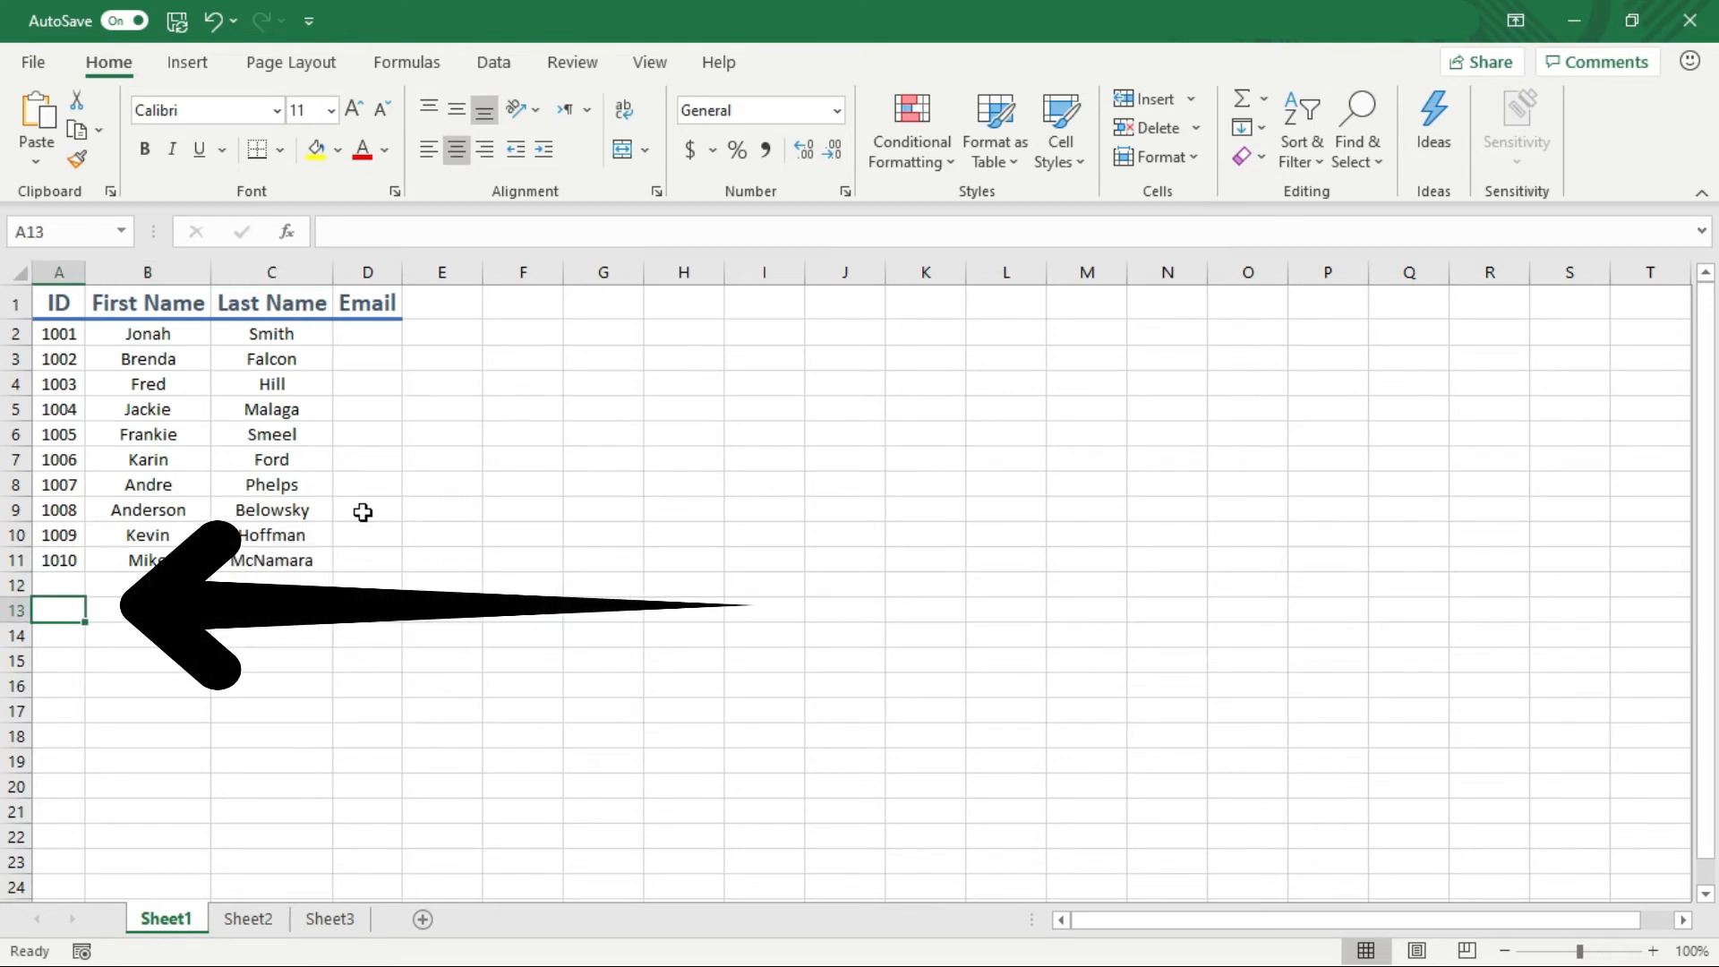
pyautogui.hotkey('alt', '=')
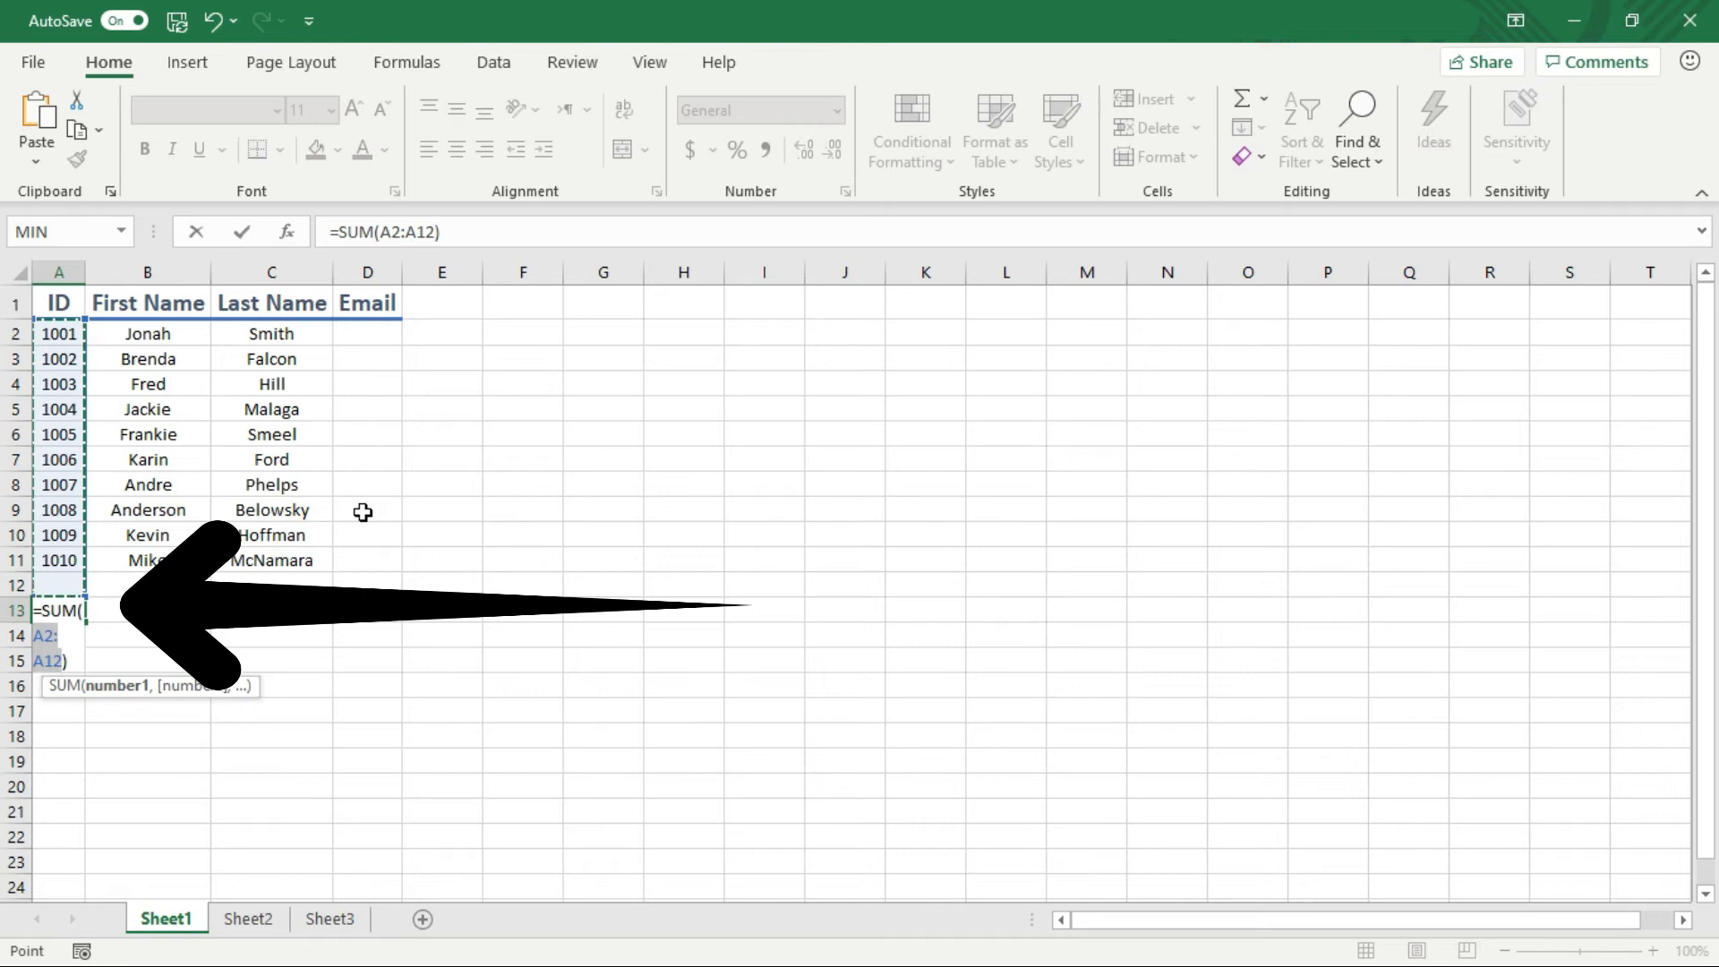
pyautogui.press('Return')
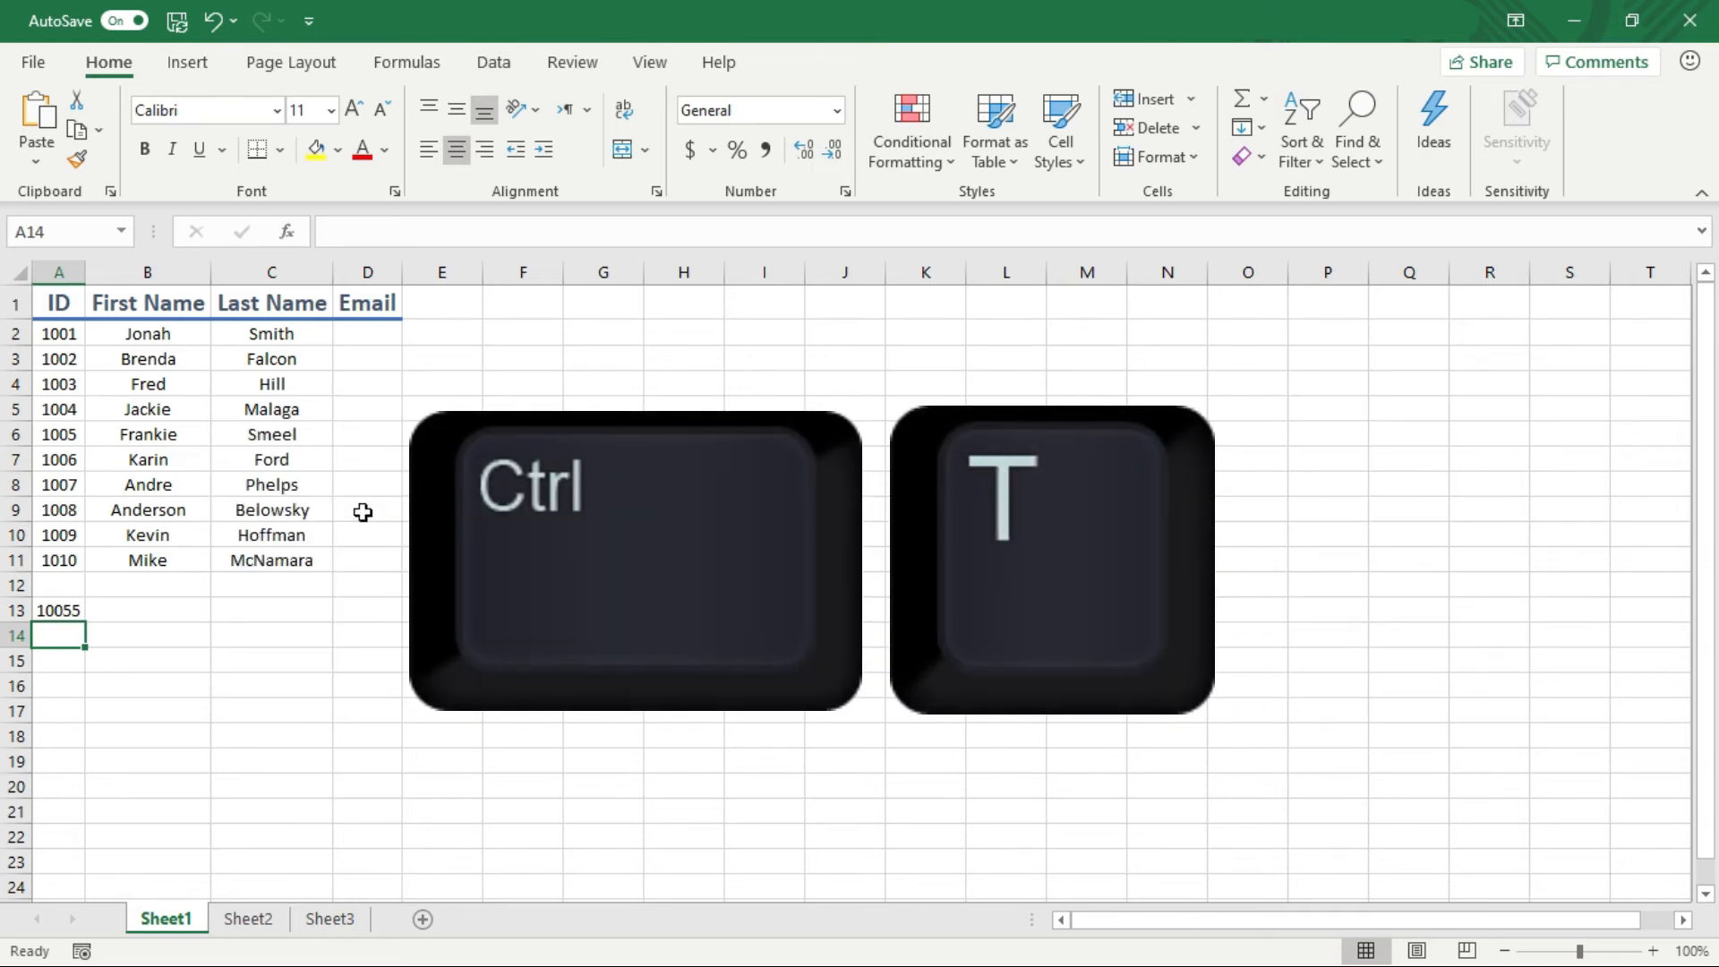
# Convert the A1:D11 list into a banded table, toggling the header filter buttons off and on
pyautogui.press('Up')
pyautogui.press('Up')
pyautogui.press('Up')
pyautogui.press('Up')
pyautogui.press('Up')
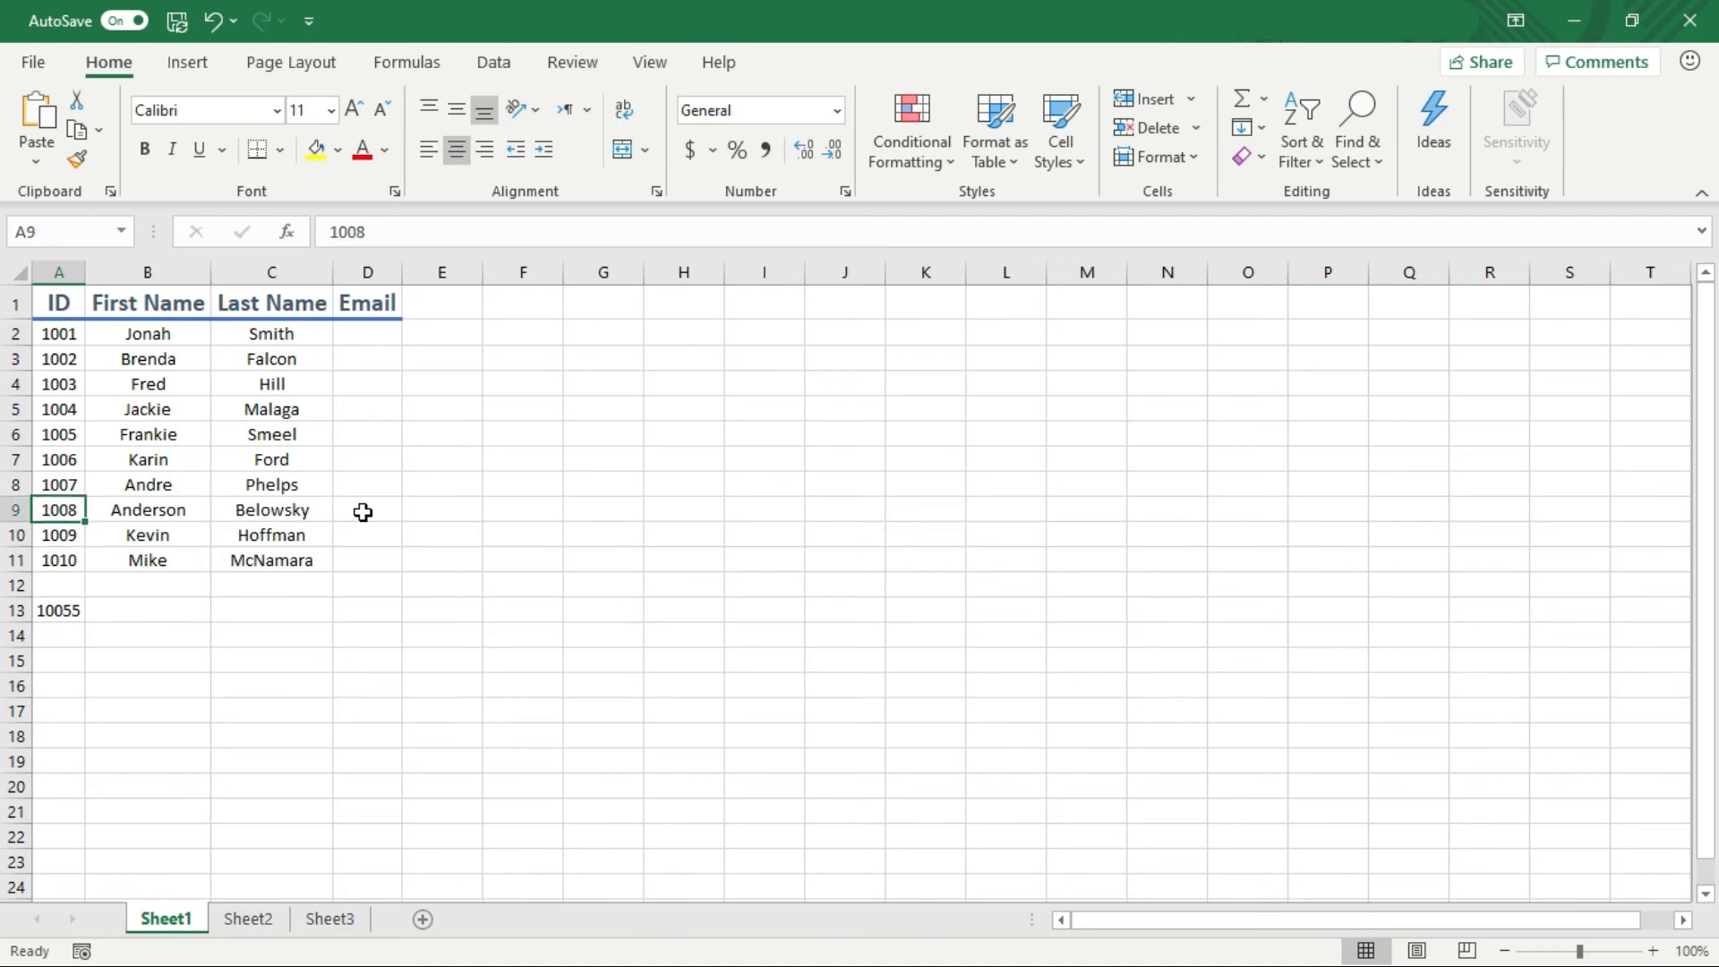
pyautogui.press('Right')
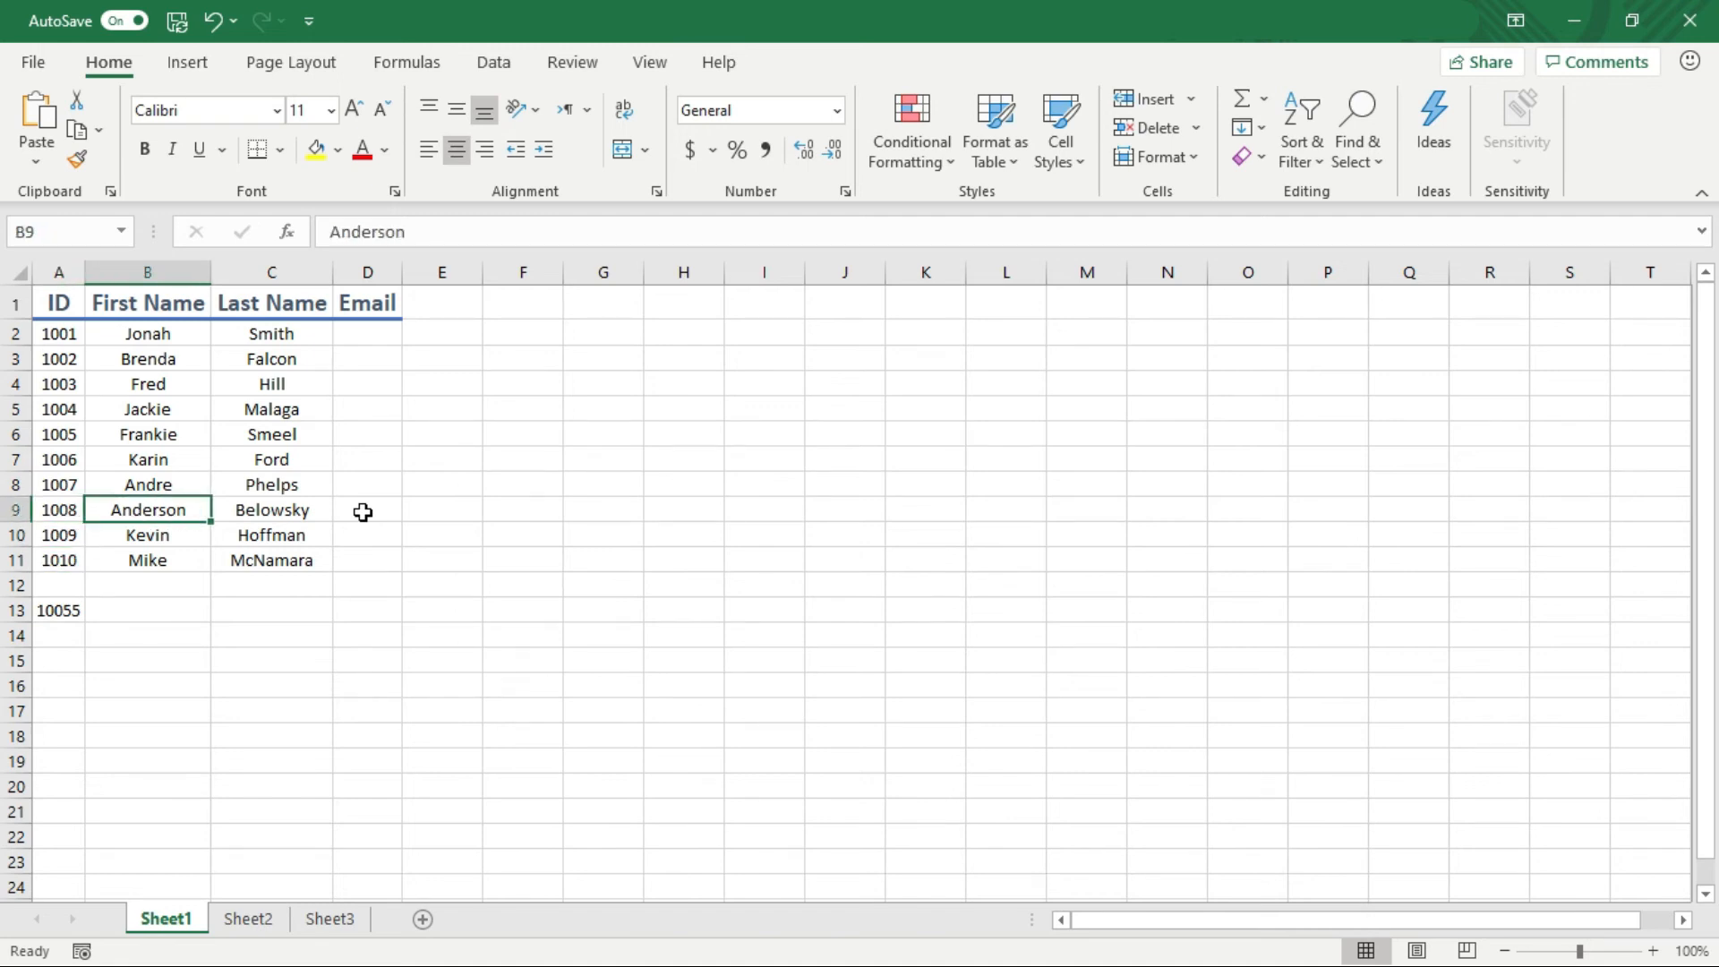
pyautogui.hotkey('ctrl', 't')
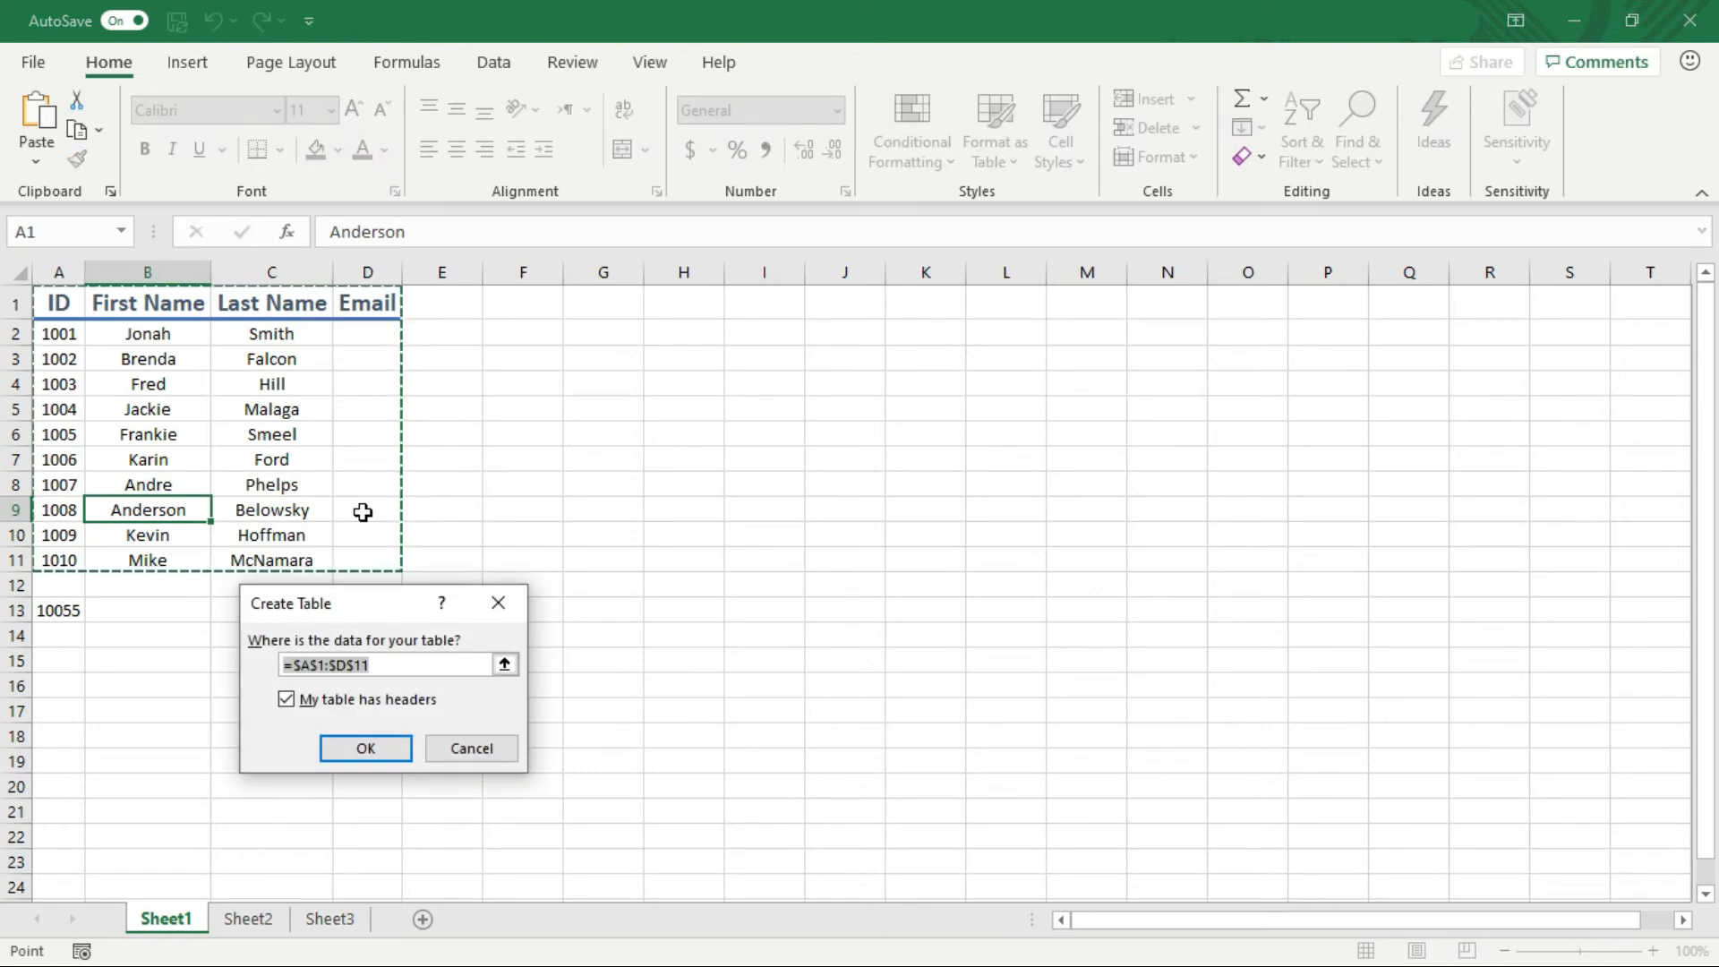
pyautogui.press('Return')
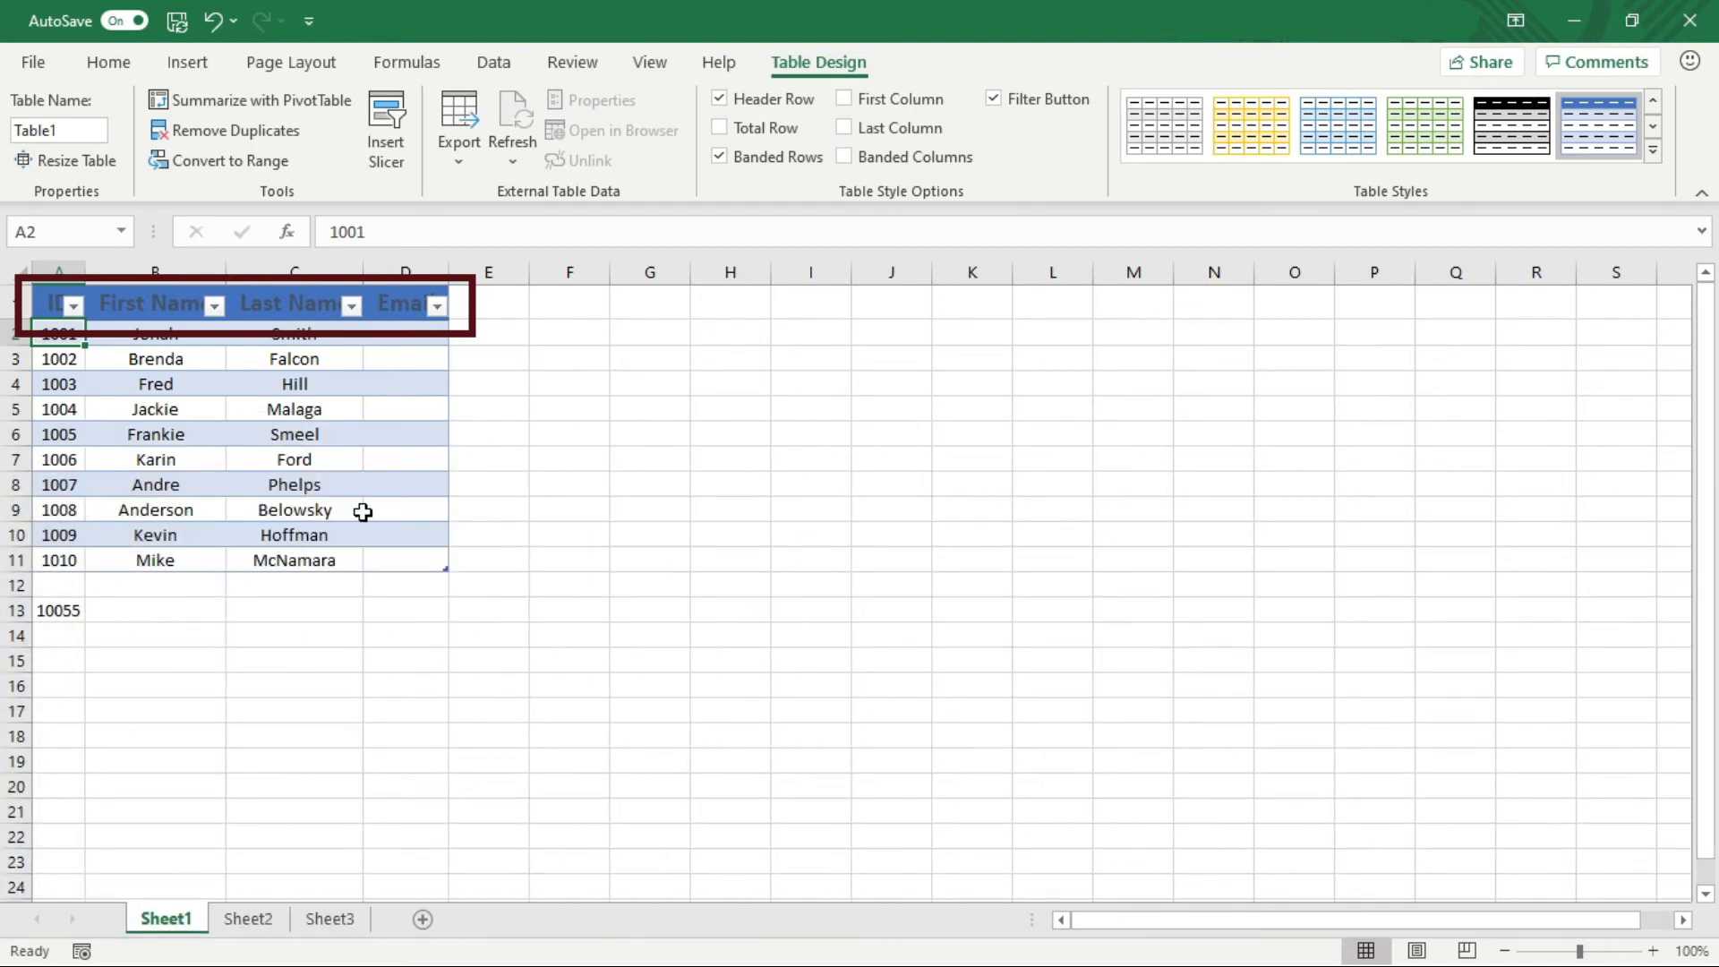
pyautogui.hotkey('ctrl', 'shift', 'l')
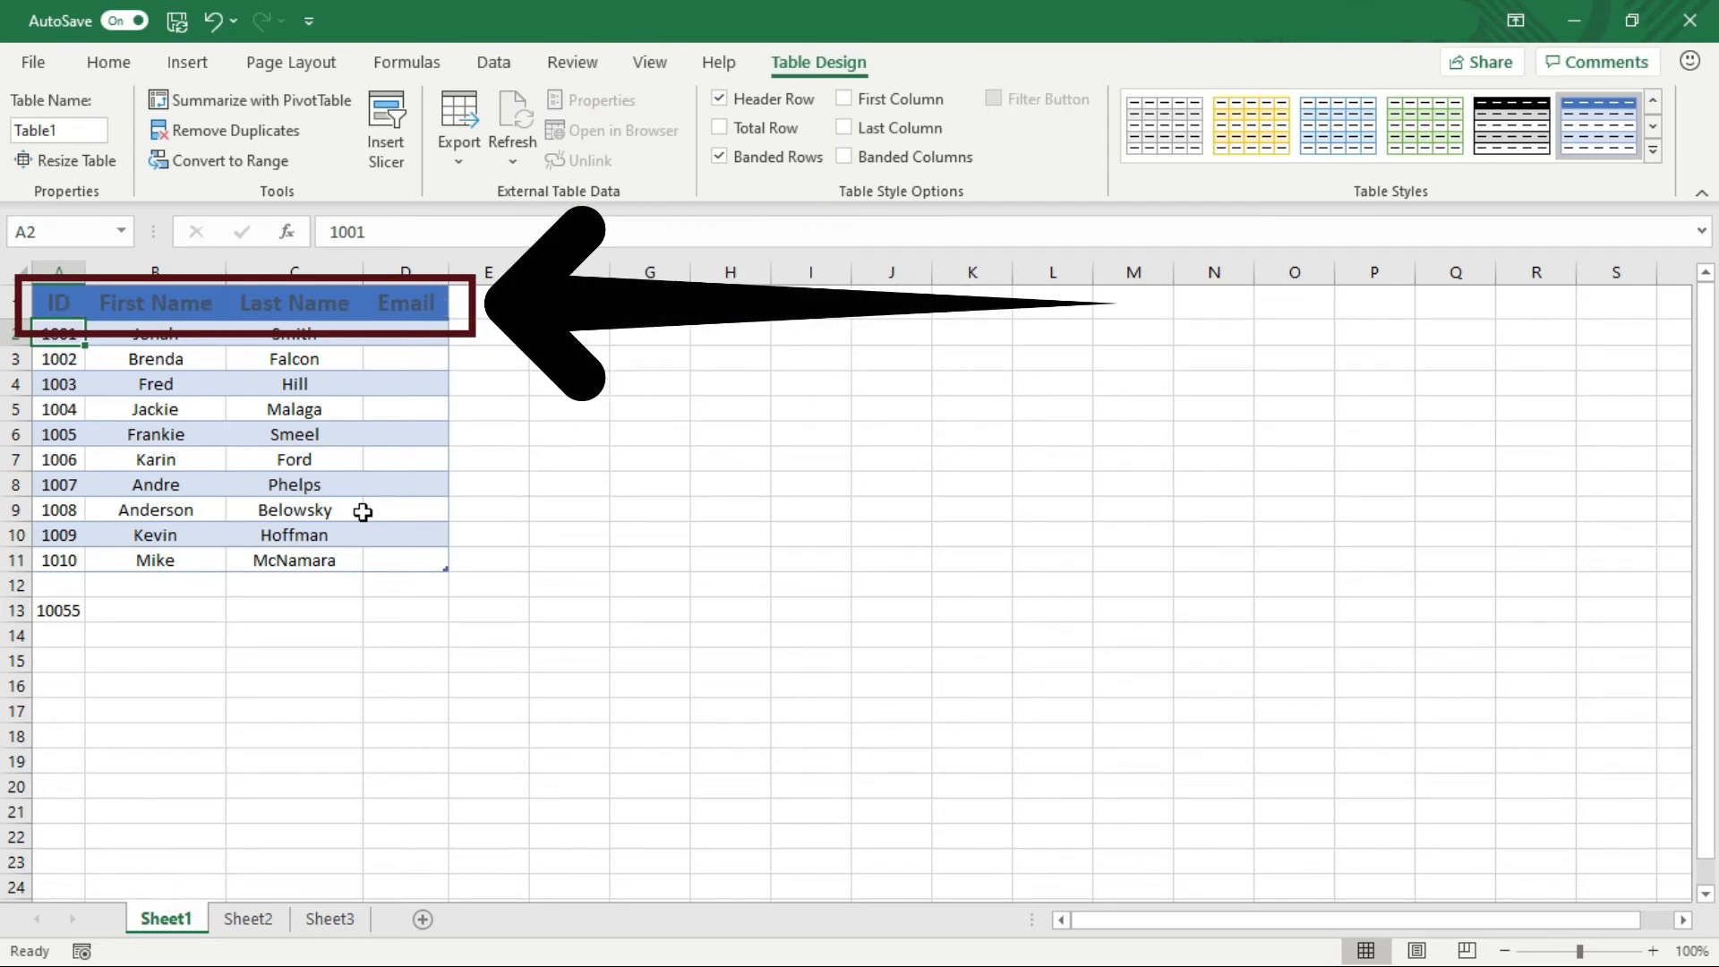
pyautogui.hotkey('ctrl', 'shift', 'l')
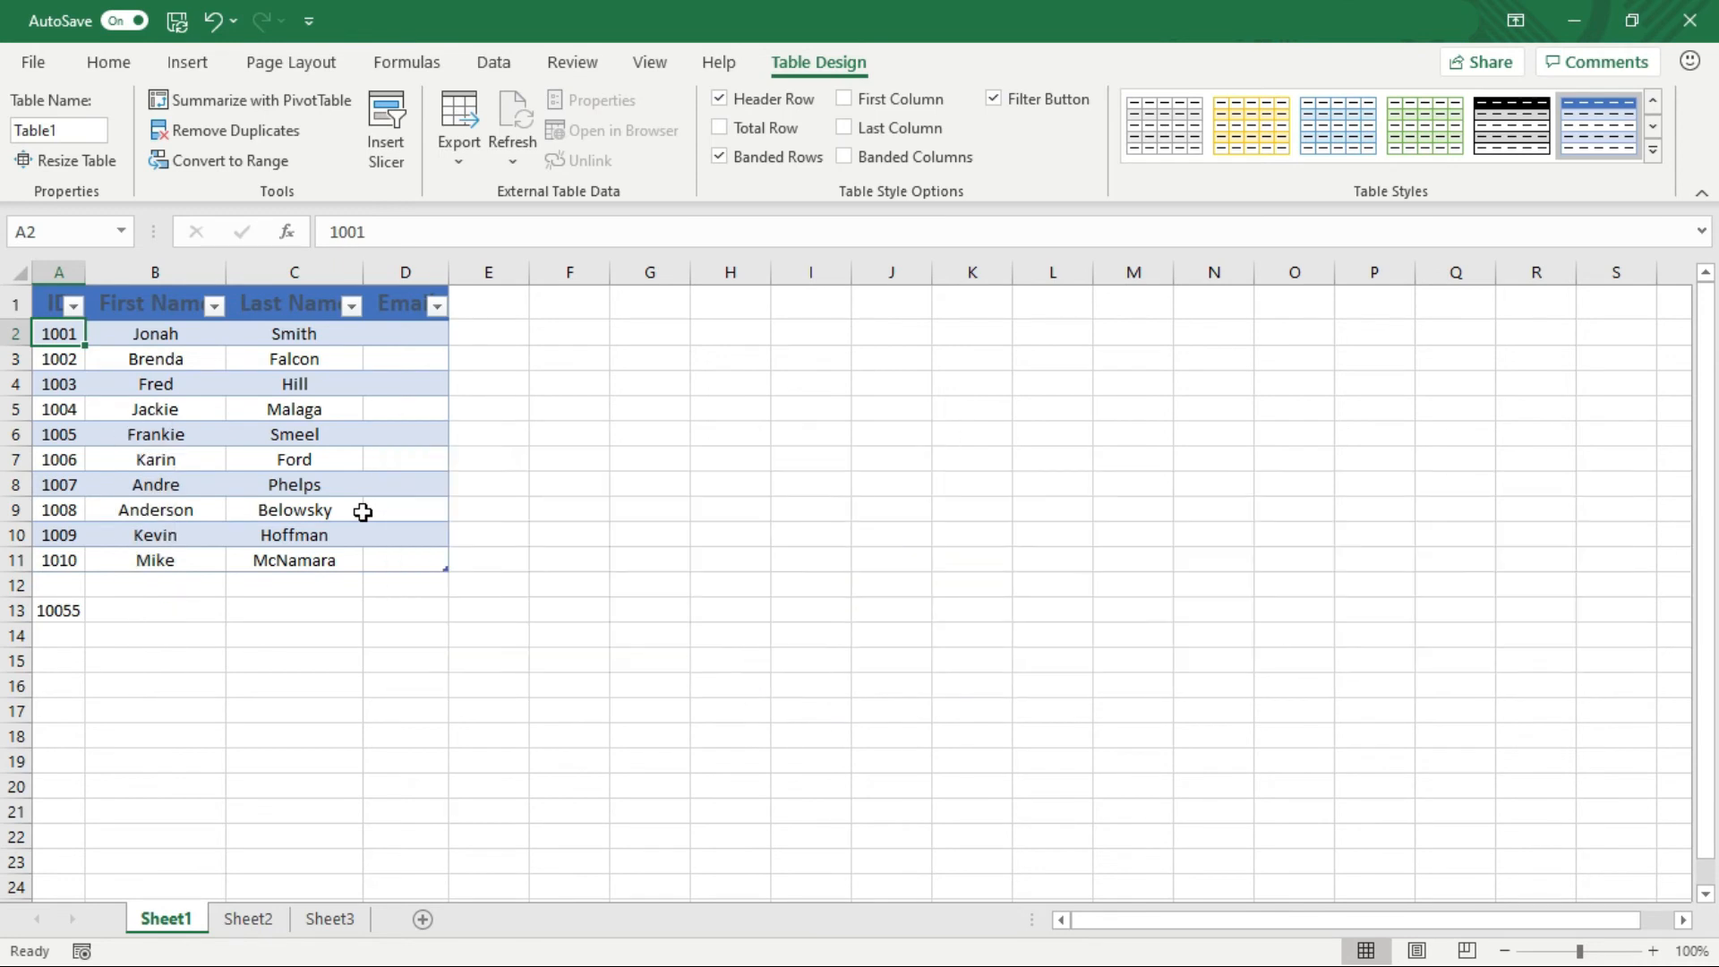
# Enter 'here is my first line', 'here is my second line', 'here is my third line' stacked in G6
pyautogui.click(660, 444)
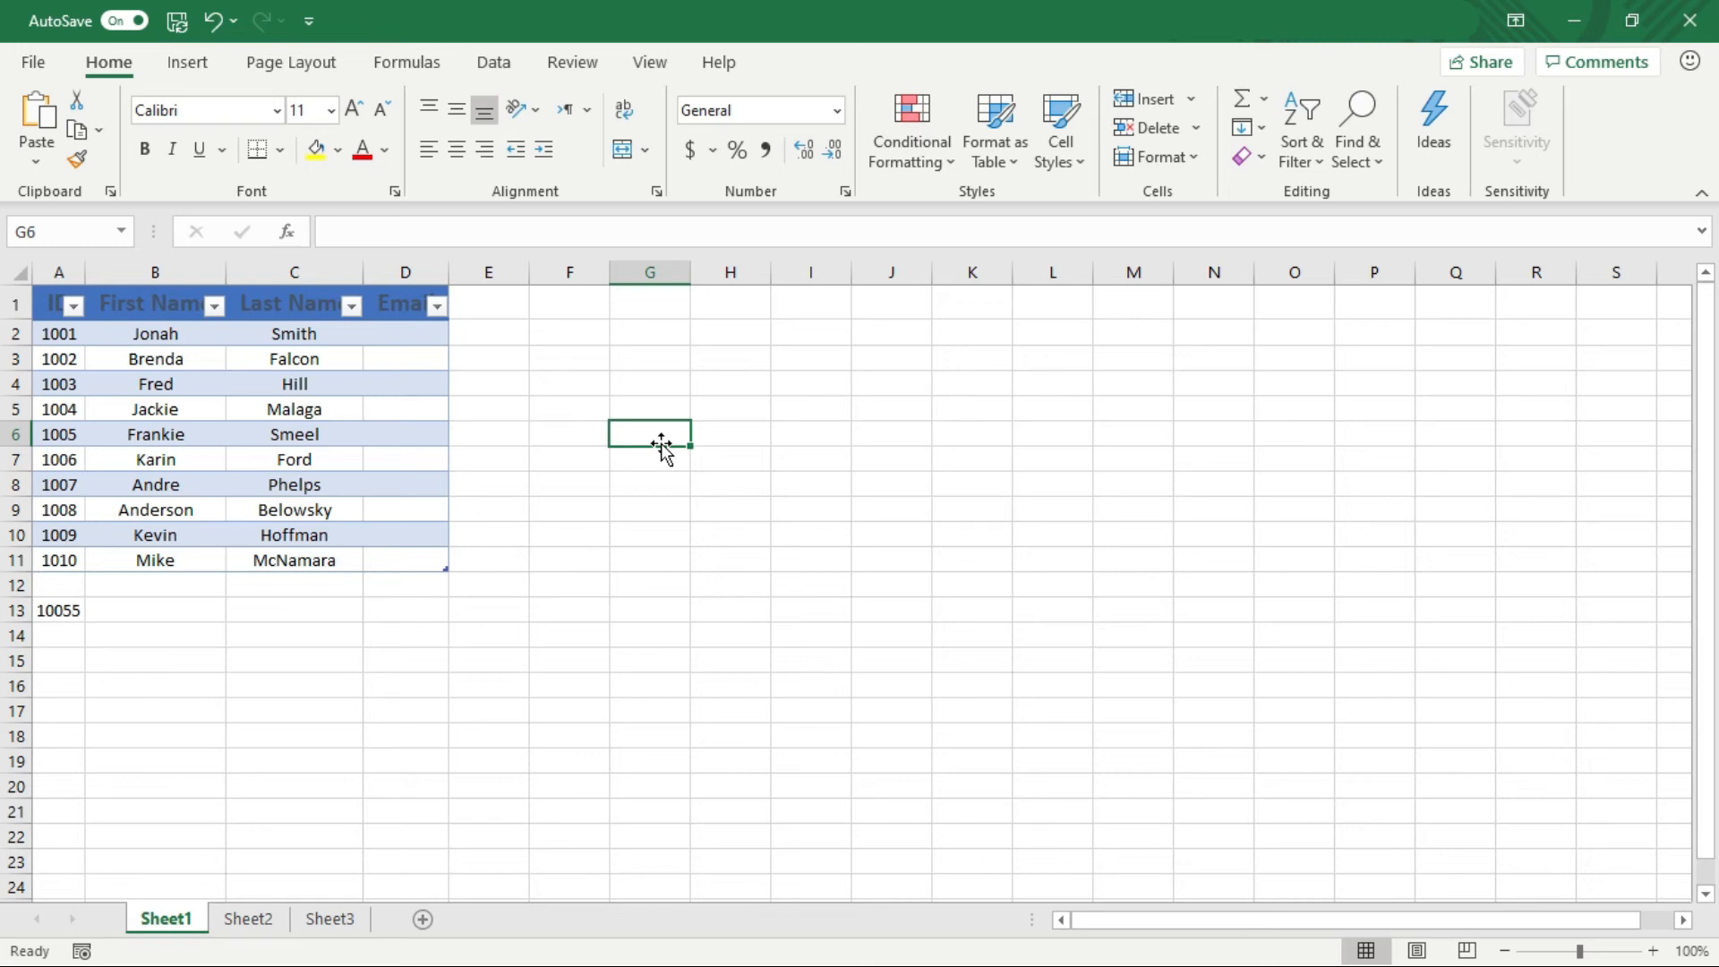
pyautogui.doubleClick(645, 434)
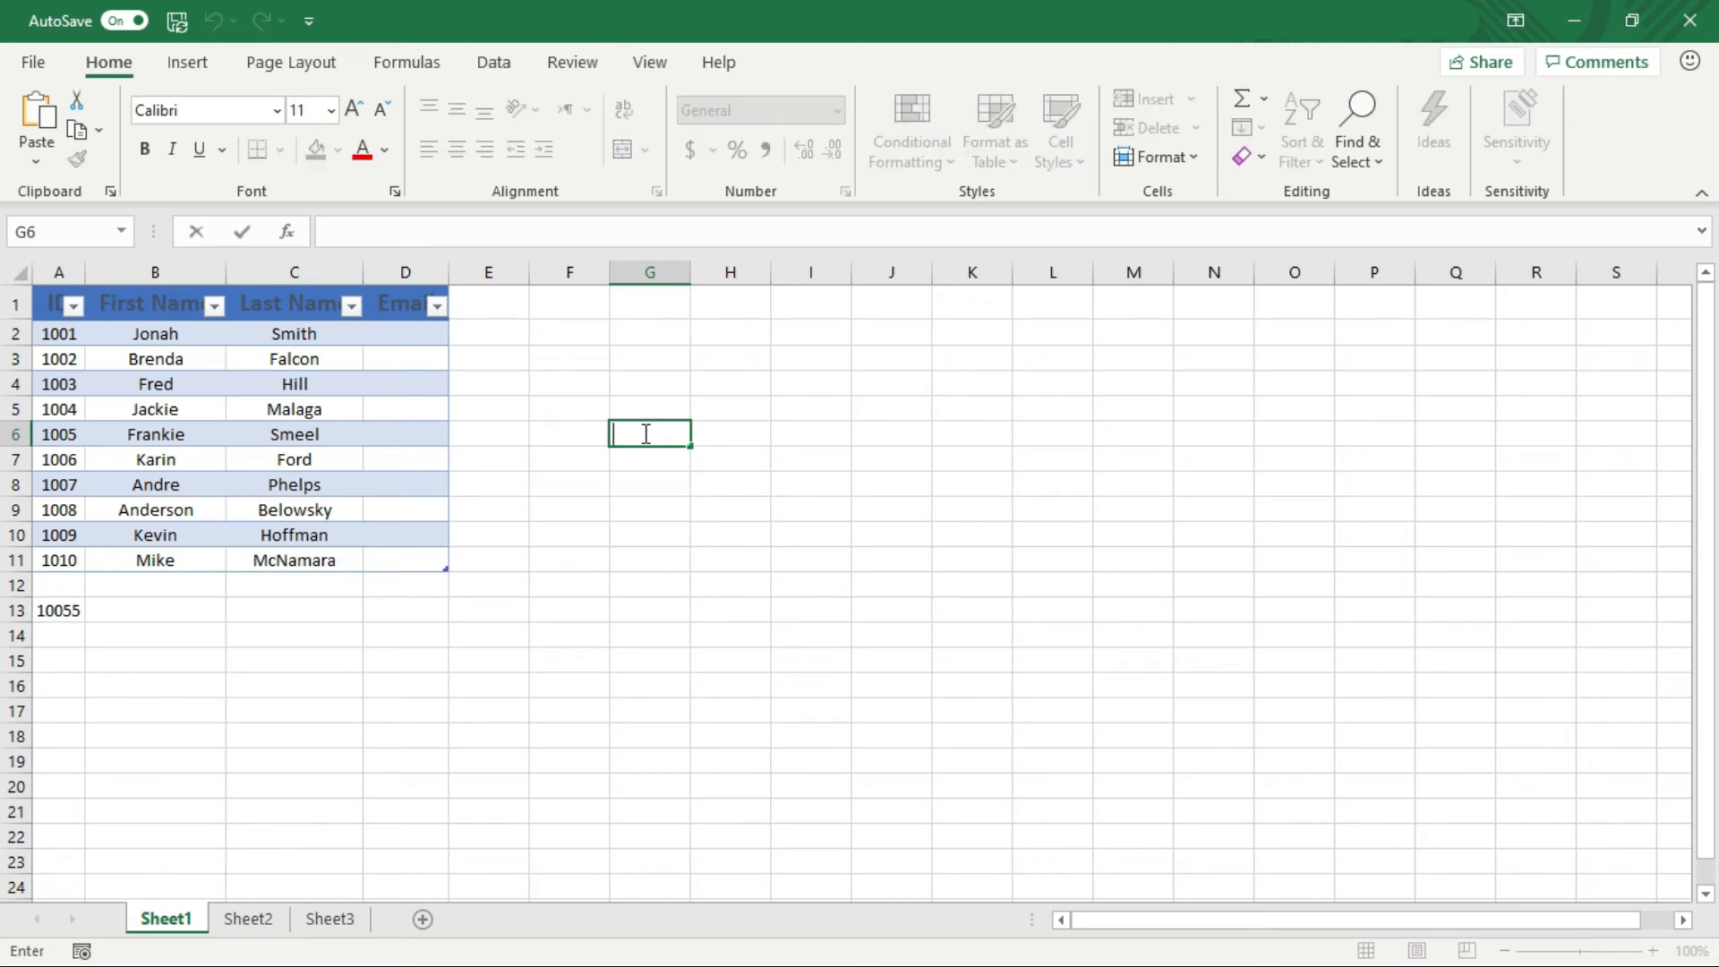
pyautogui.write('here is my firs')
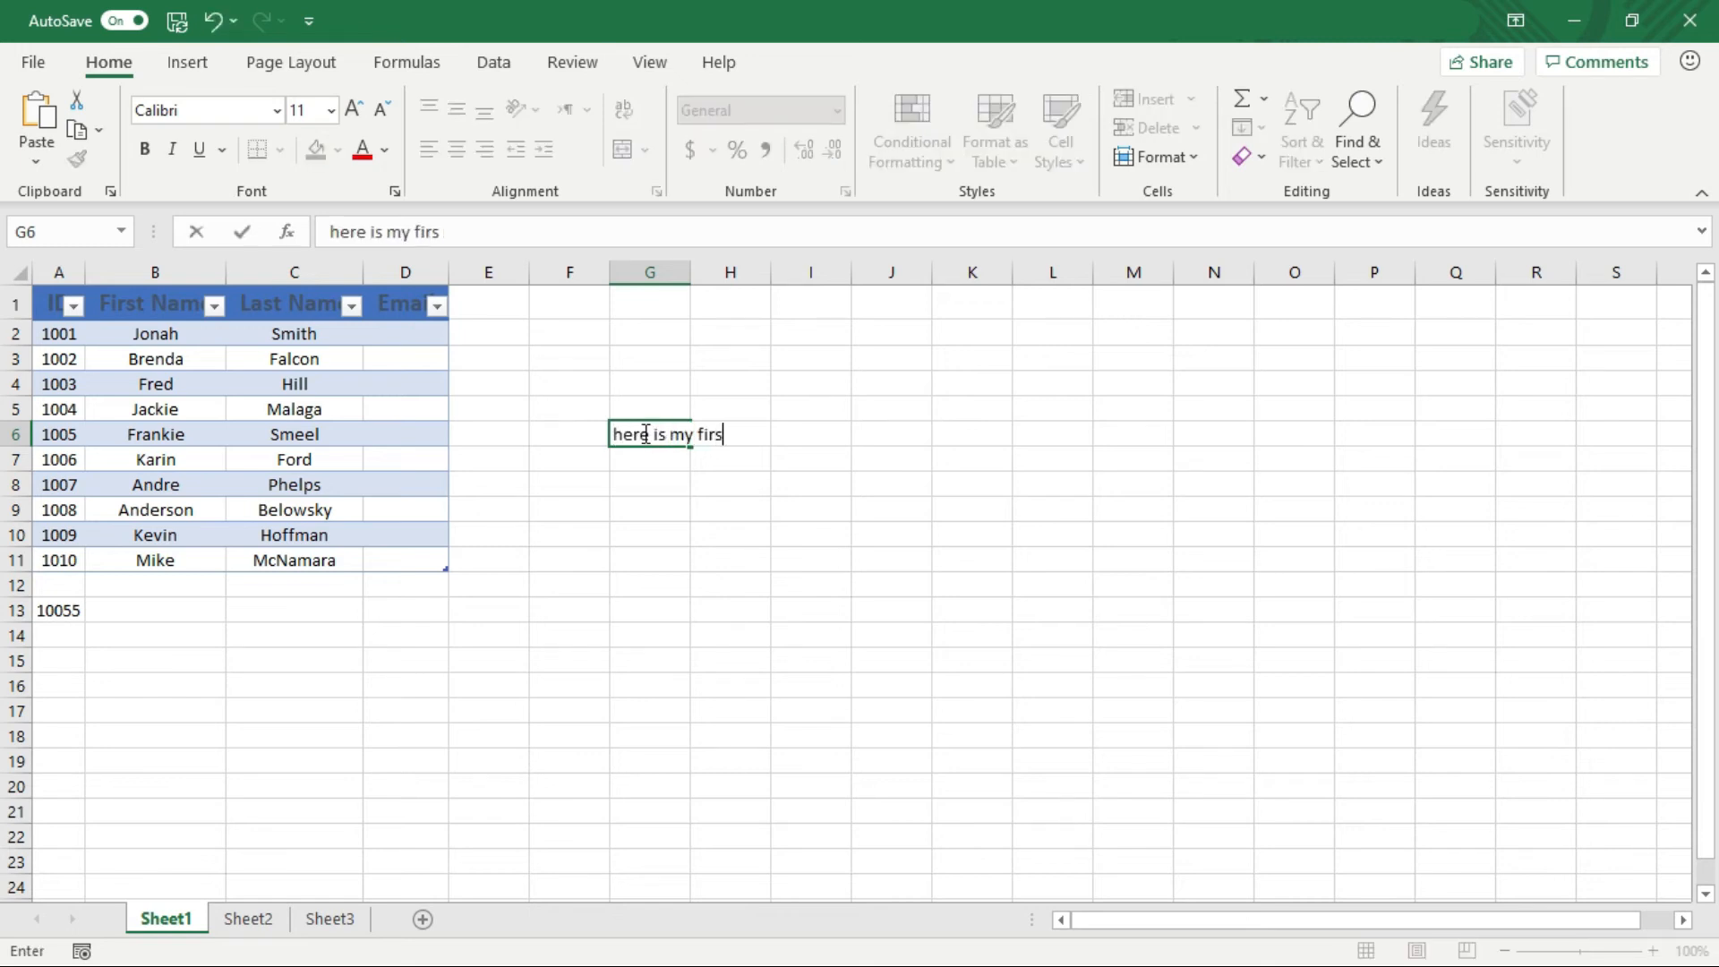
pyautogui.write('t line')
pyautogui.press('alt')
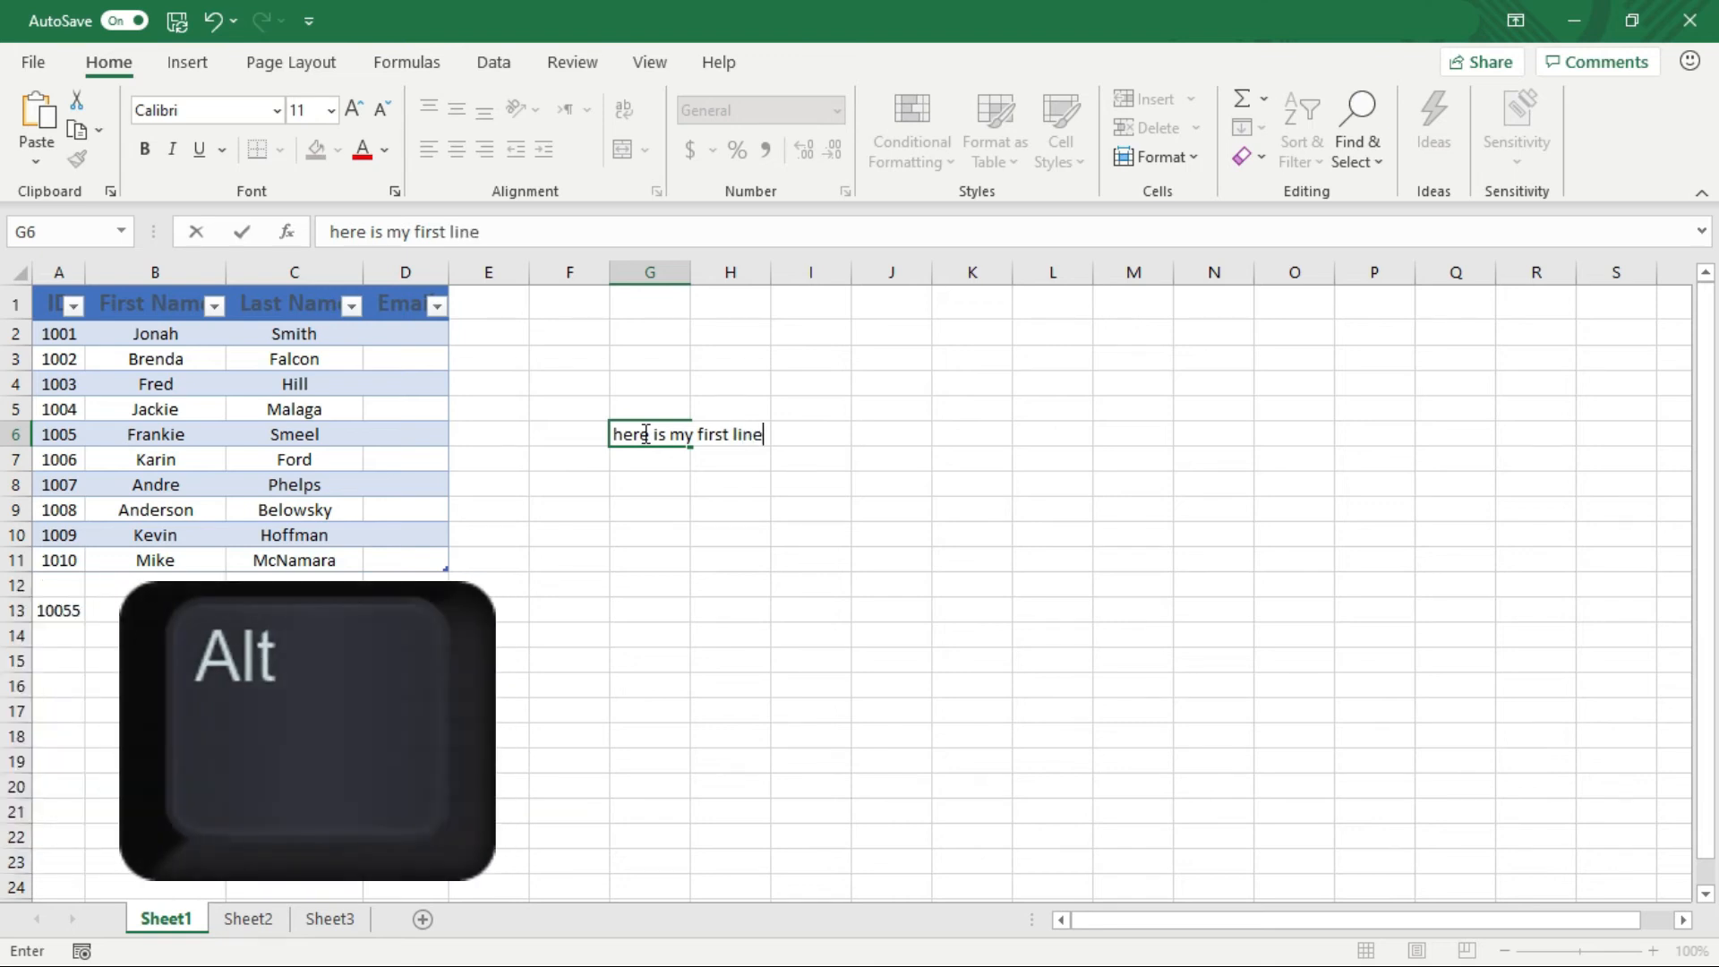
pyautogui.hotkey('alt', 'Return')
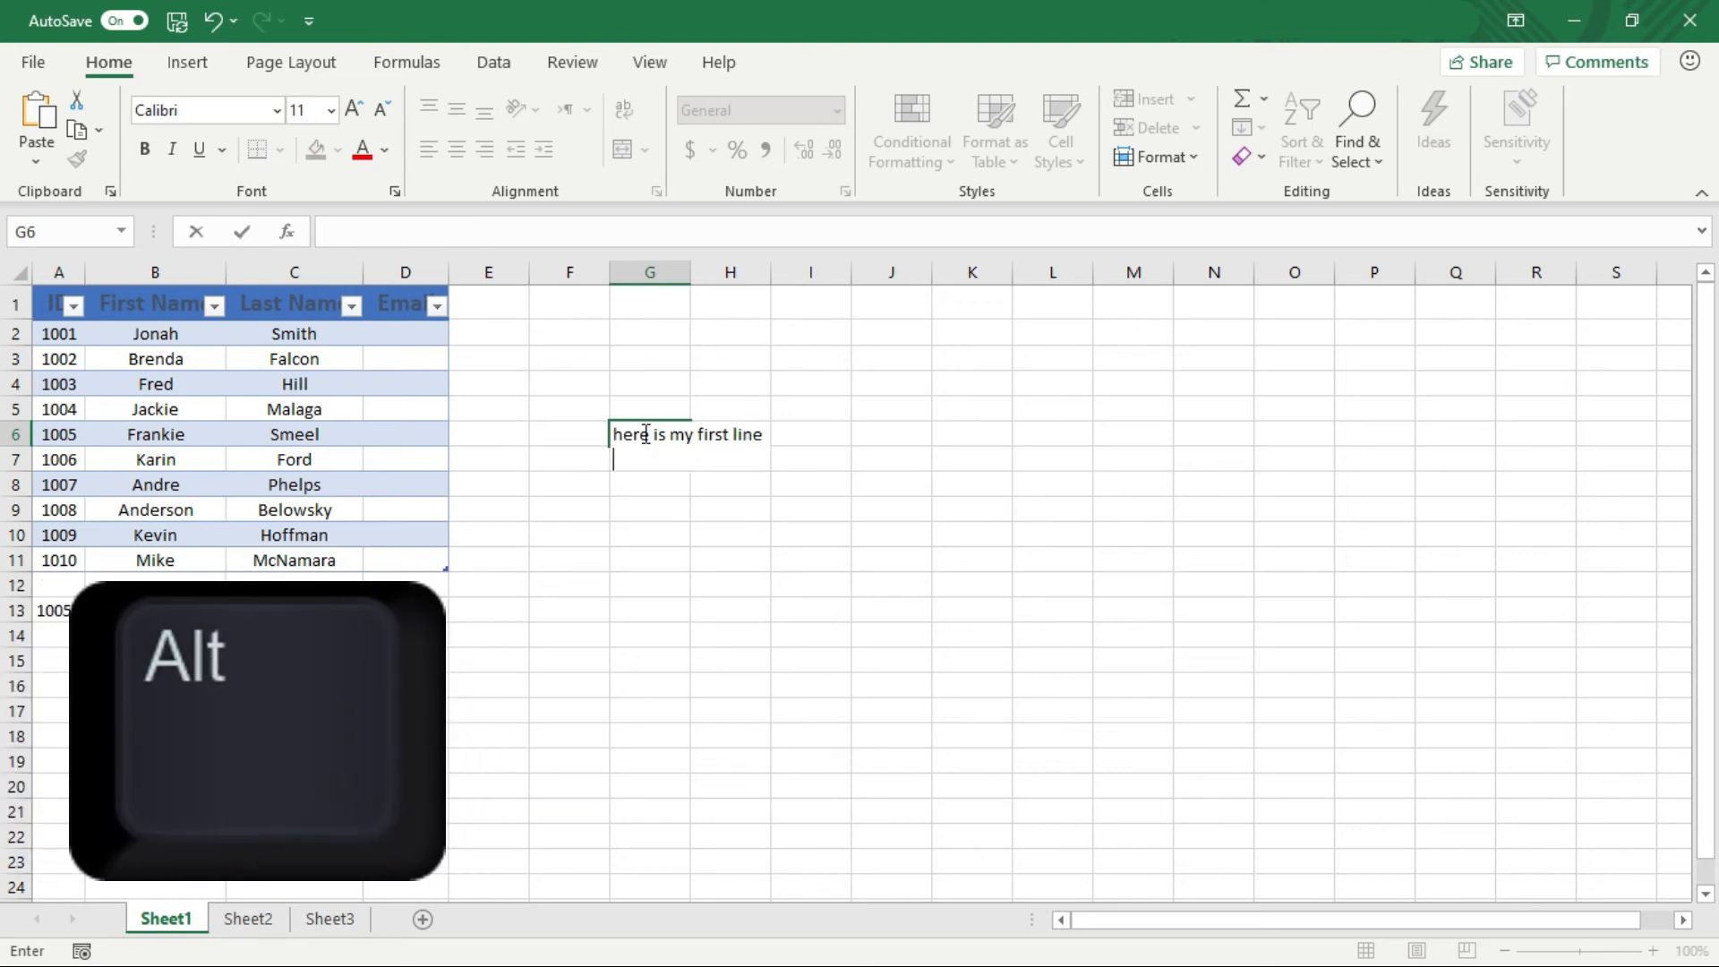
pyautogui.write('here is my second line')
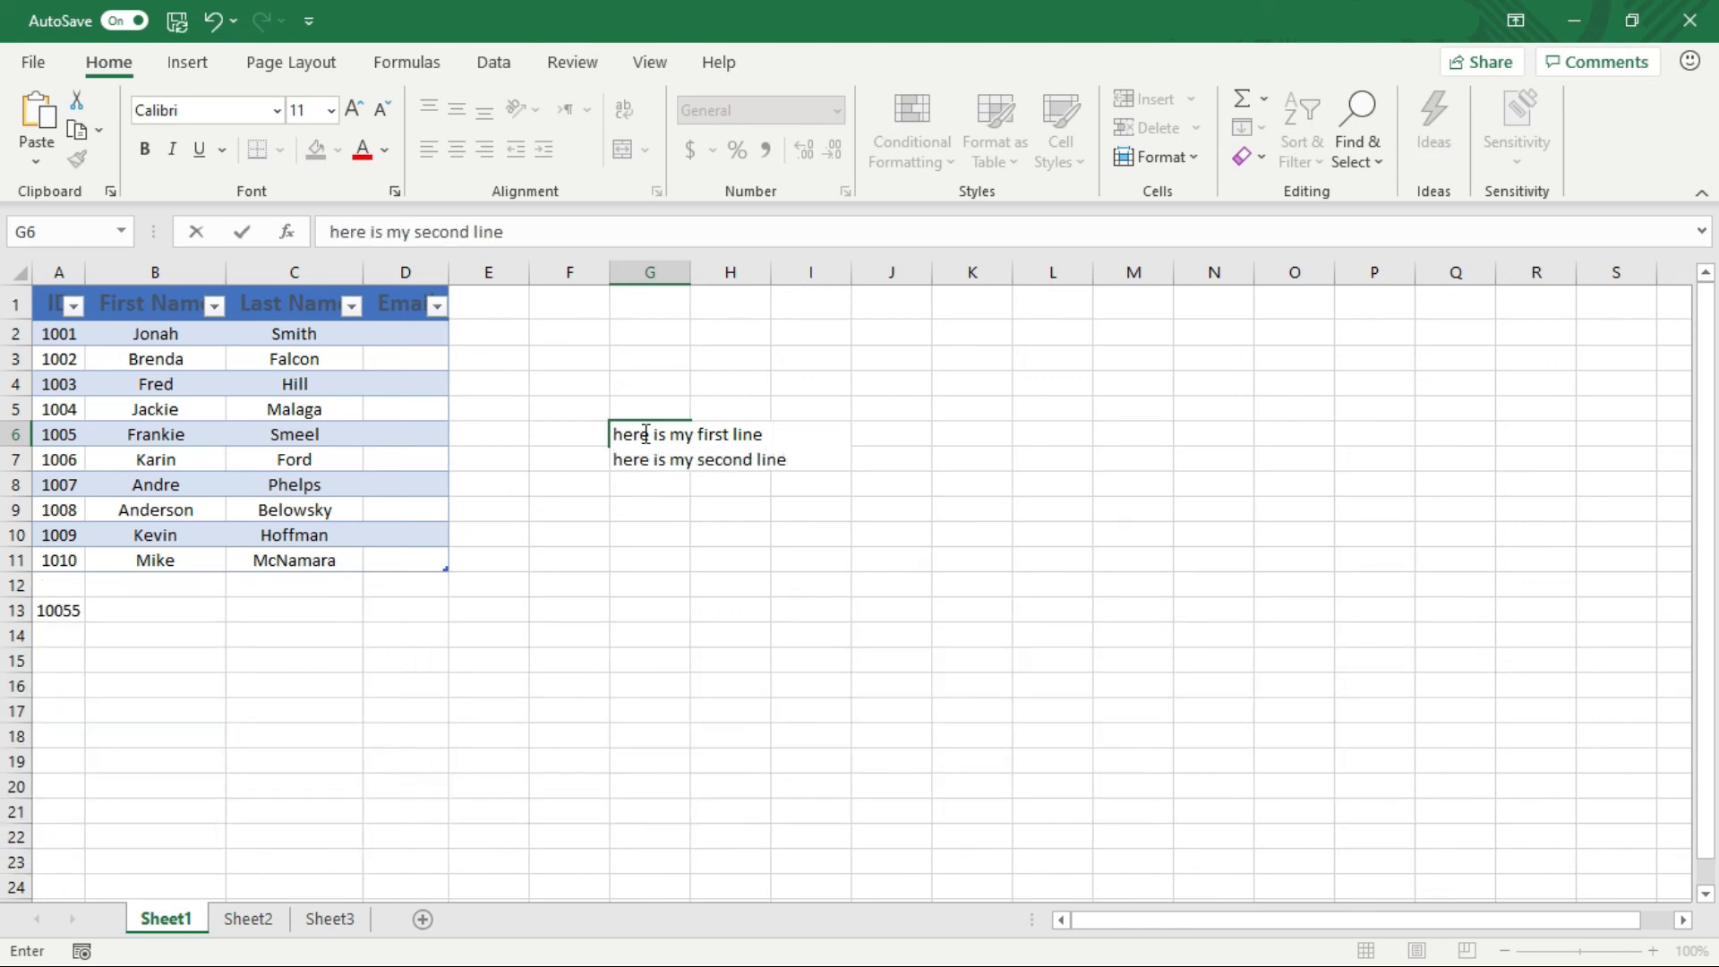
pyautogui.hotkey('alt', 'Return')
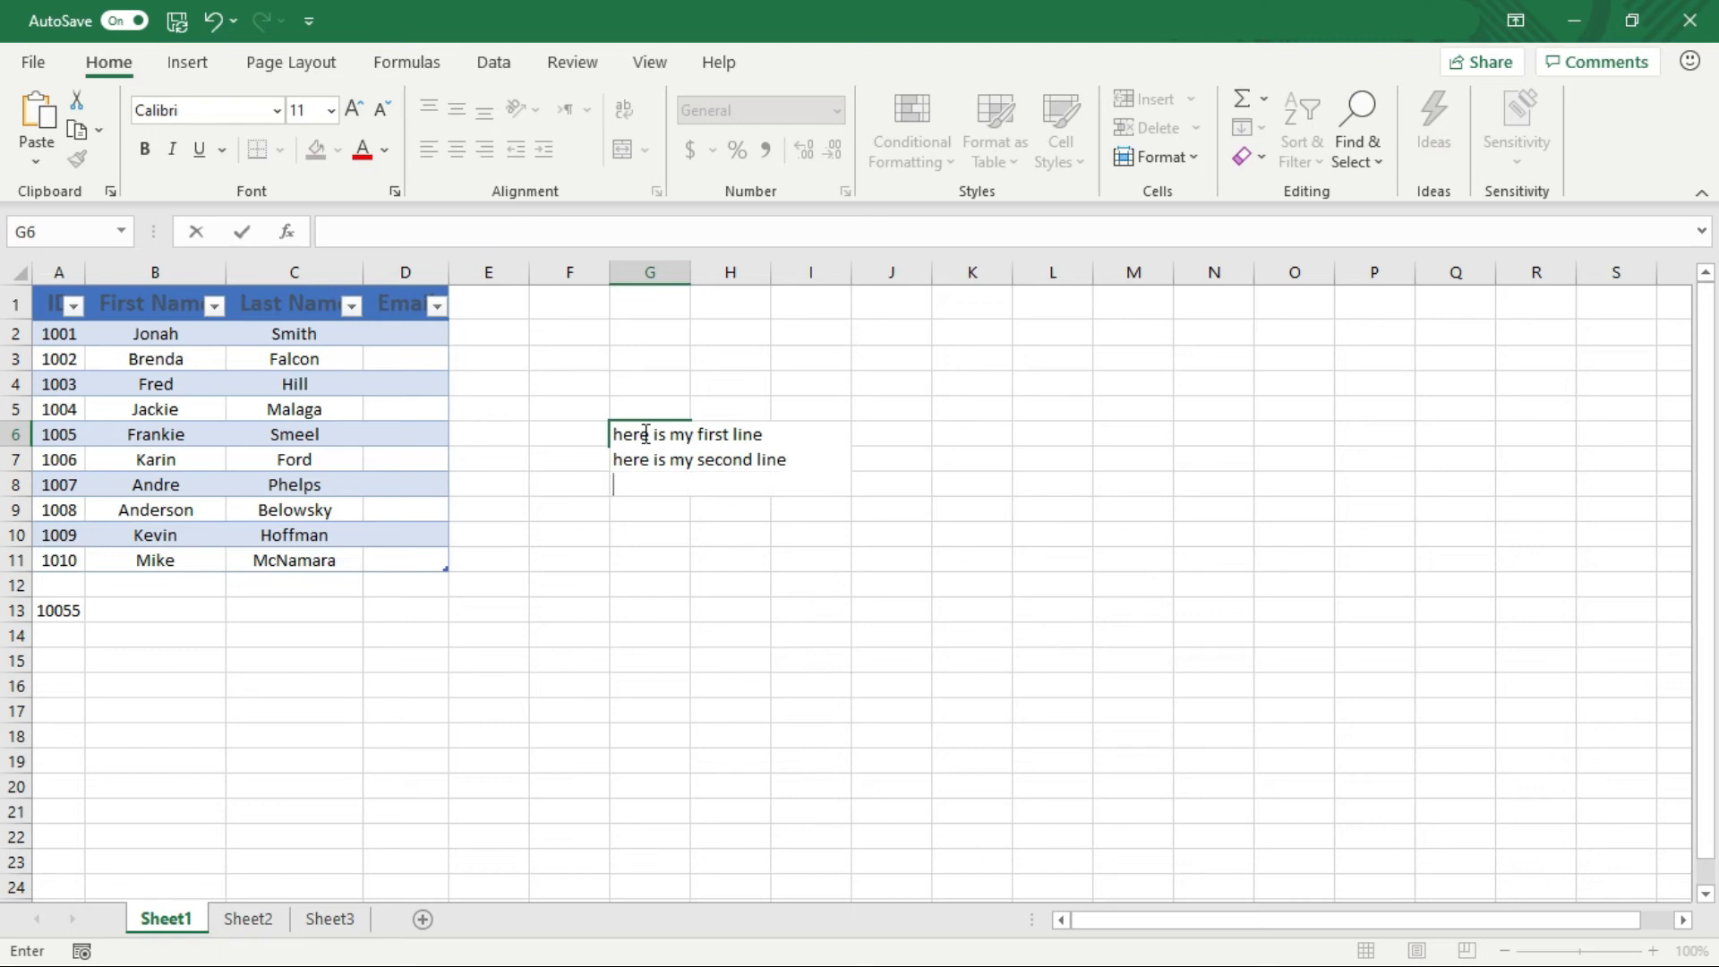
pyautogui.write('here is my third line')
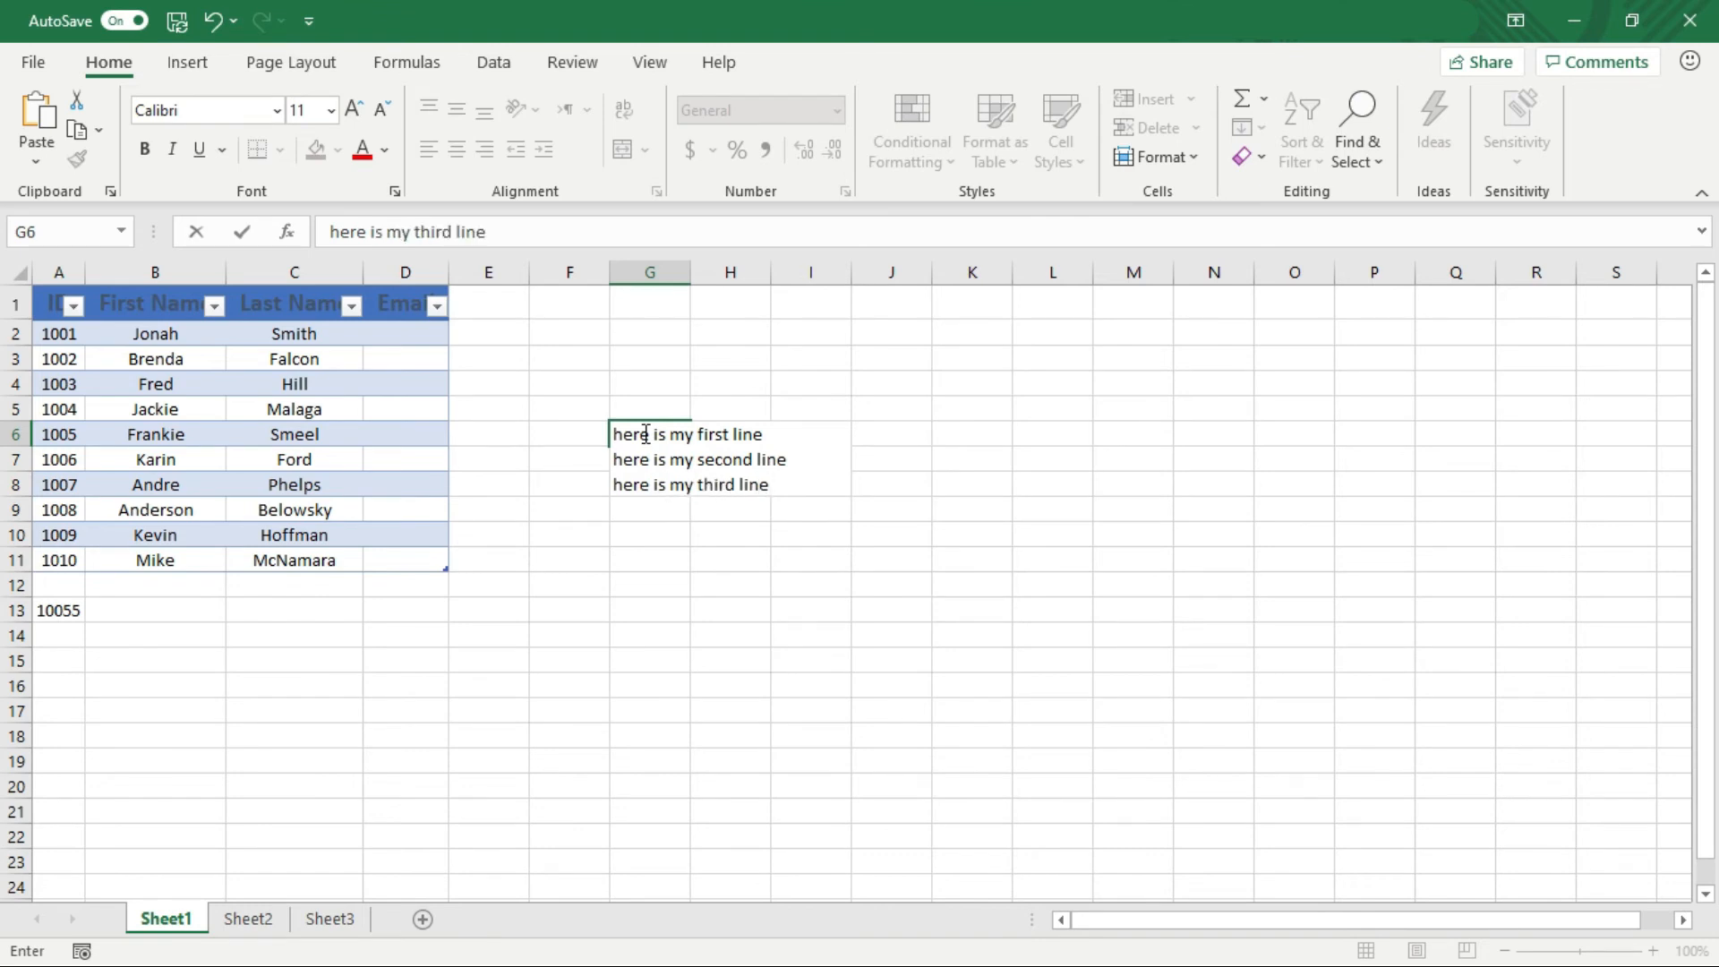
pyautogui.press('Return')
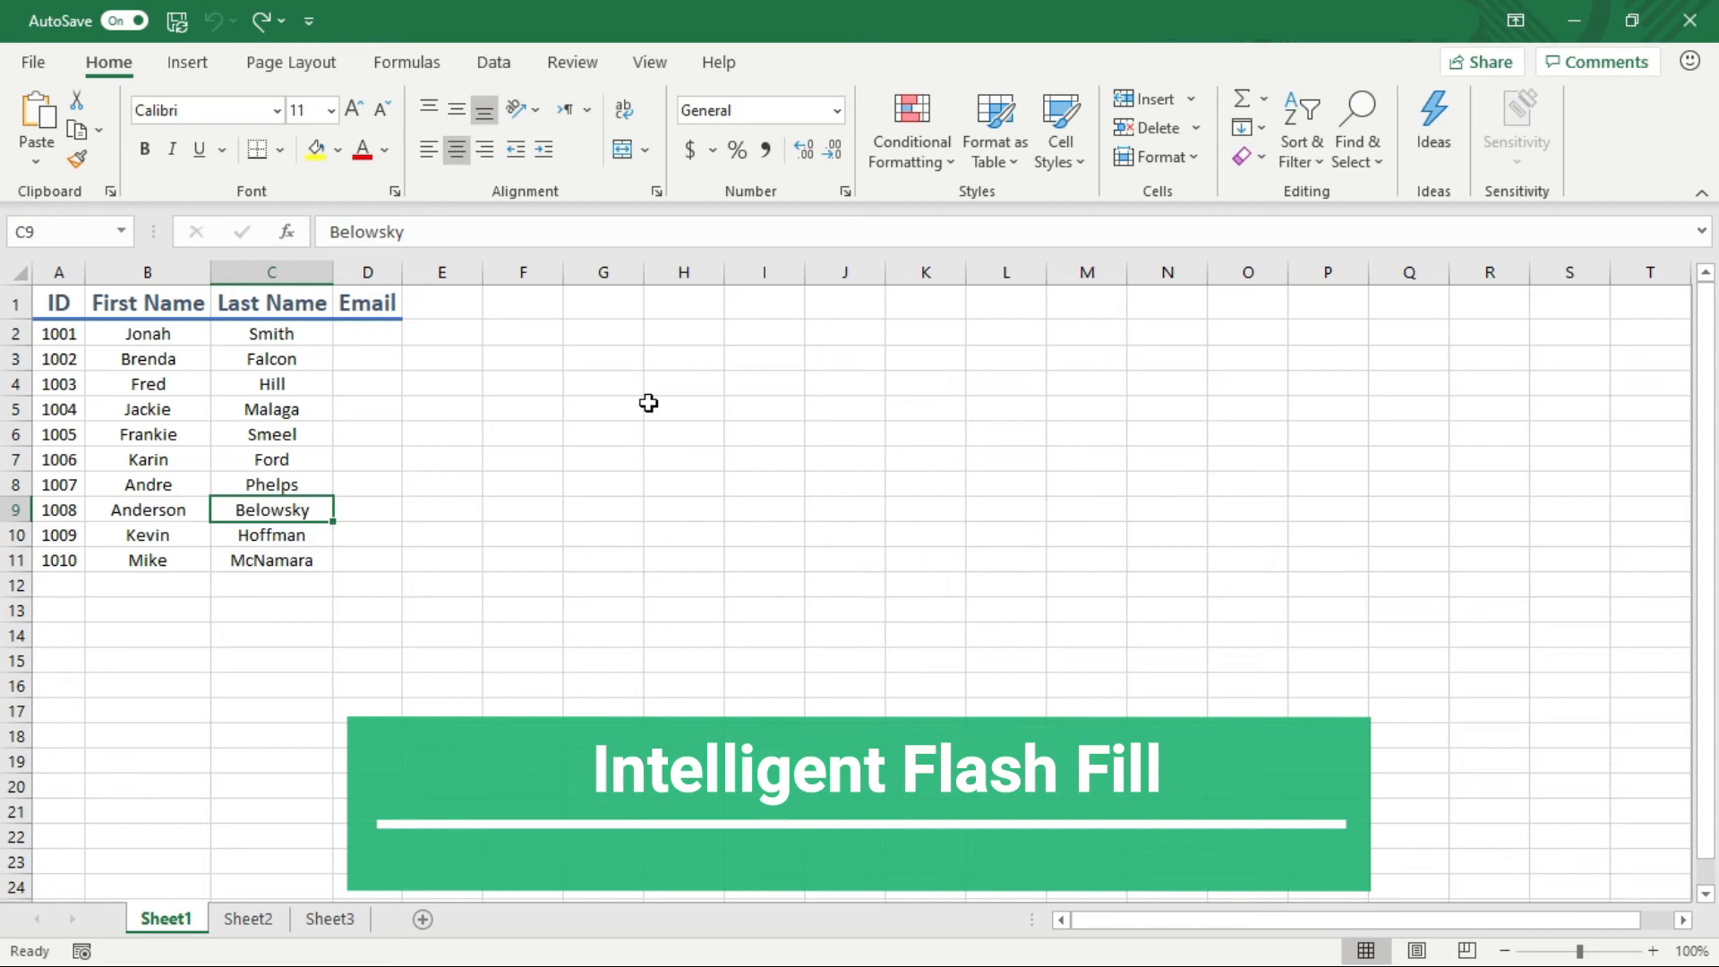
pyautogui.press('Right')
pyautogui.press('Up')
pyautogui.press('Up')
pyautogui.press('Up')
pyautogui.press('Up')
pyautogui.press('Up')
pyautogui.press('Up')
pyautogui.press('Up')
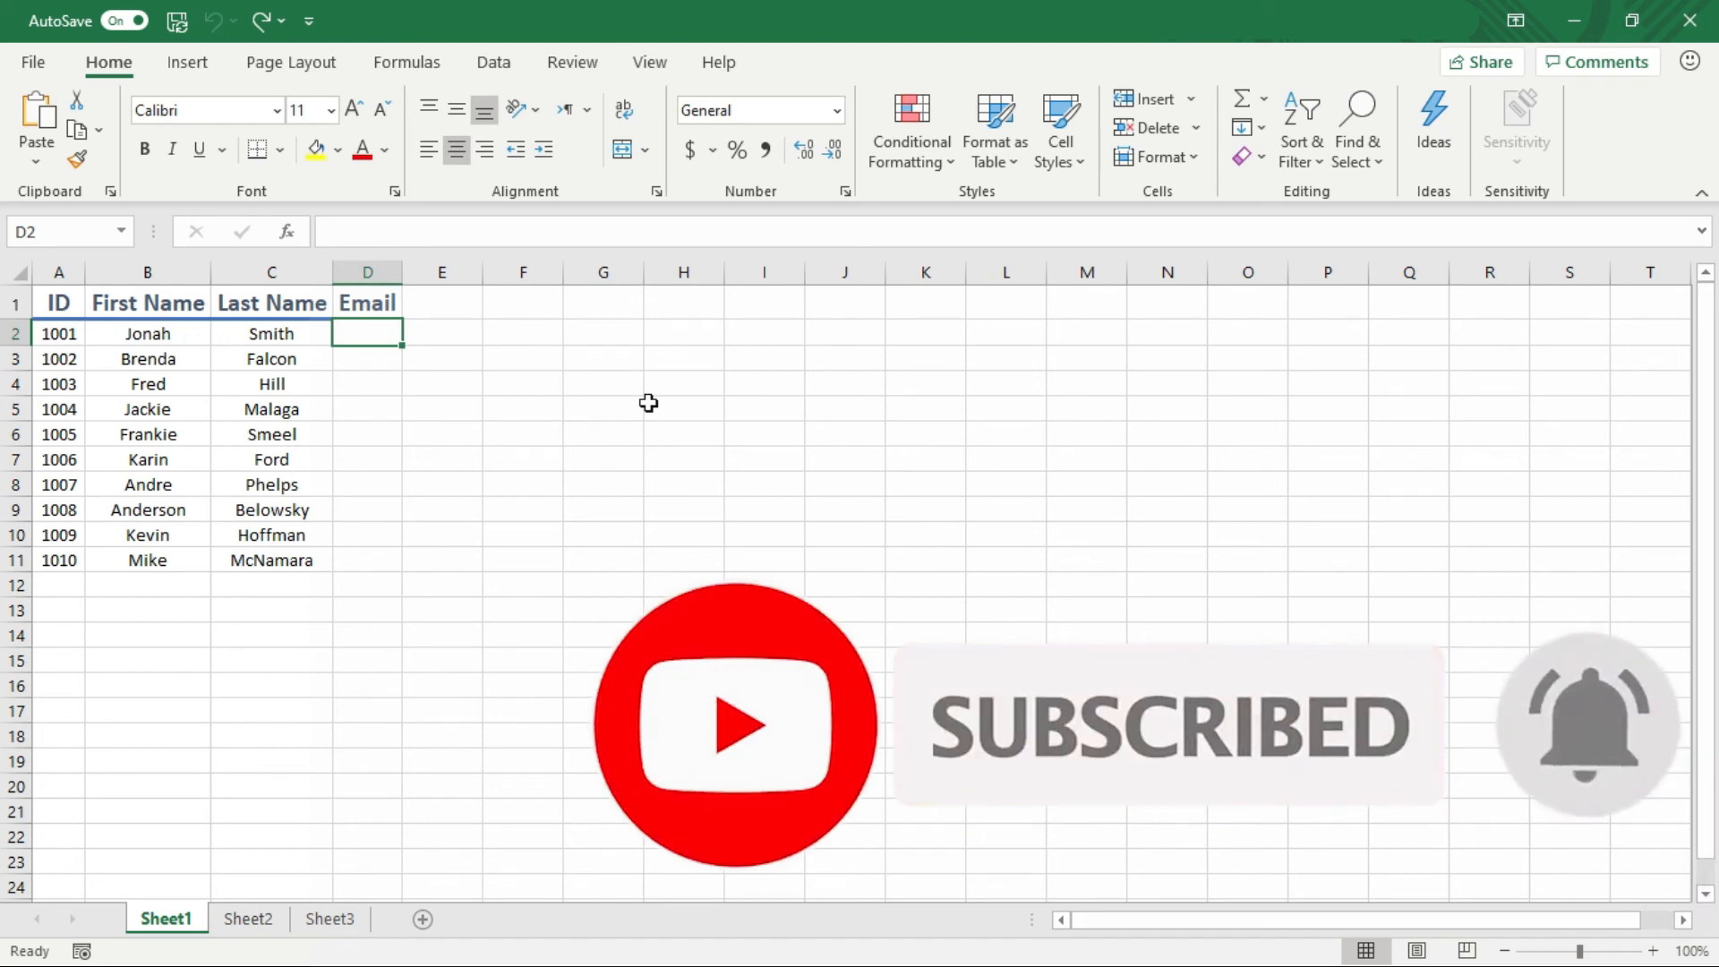
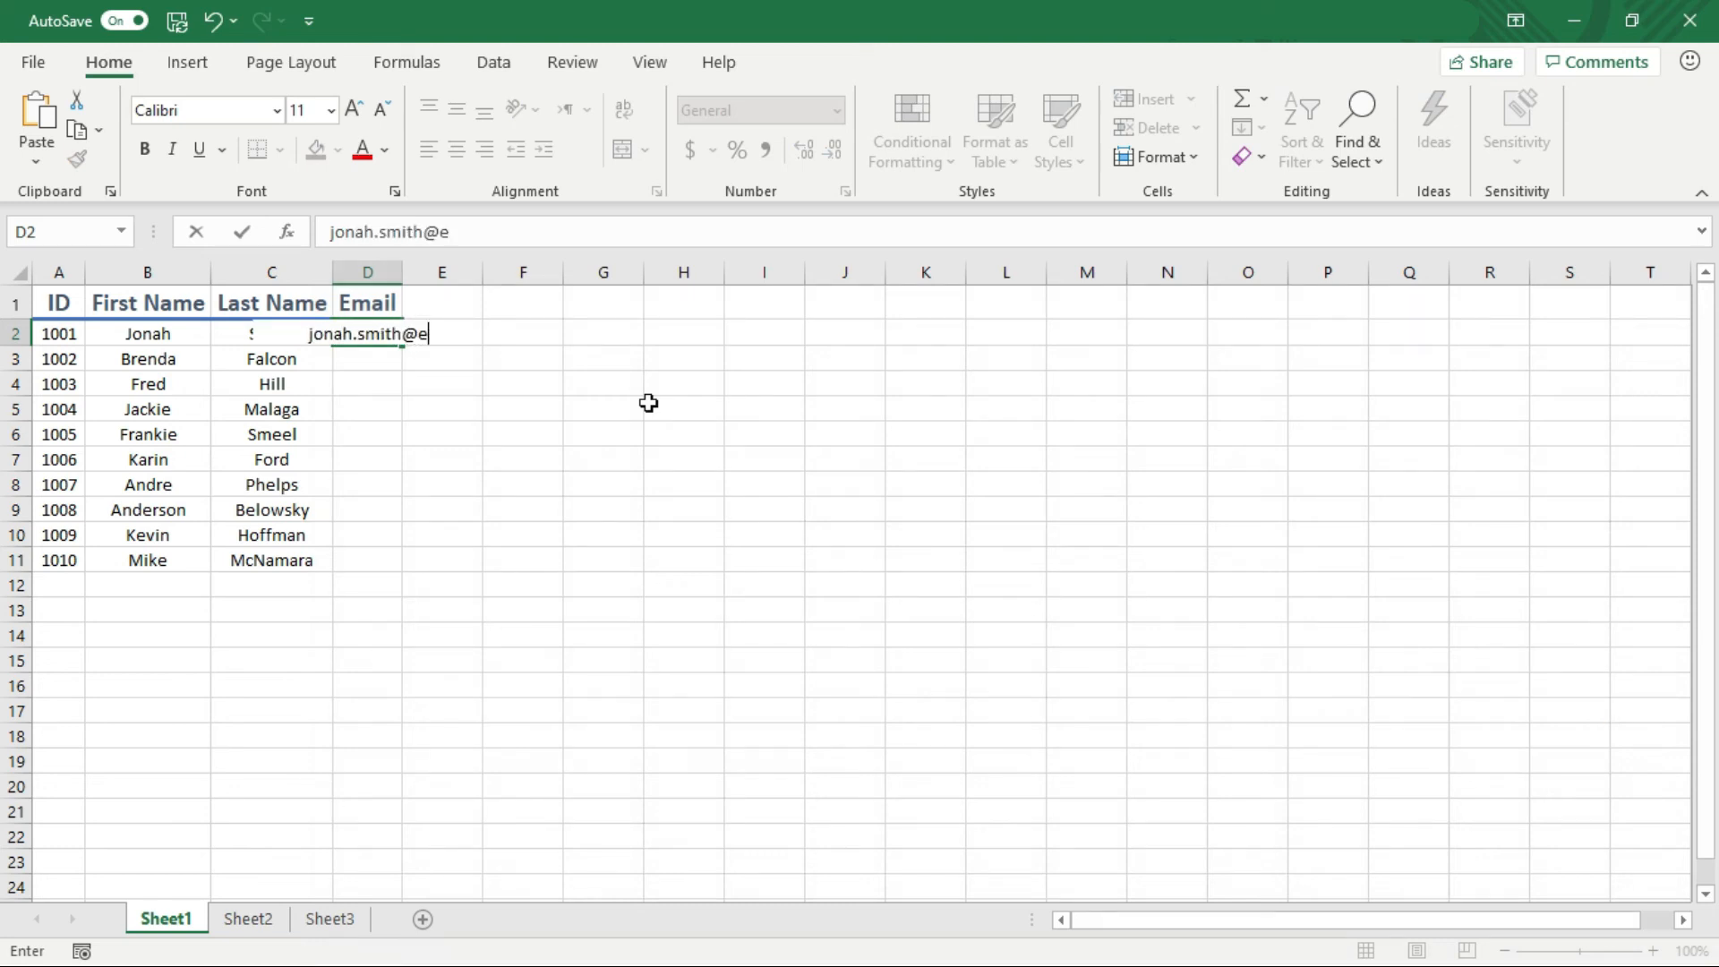
pyautogui.press('Return')
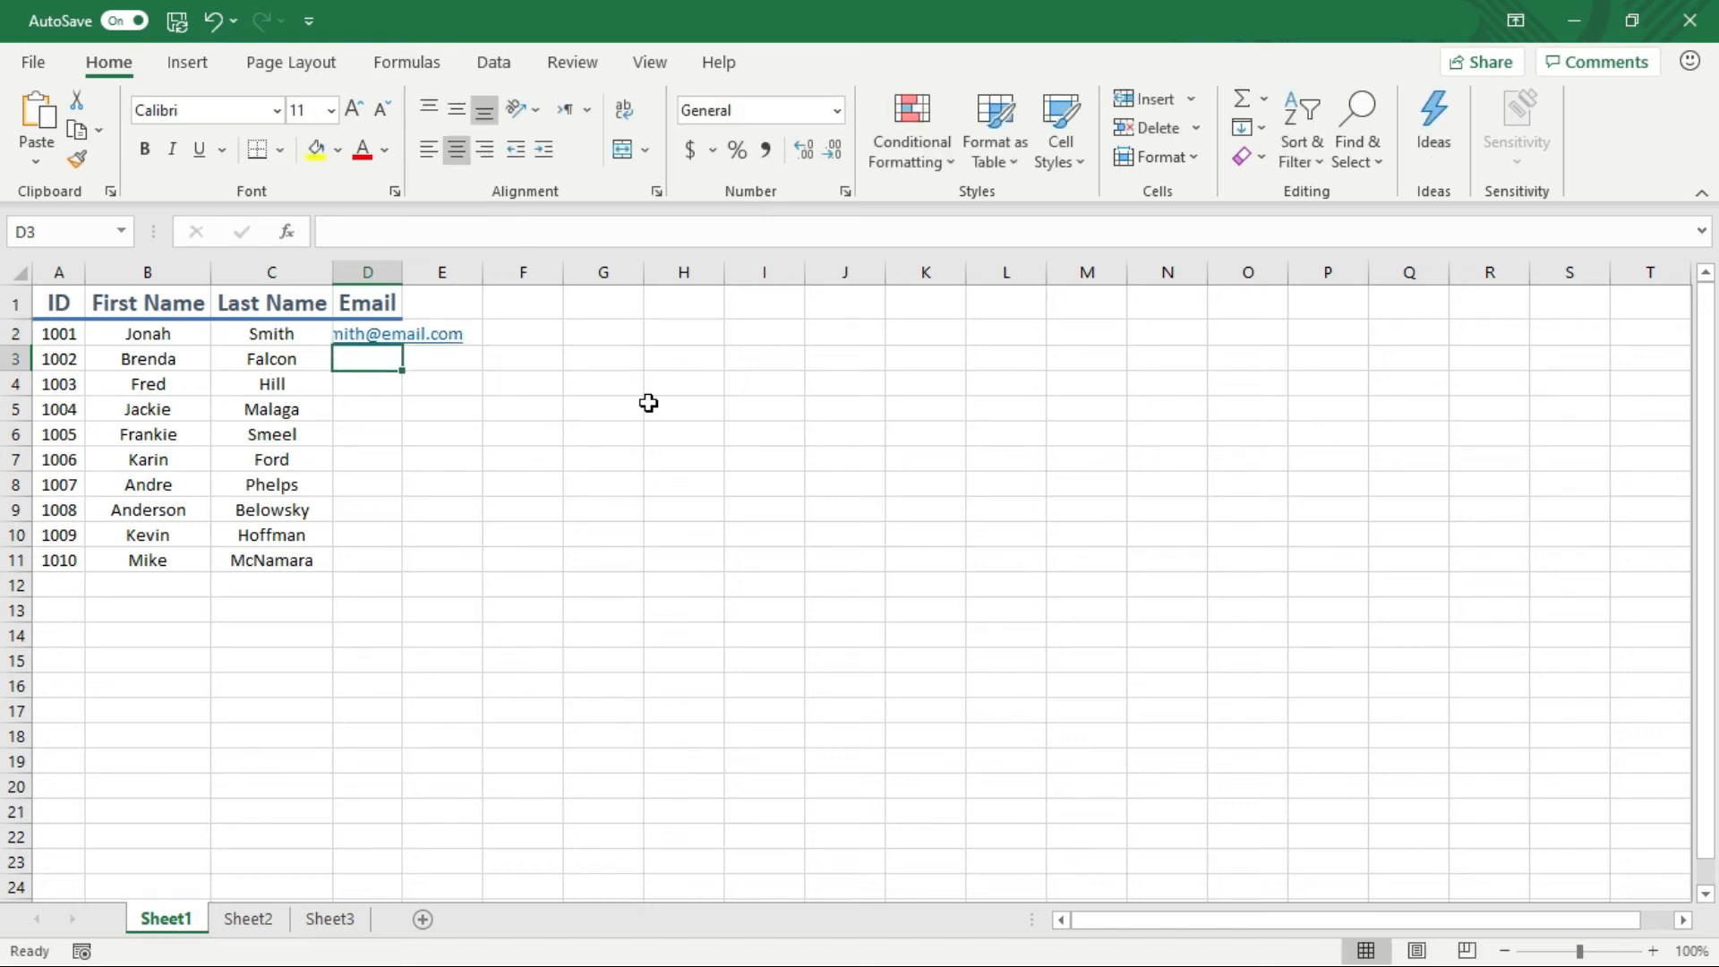
pyautogui.hotkey('ctrl', 'e')
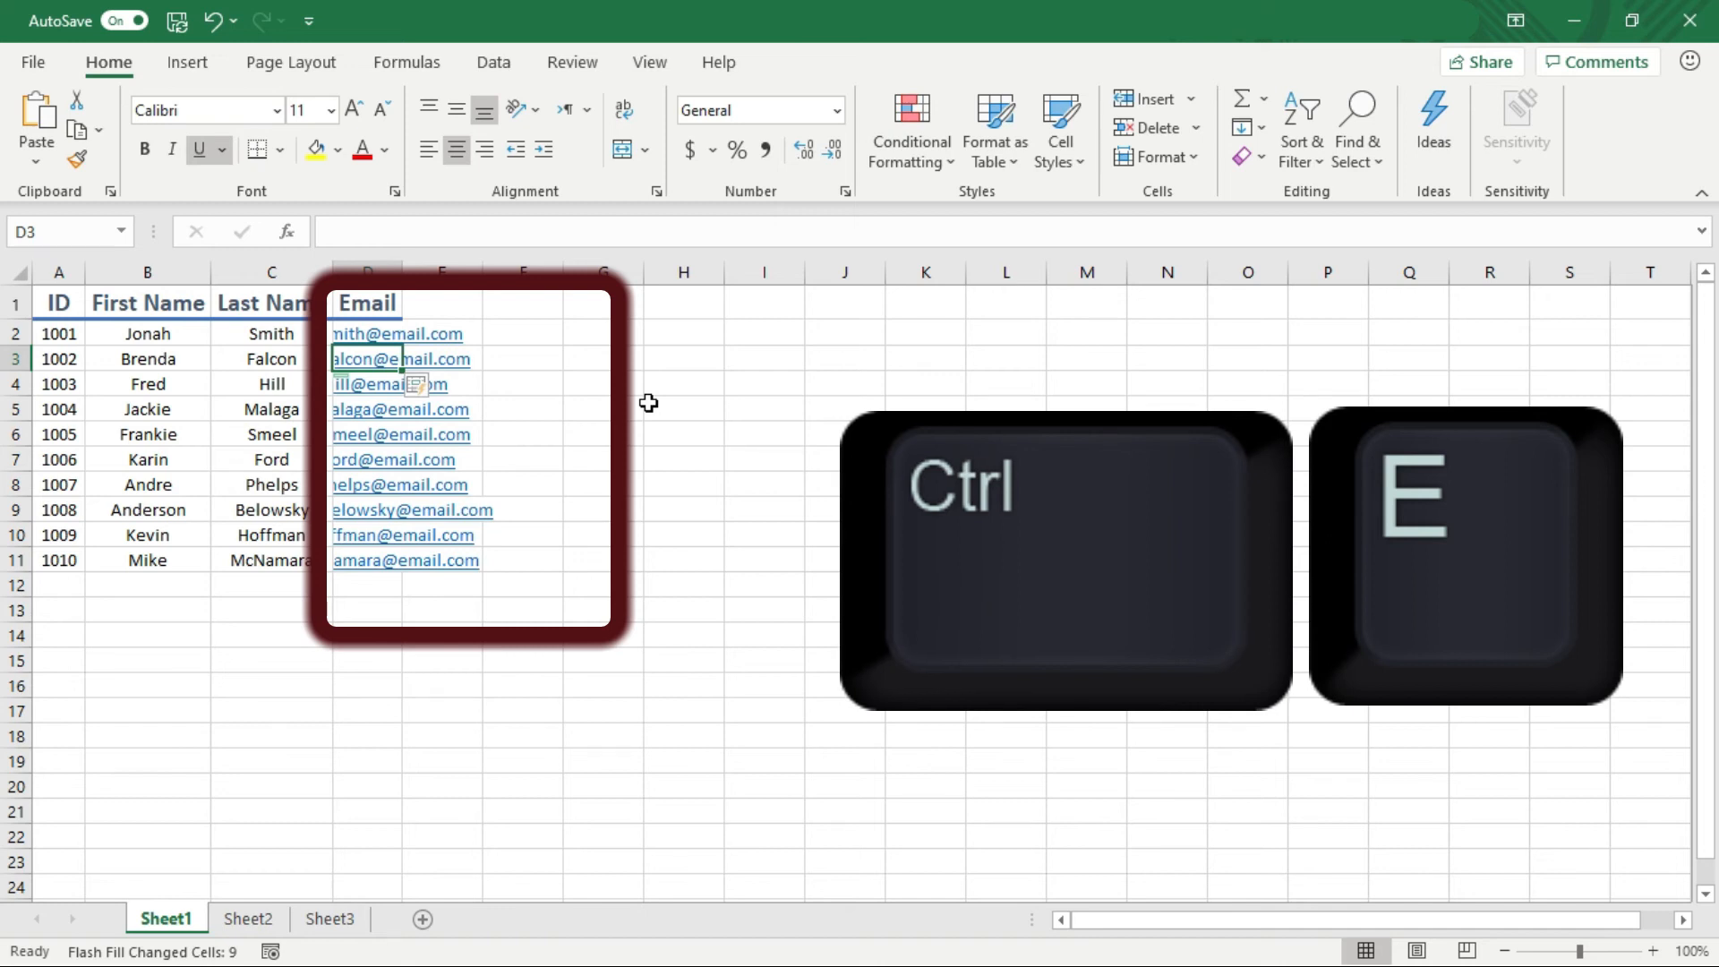
# Autofit column D to the email addresses and move to cell D14
pyautogui.doubleClick(405, 267)
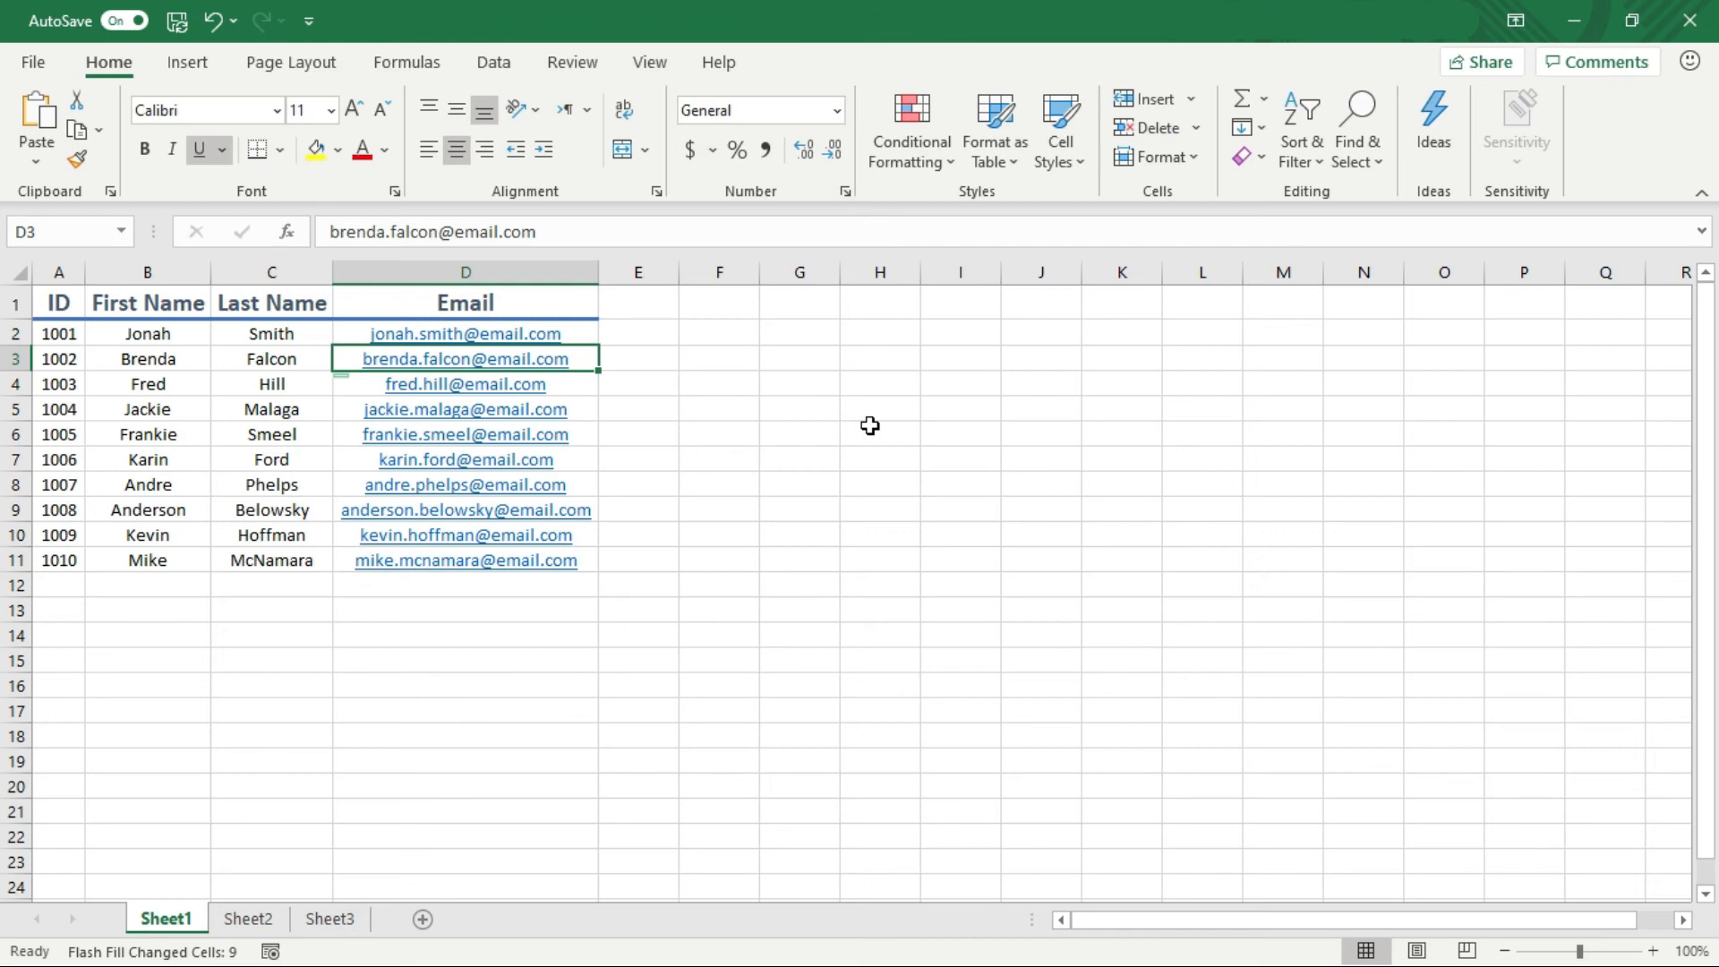
pyautogui.press('Right')
pyautogui.press('Down')
pyautogui.press('Down')
pyautogui.press('Down')
pyautogui.press('Down')
pyautogui.press('Down')
pyautogui.press('Down')
pyautogui.press('Down')
pyautogui.press('Down')
pyautogui.press('Down')
pyautogui.press('Down')
pyautogui.press('Down')
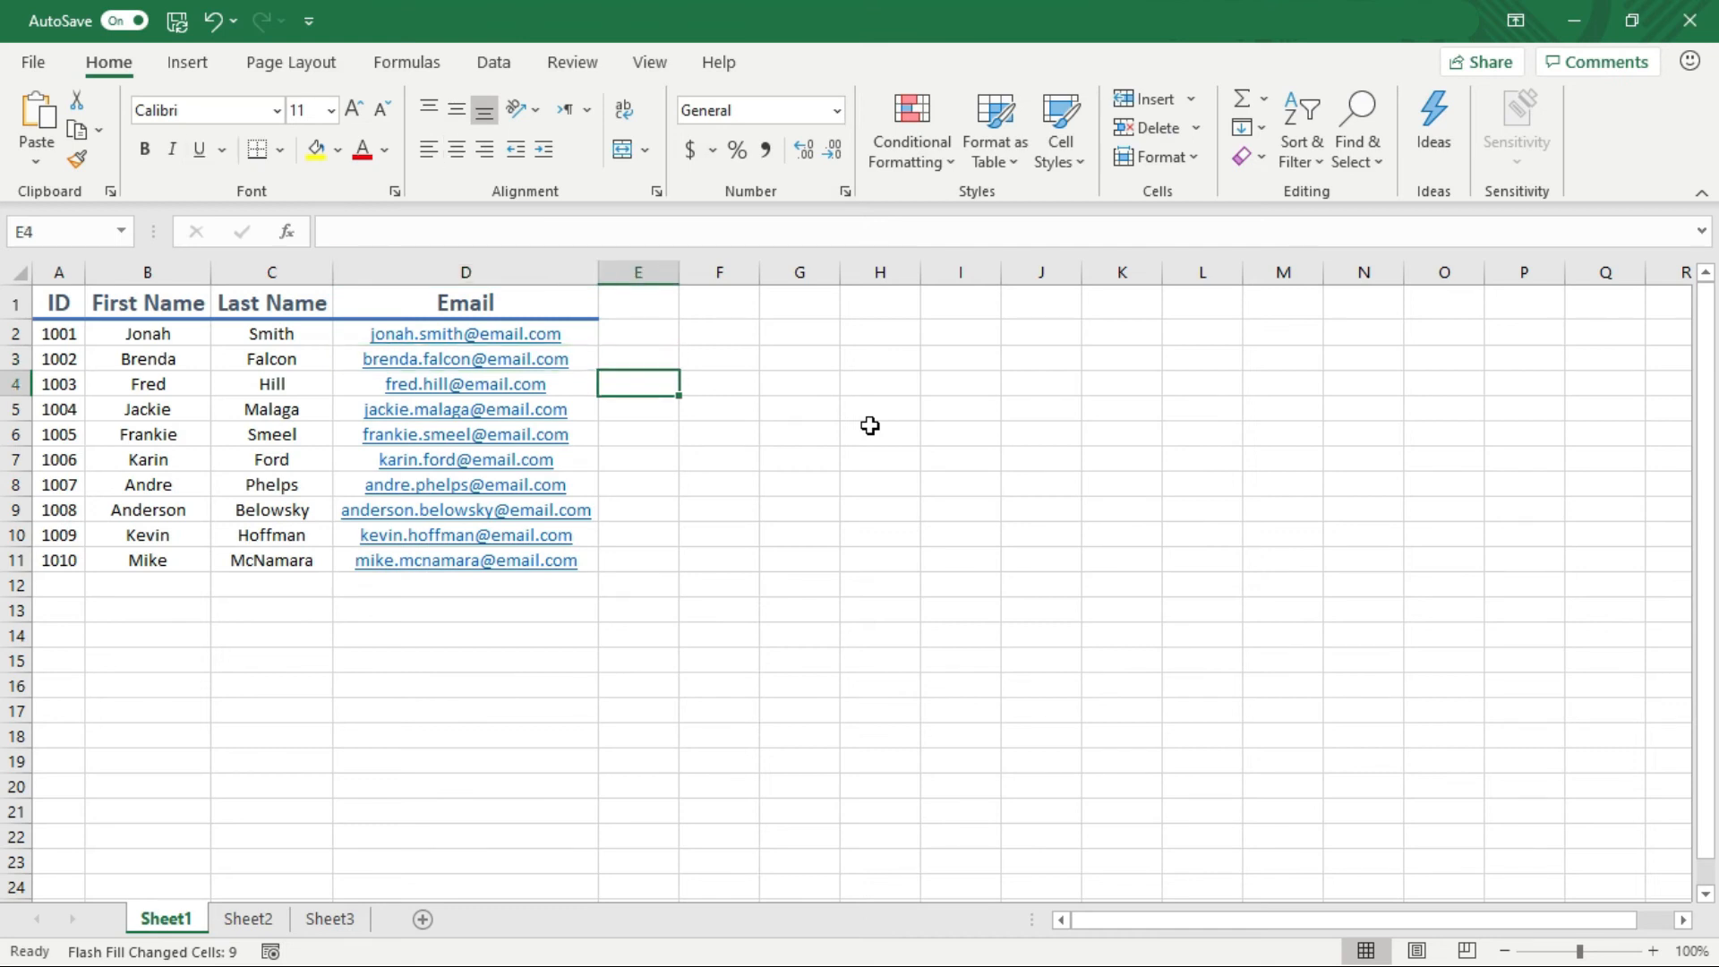
pyautogui.press('Left')
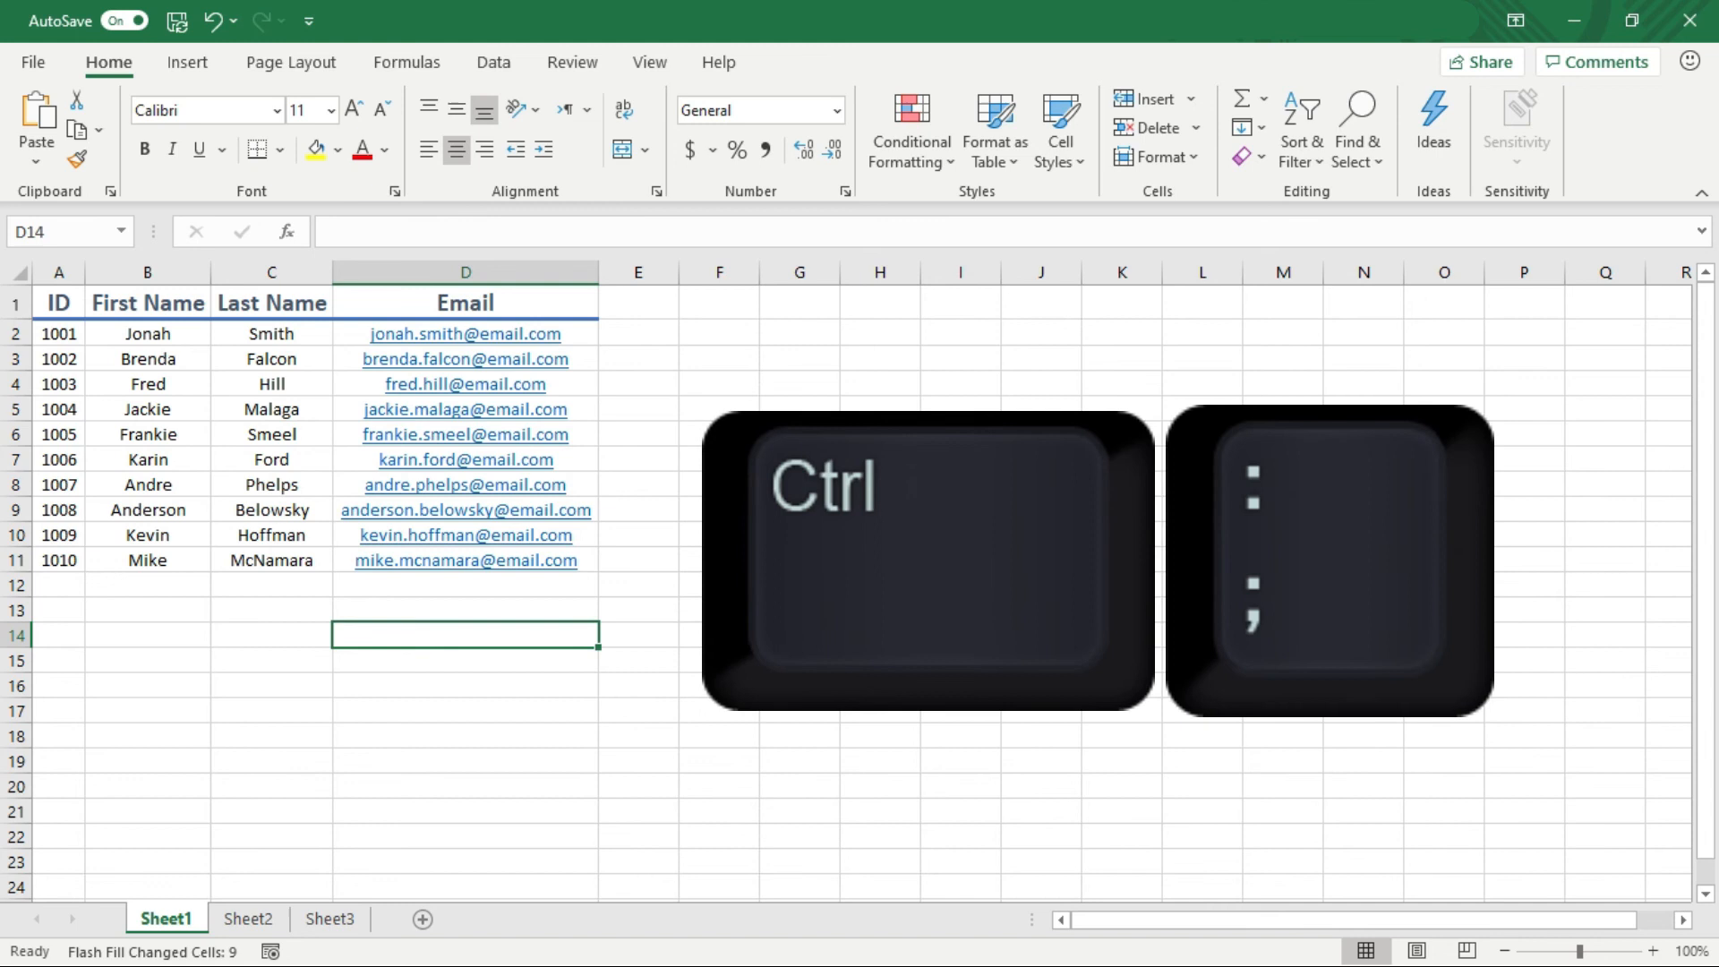
# Insert today's date 5/28/2020 in D14 and the current time 12:21 PM in D15
pyautogui.hotkey('ctrl', ';')
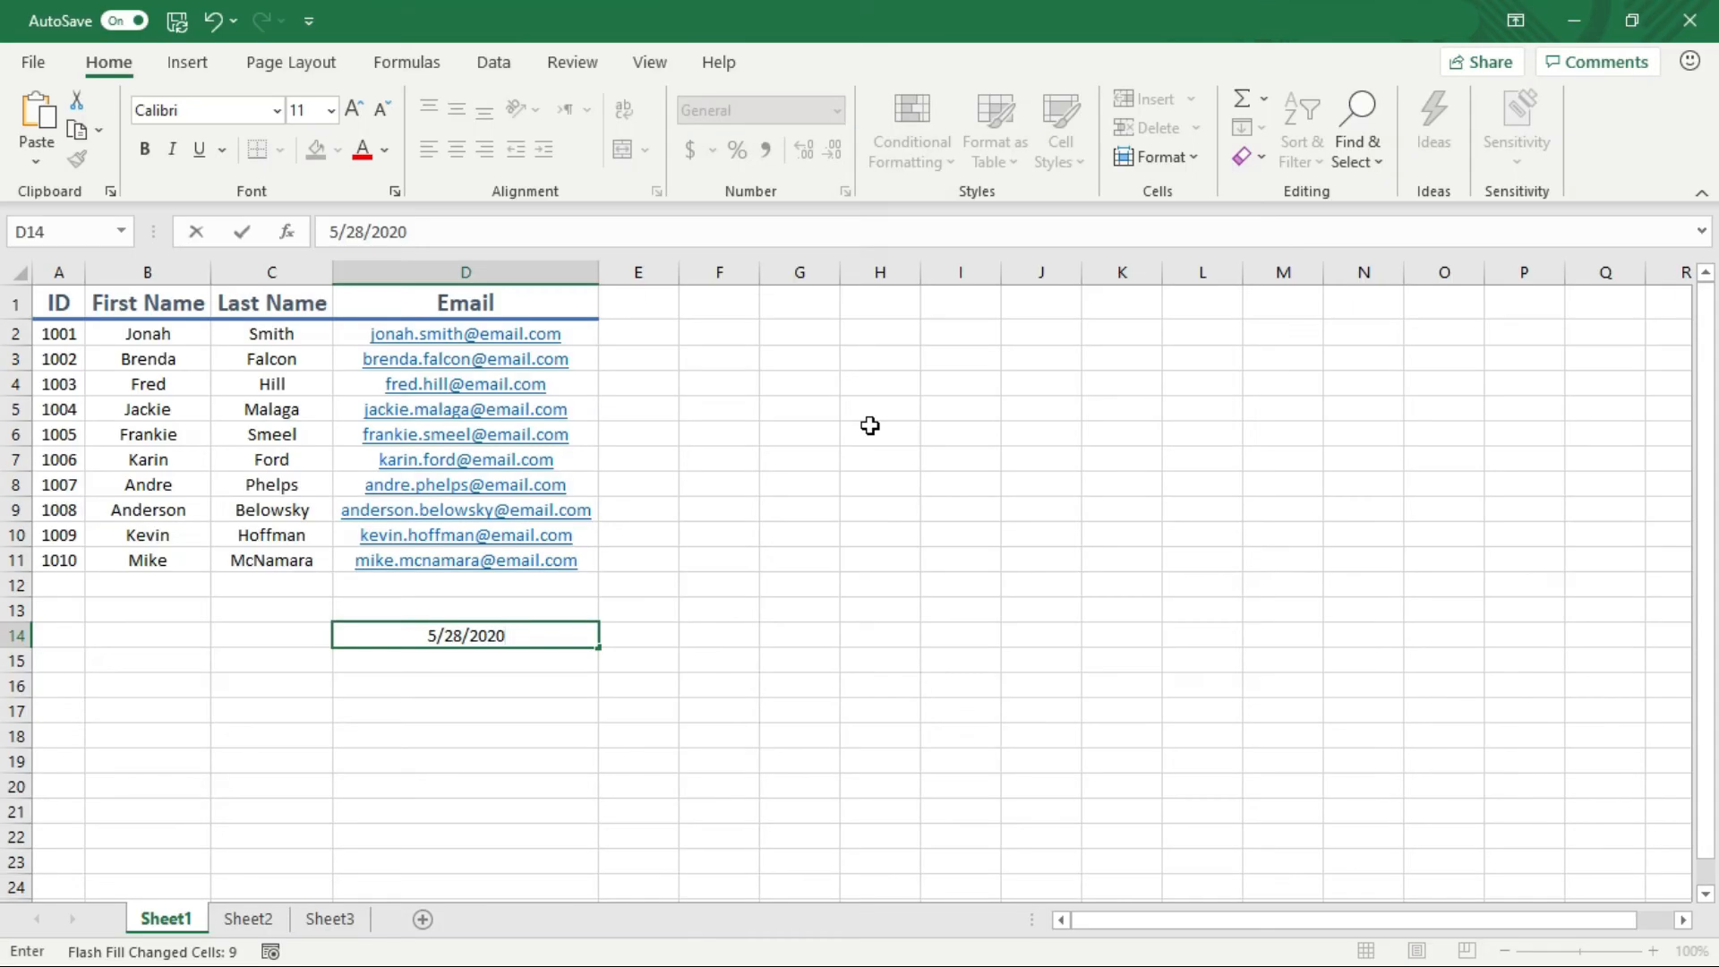
pyautogui.press('Return')
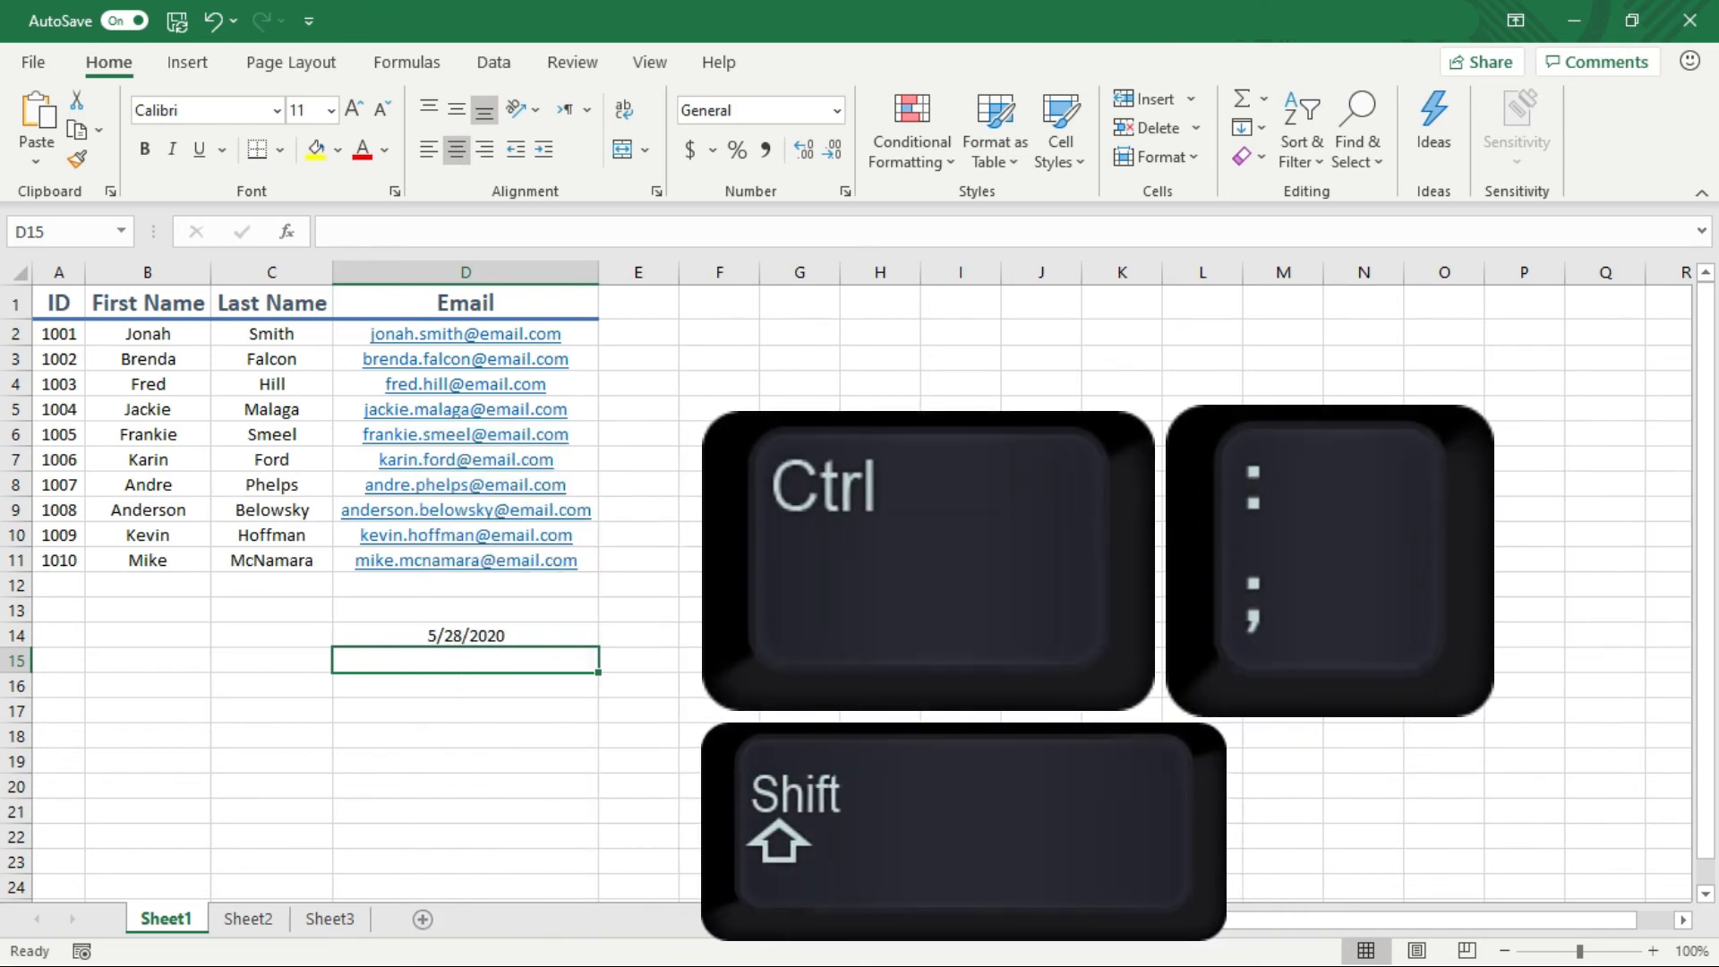
pyautogui.hotkey('ctrl', 'shift', ';')
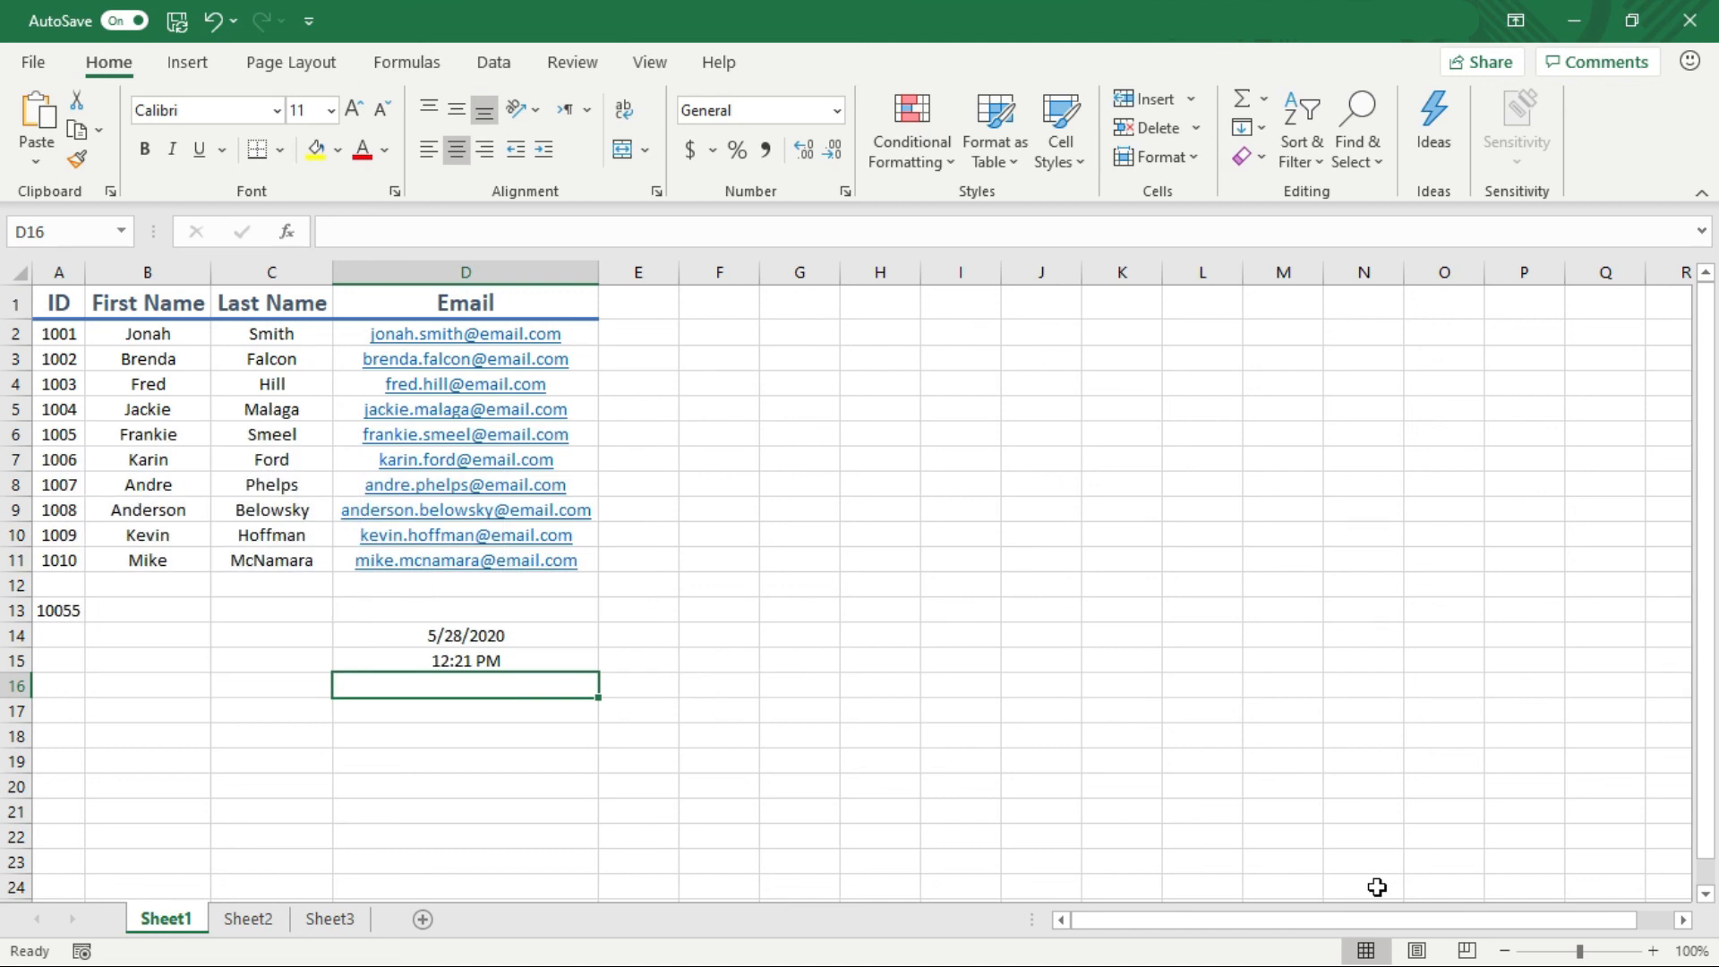
# Toggle the formula view, then bring up KeyTips and switch to the Insert tab
pyautogui.hotkey('ctrl', '`')
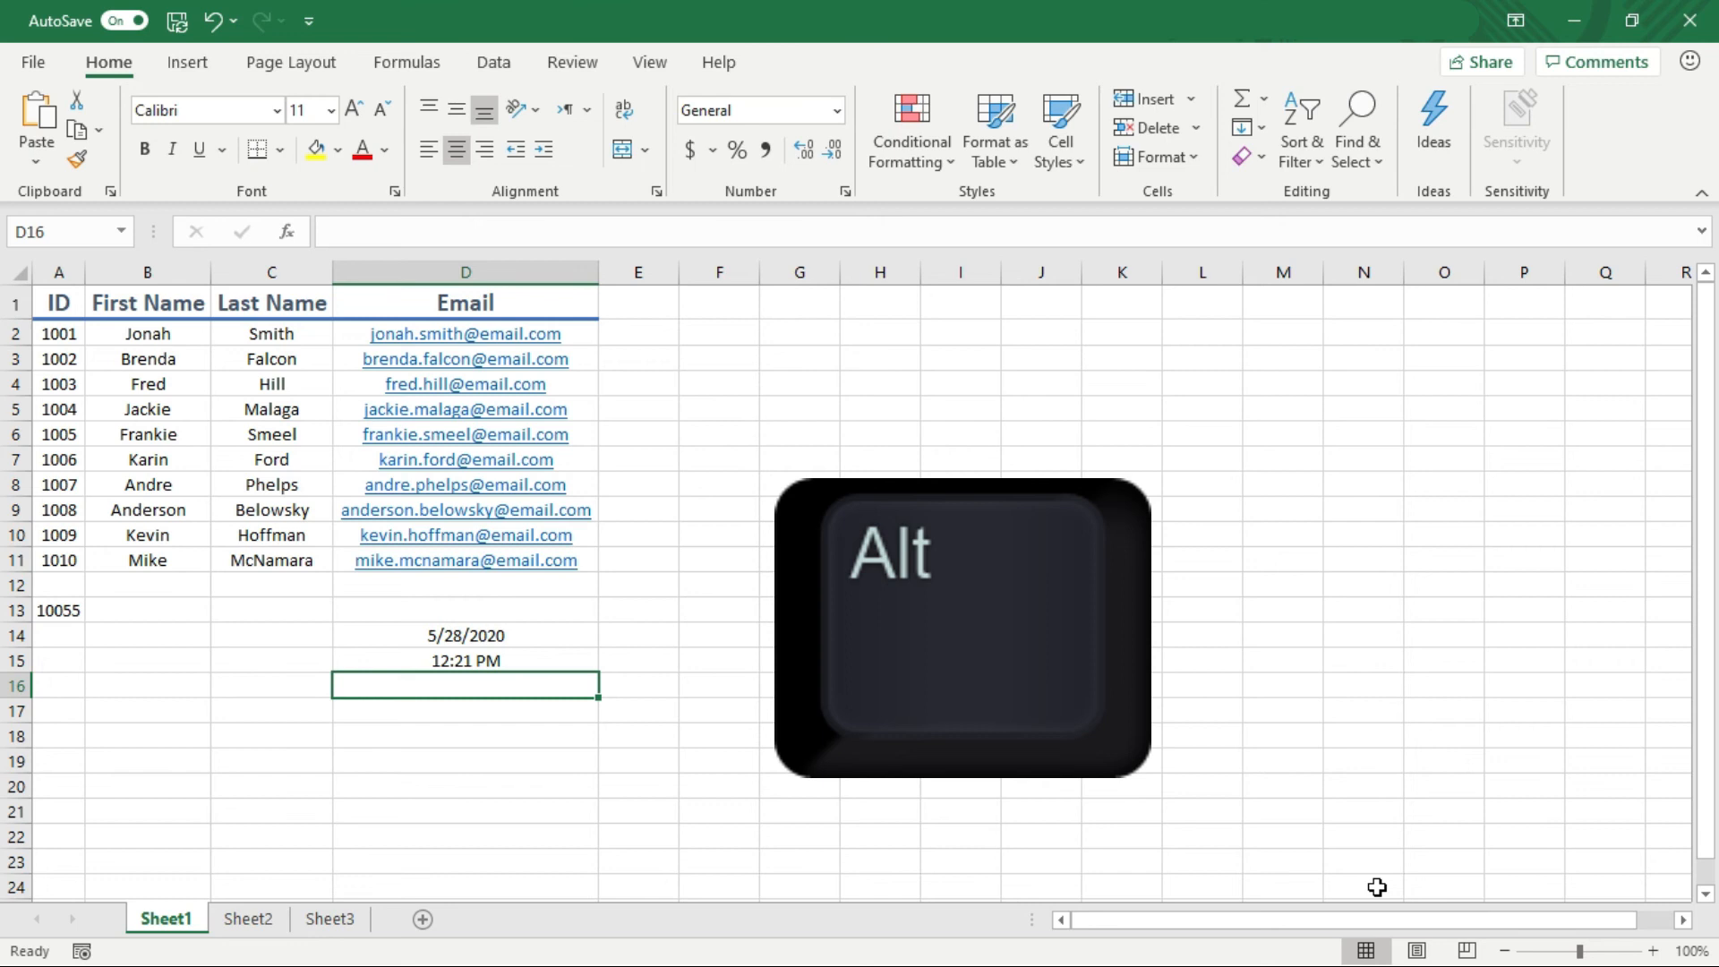
pyautogui.press('alt')
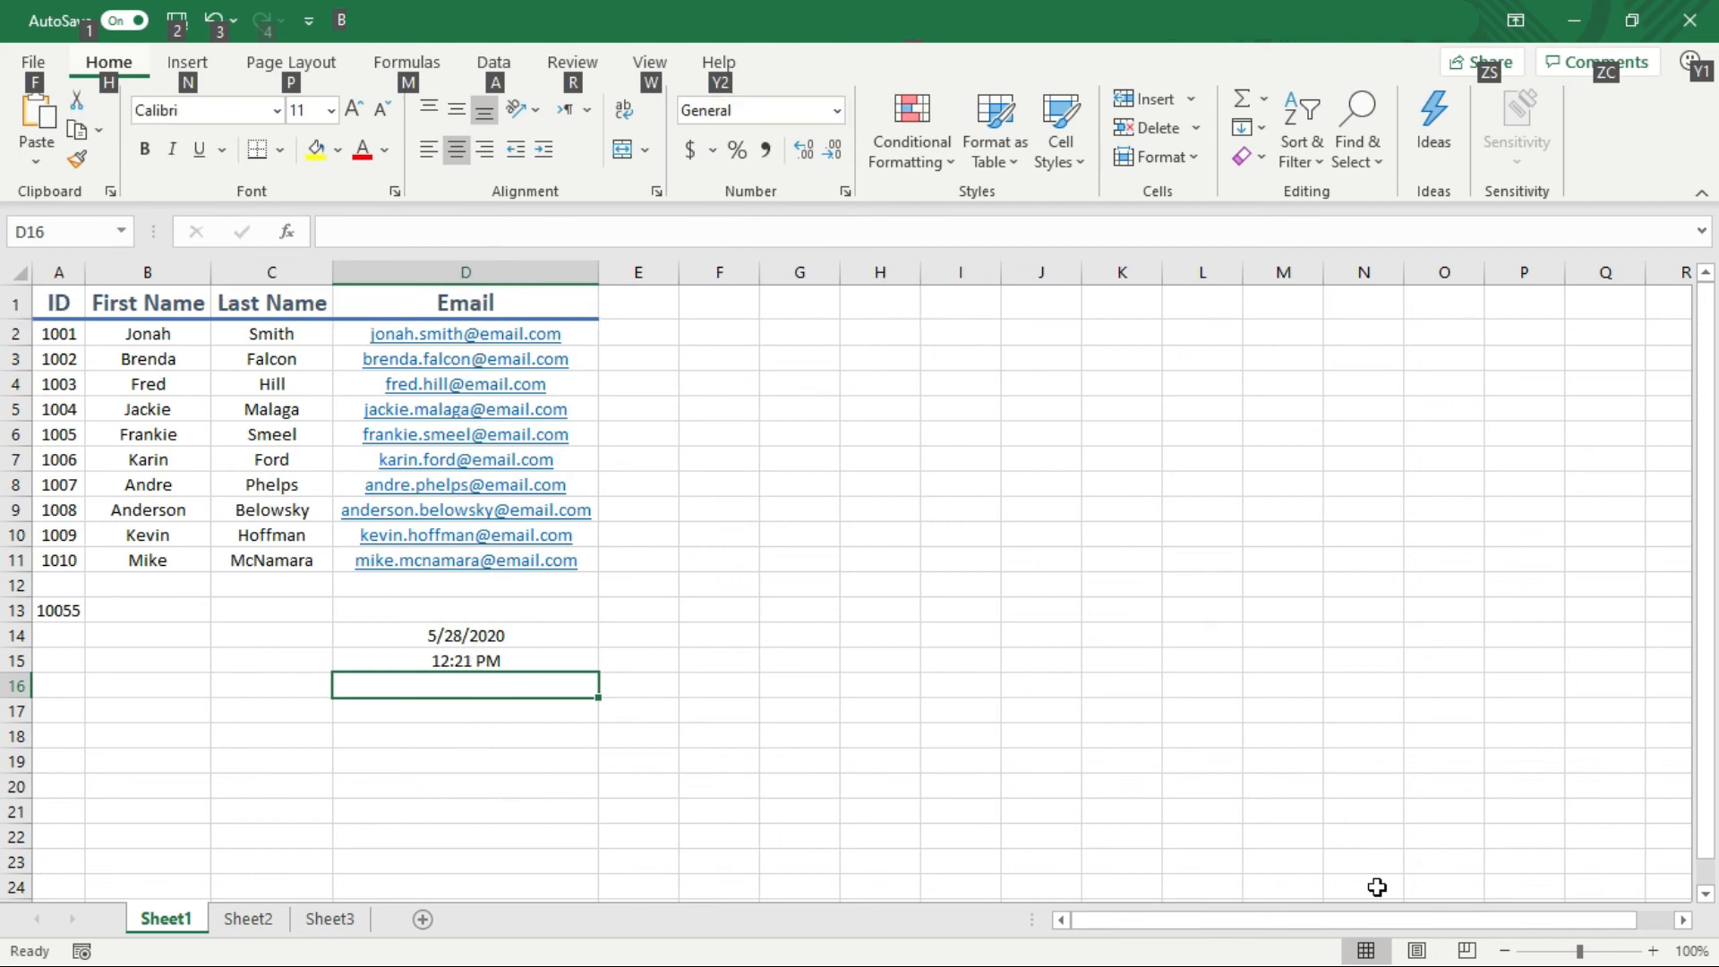
pyautogui.press('Escape')
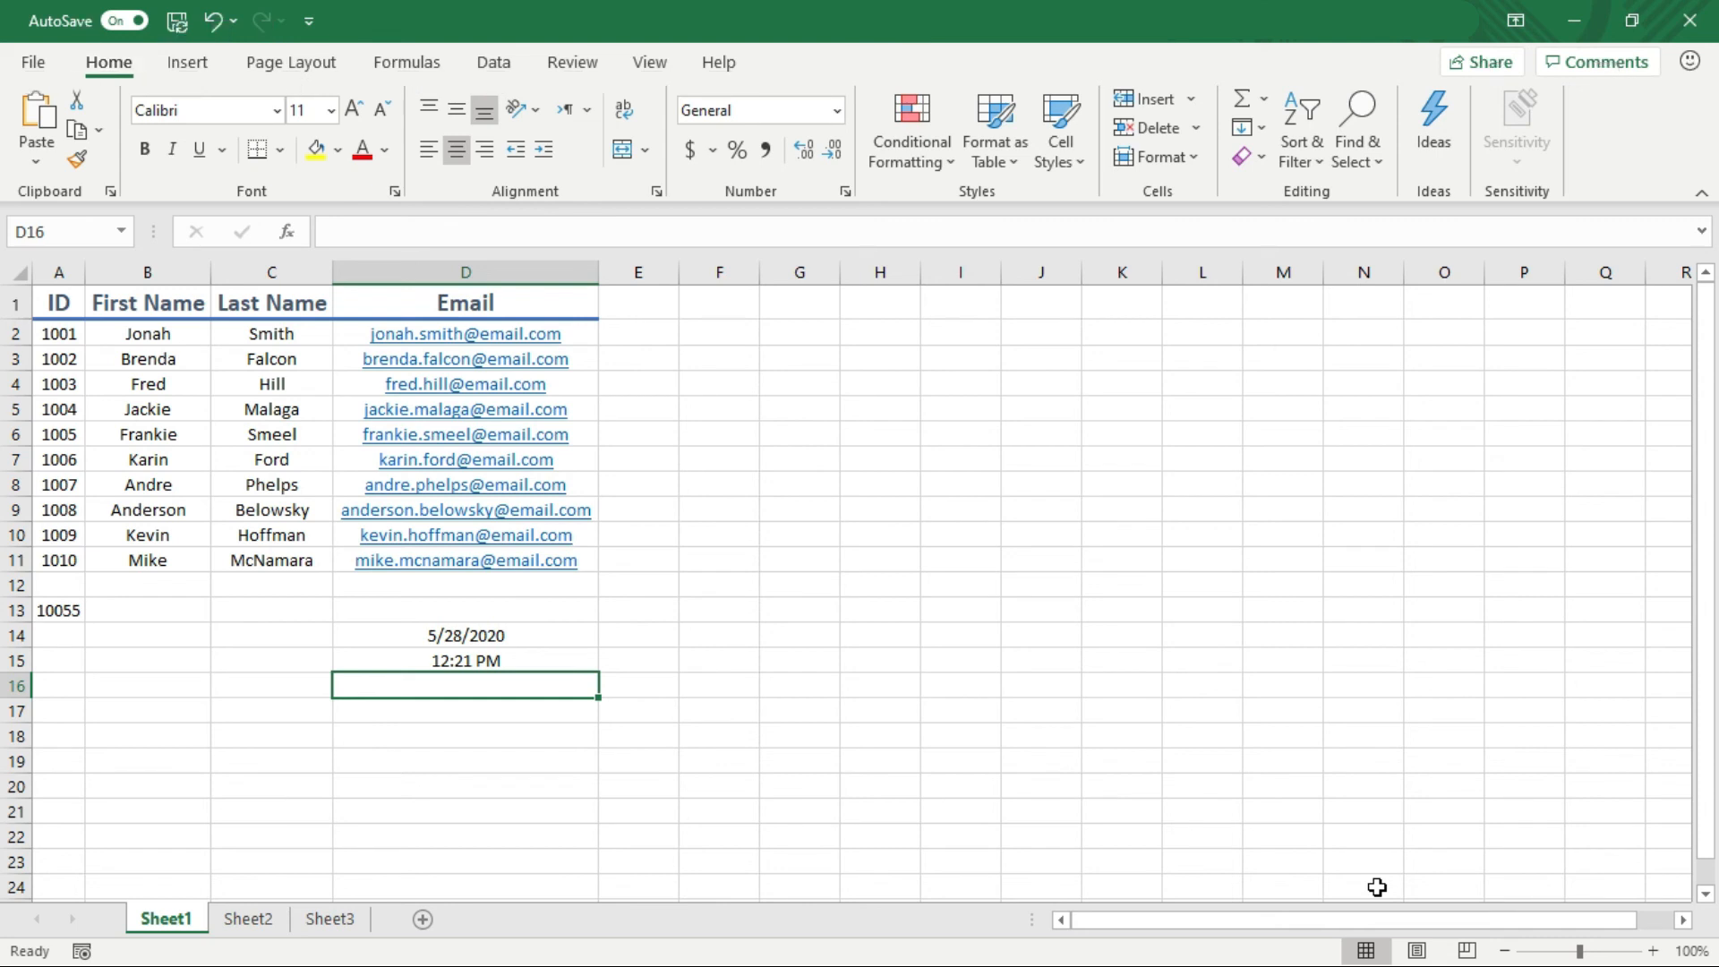
pyautogui.press('alt')
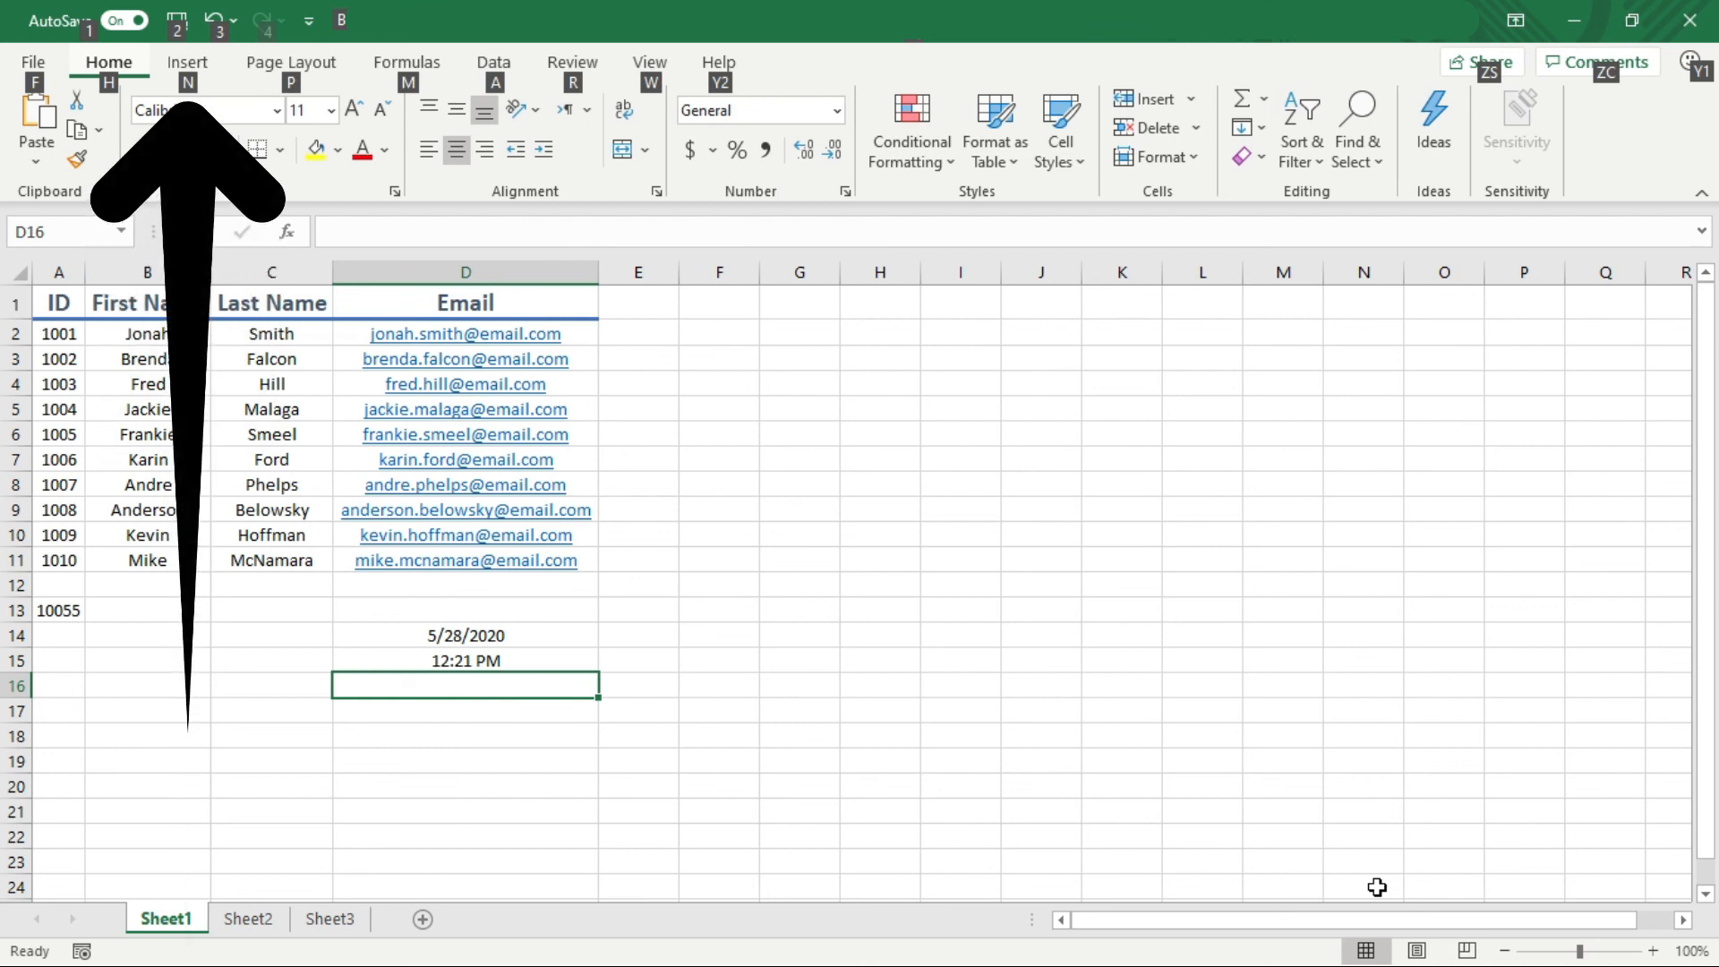
pyautogui.press('n')
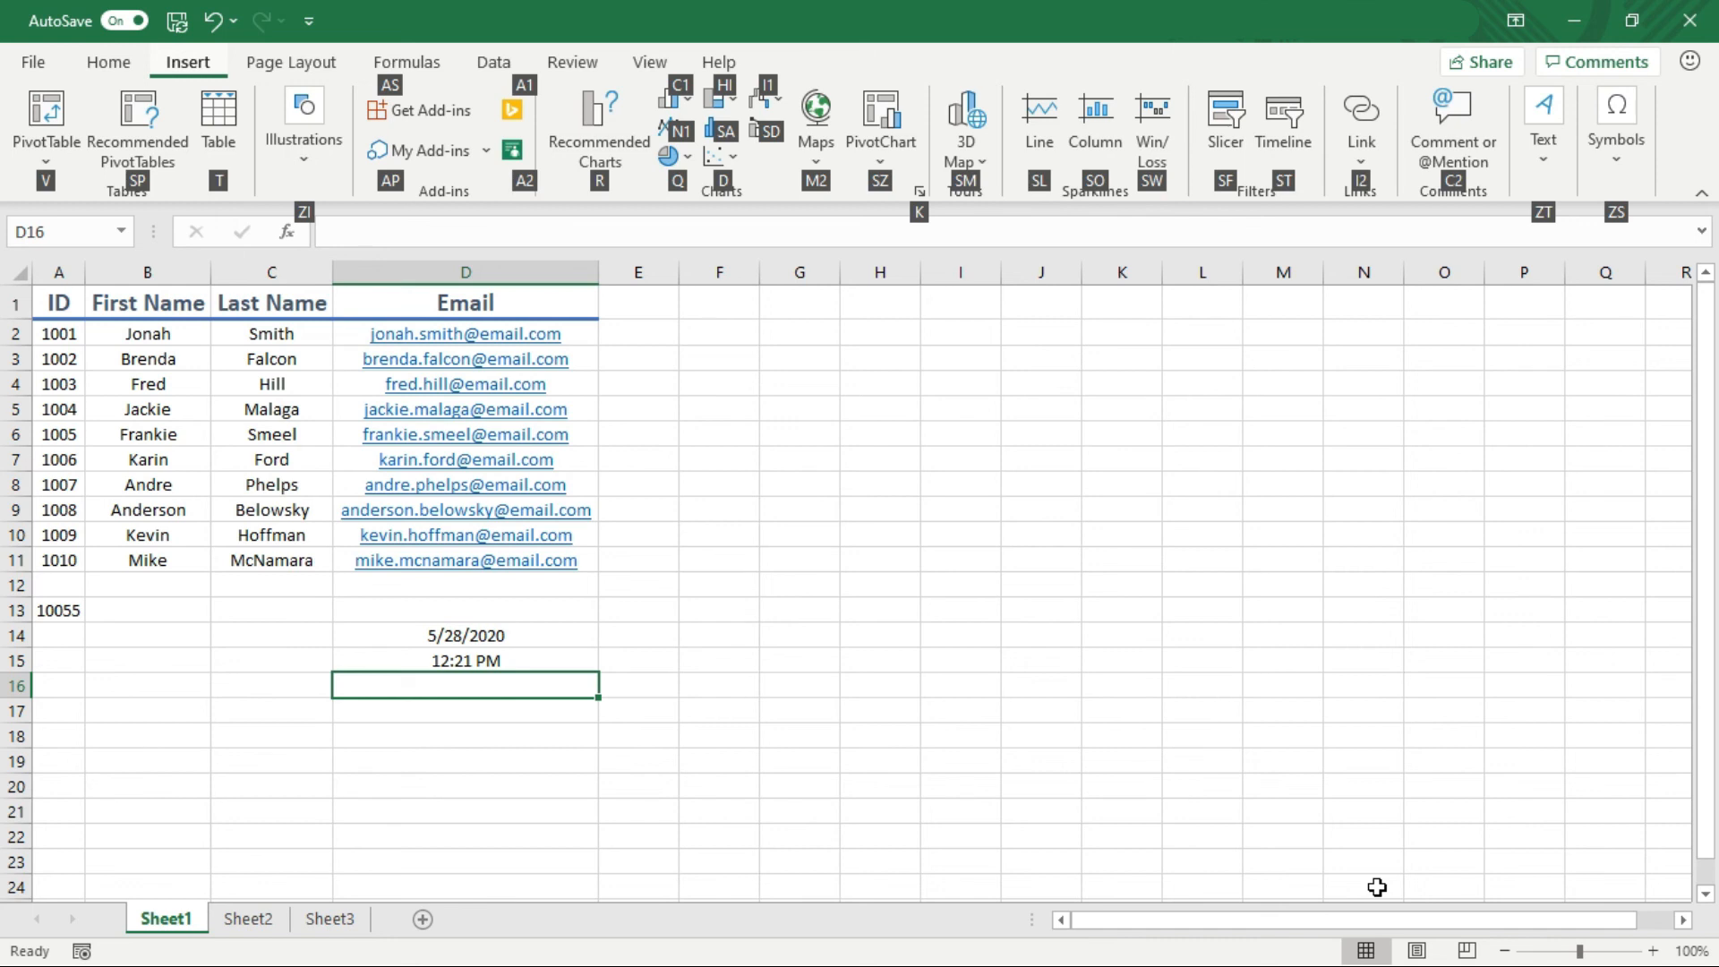
# Insert a default 1-inch blue rectangle from the Shapes gallery
pyautogui.press('z')
pyautogui.press('i')
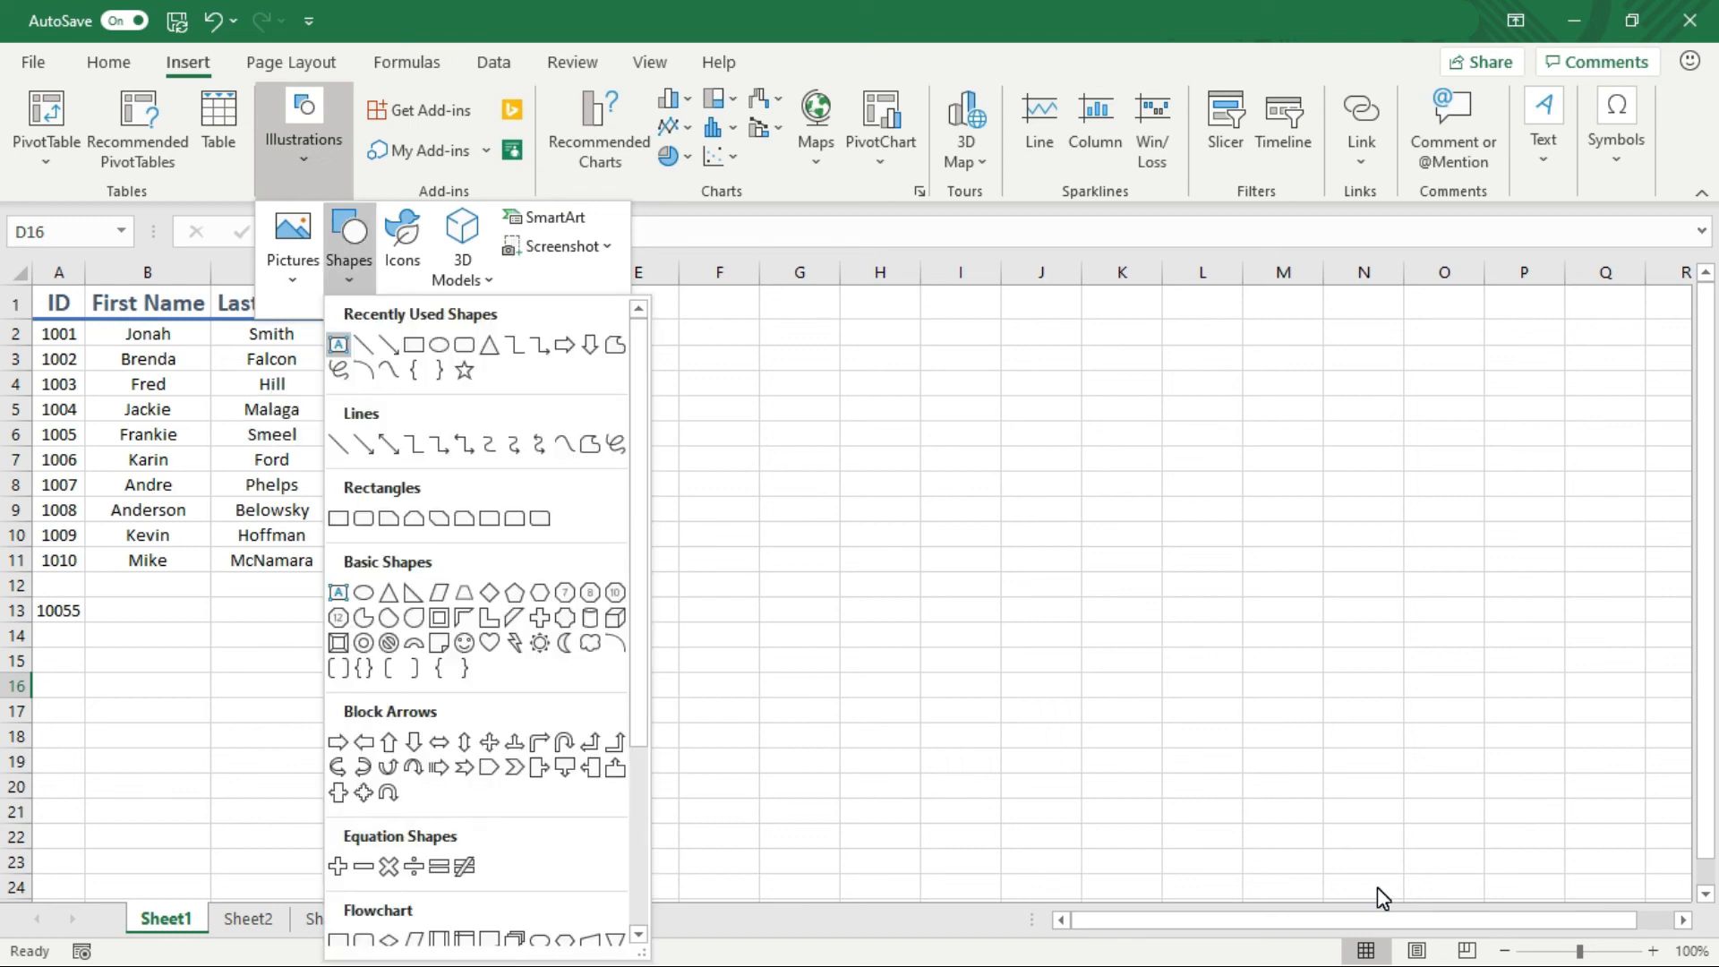
pyautogui.press('Down')
pyautogui.press('Down')
pyautogui.press('Down')
pyautogui.press('Down')
pyautogui.press('Up')
pyautogui.press('Return')
pyautogui.hotkey('ctrl', 'Return')
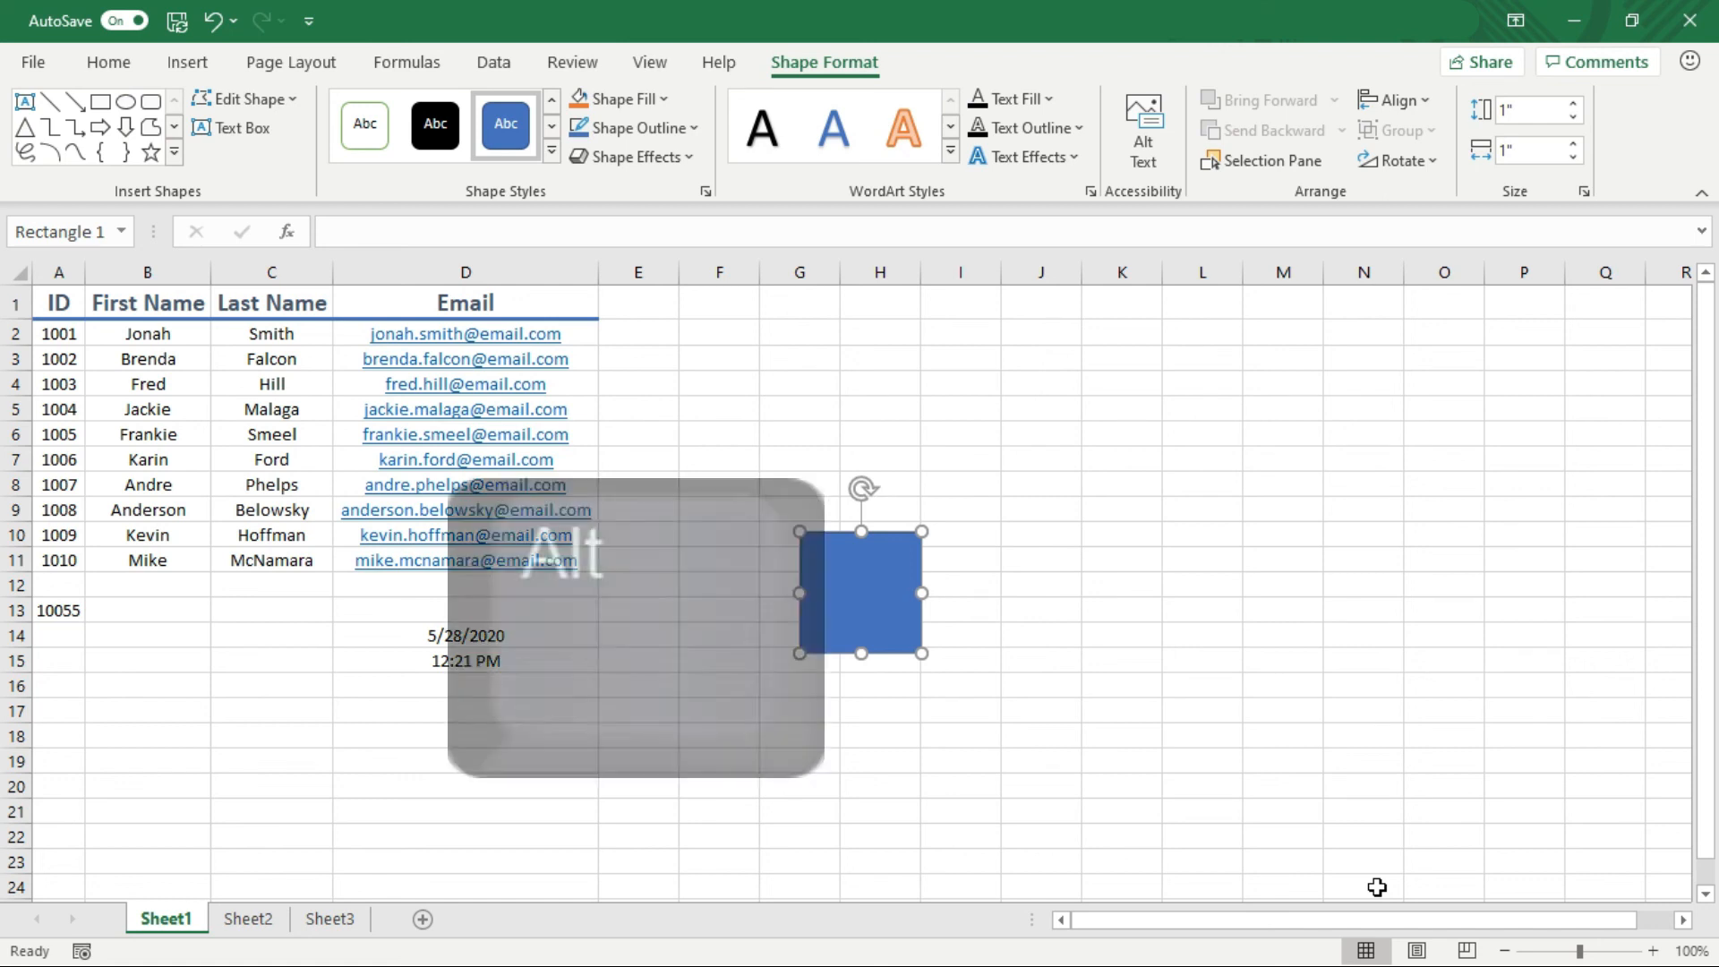
# Return the ribbon to the Home tab using KeyTips
pyautogui.press('alt')
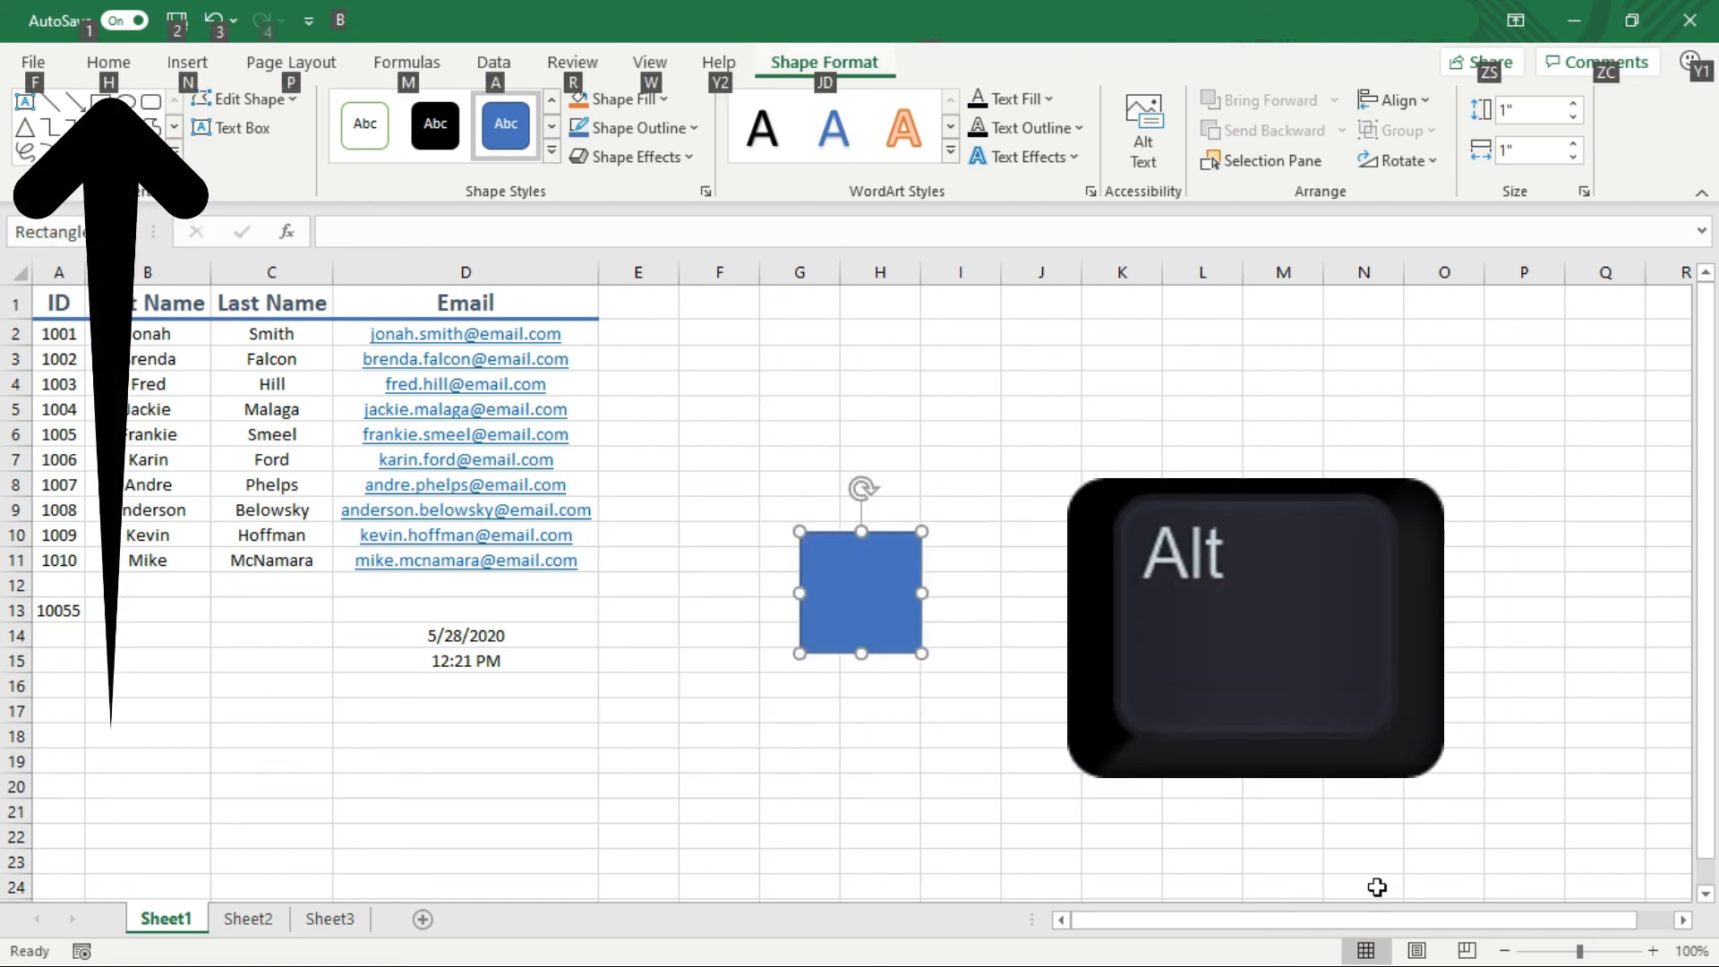
pyautogui.press('h')
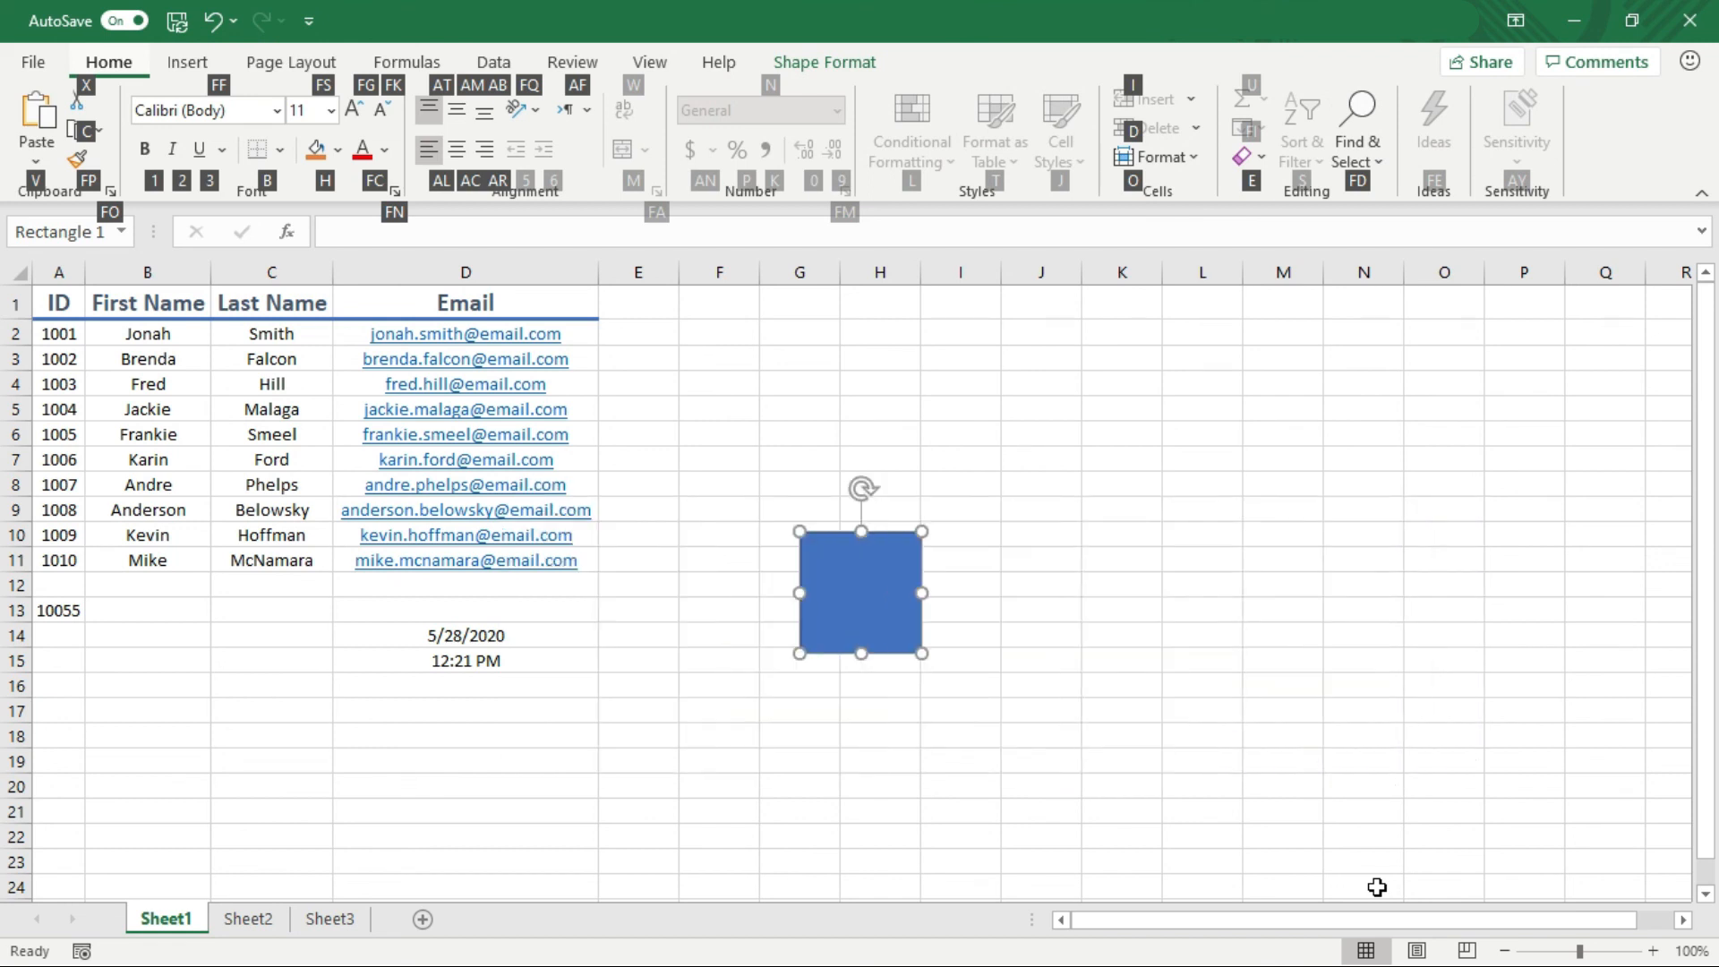
pyautogui.press('alt')
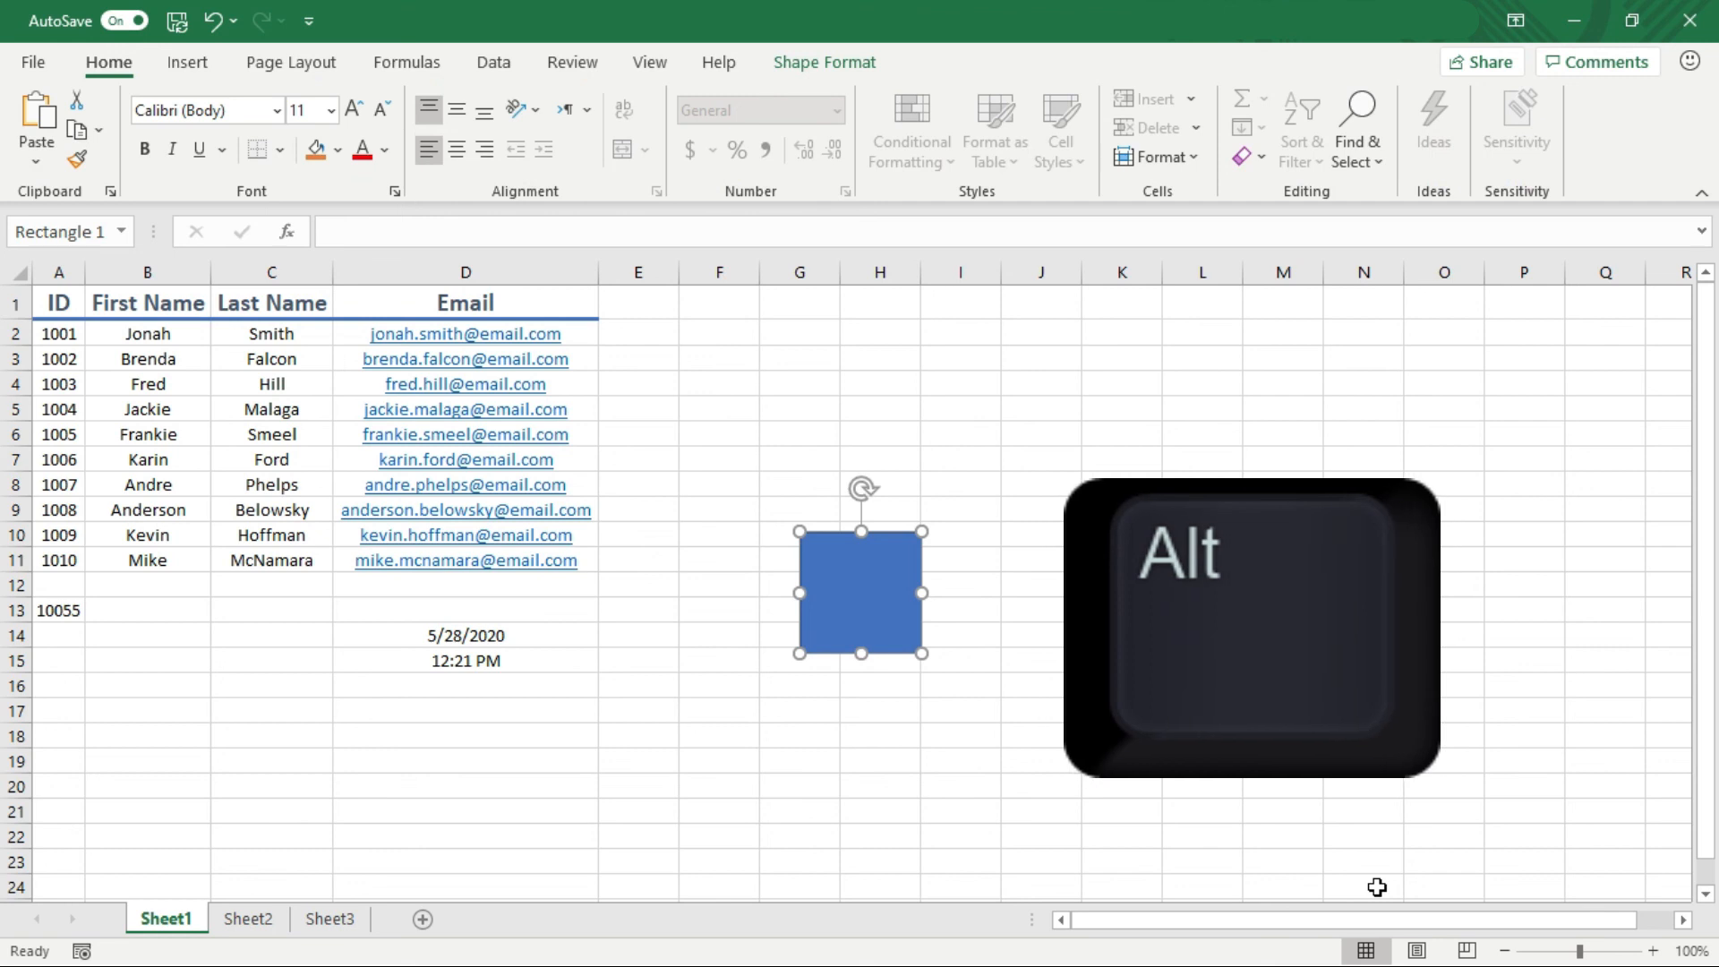